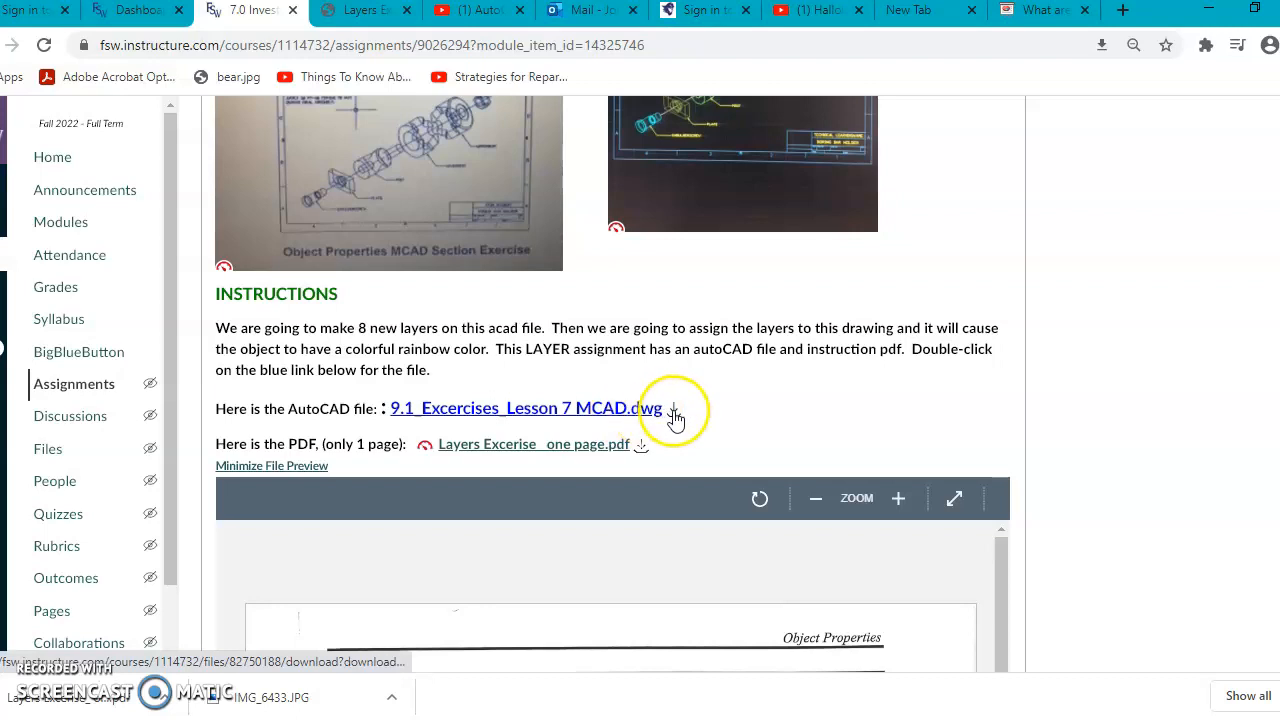
Step: Download 9.1_Excercises_Lesson 7 MCAD.dwg from the assignment page and open it in AutoCAD, dismissing the version and proxy notices
left_click(675, 412)
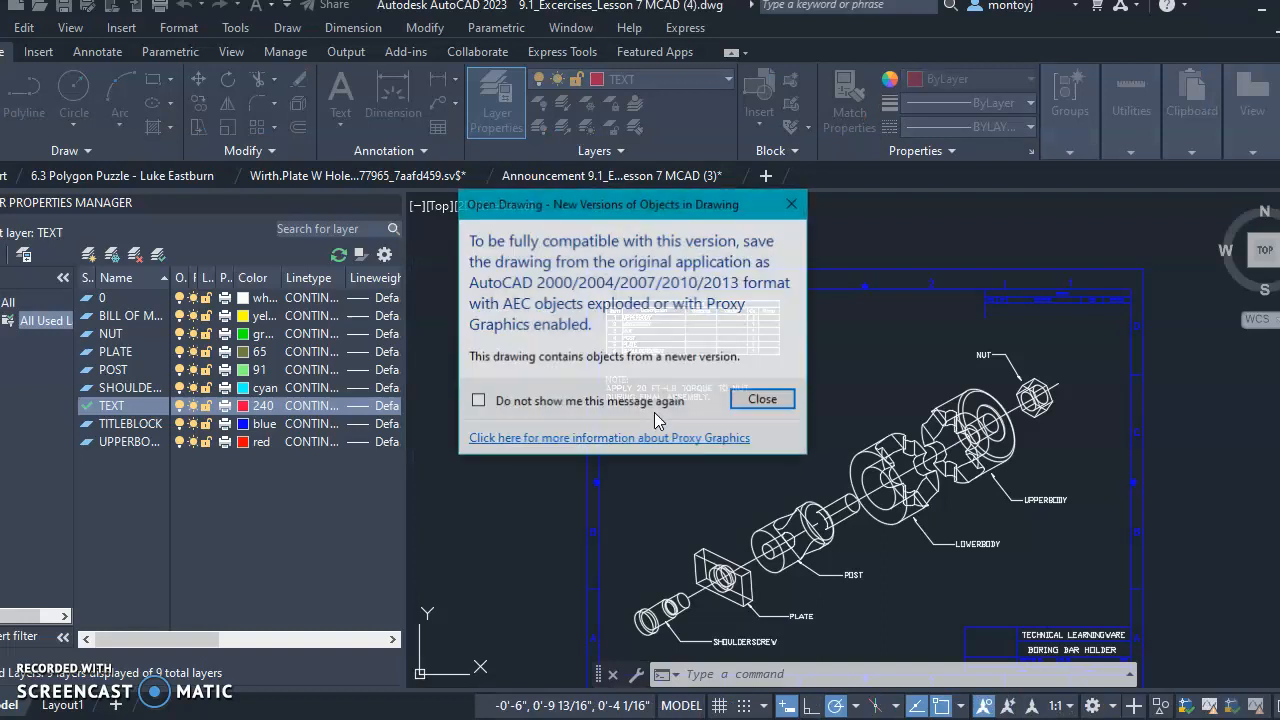
left_click(763, 399)
left_click(652, 502)
left_click(647, 506)
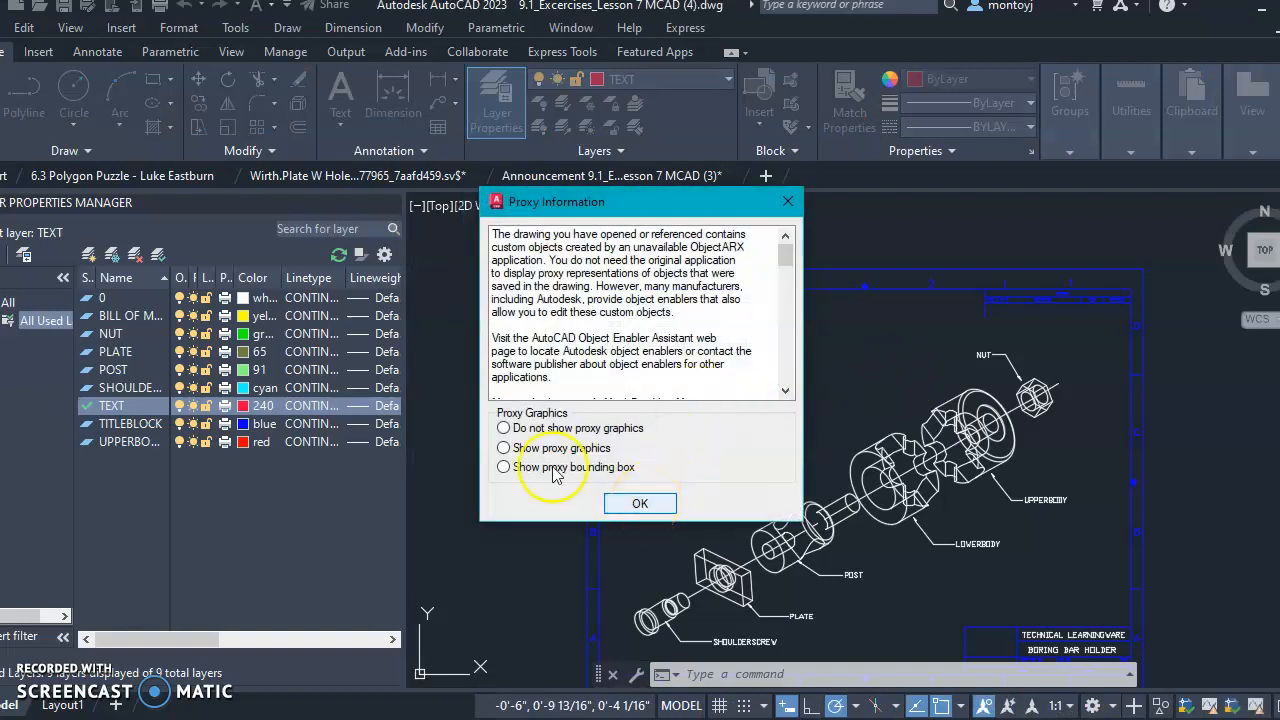
left_click(641, 503)
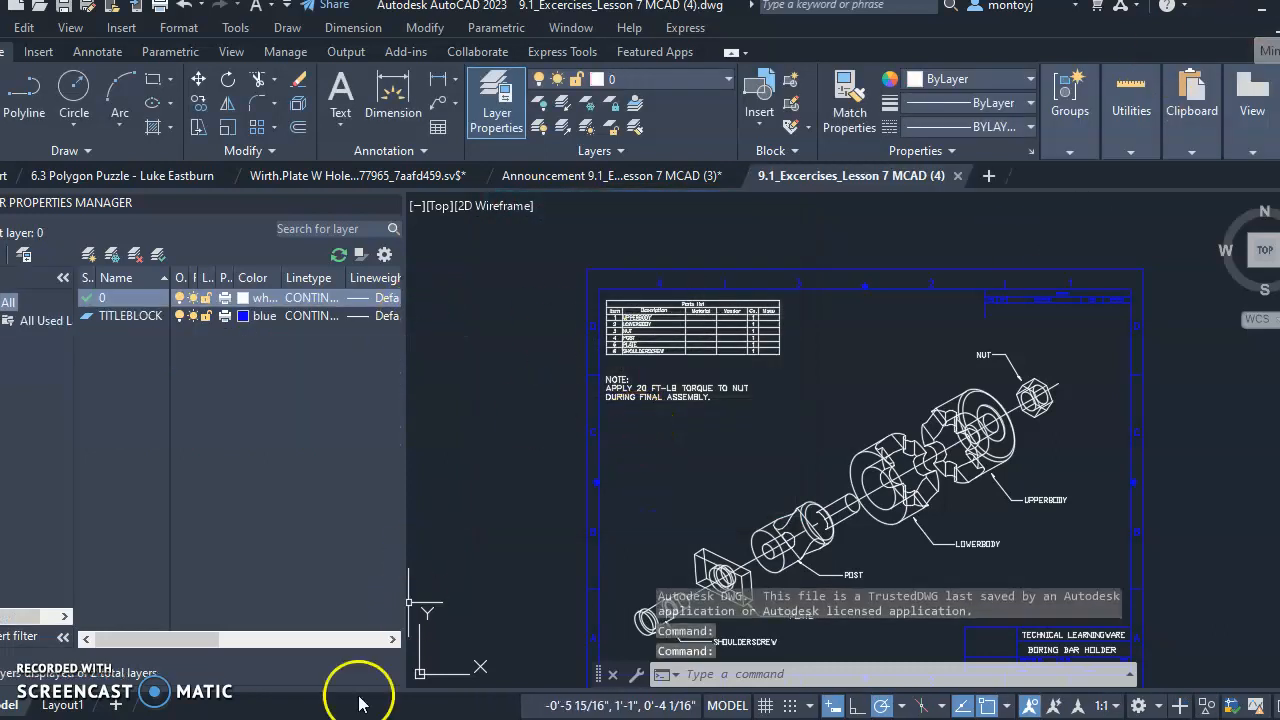
Step: Switch back to the assignment page in Chrome and toggle the inline preview of the one-page layers exercise PDF
key("alt+Tab")
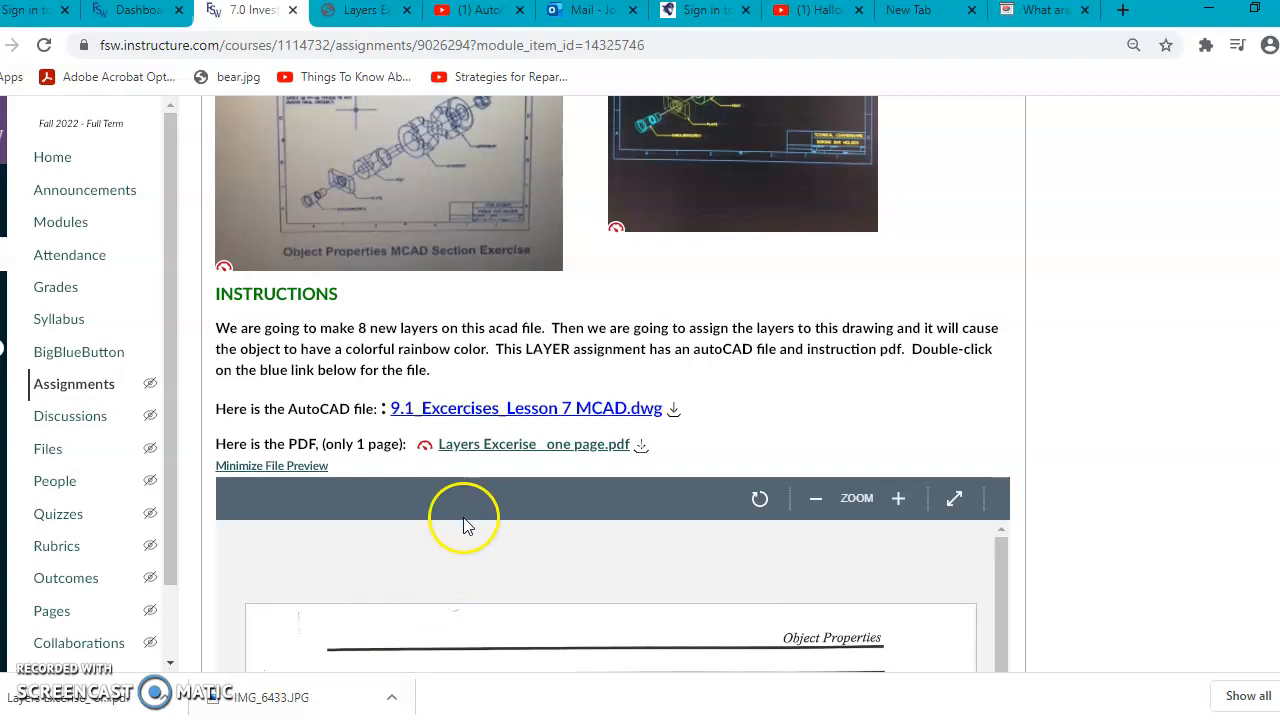
left_click(644, 447)
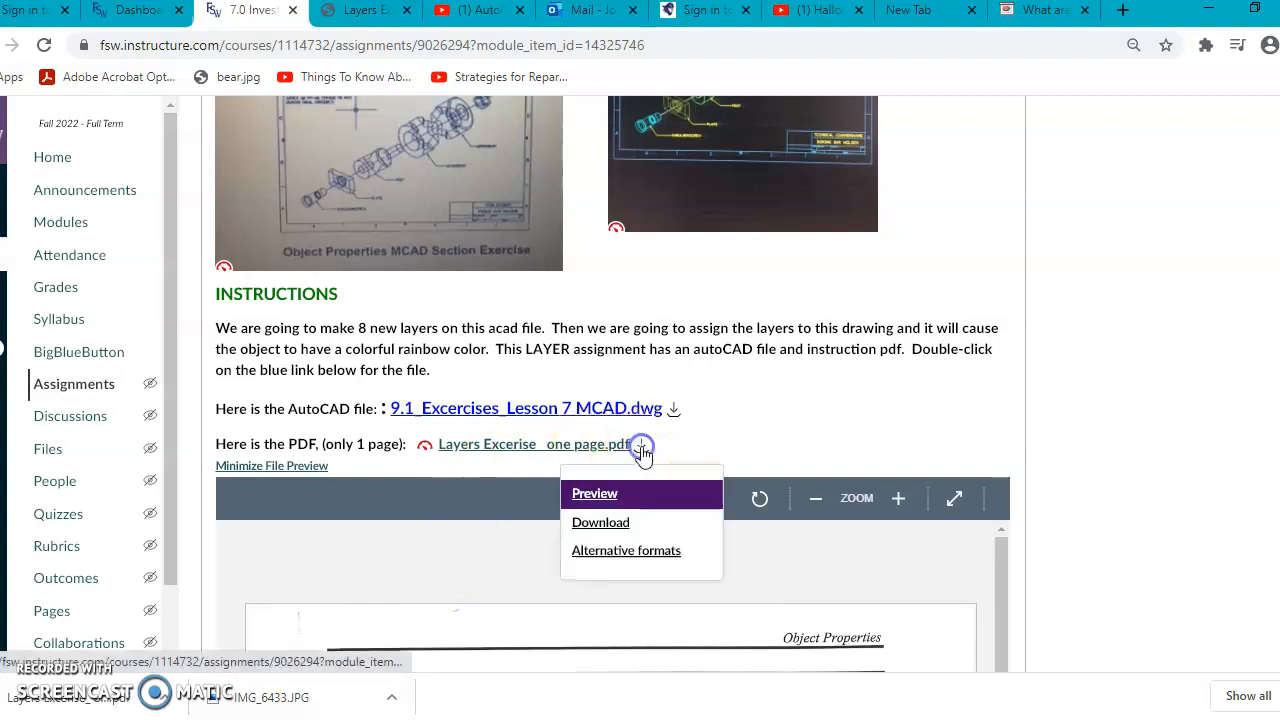
left_click(607, 489)
scroll(624, 464, "down", 6)
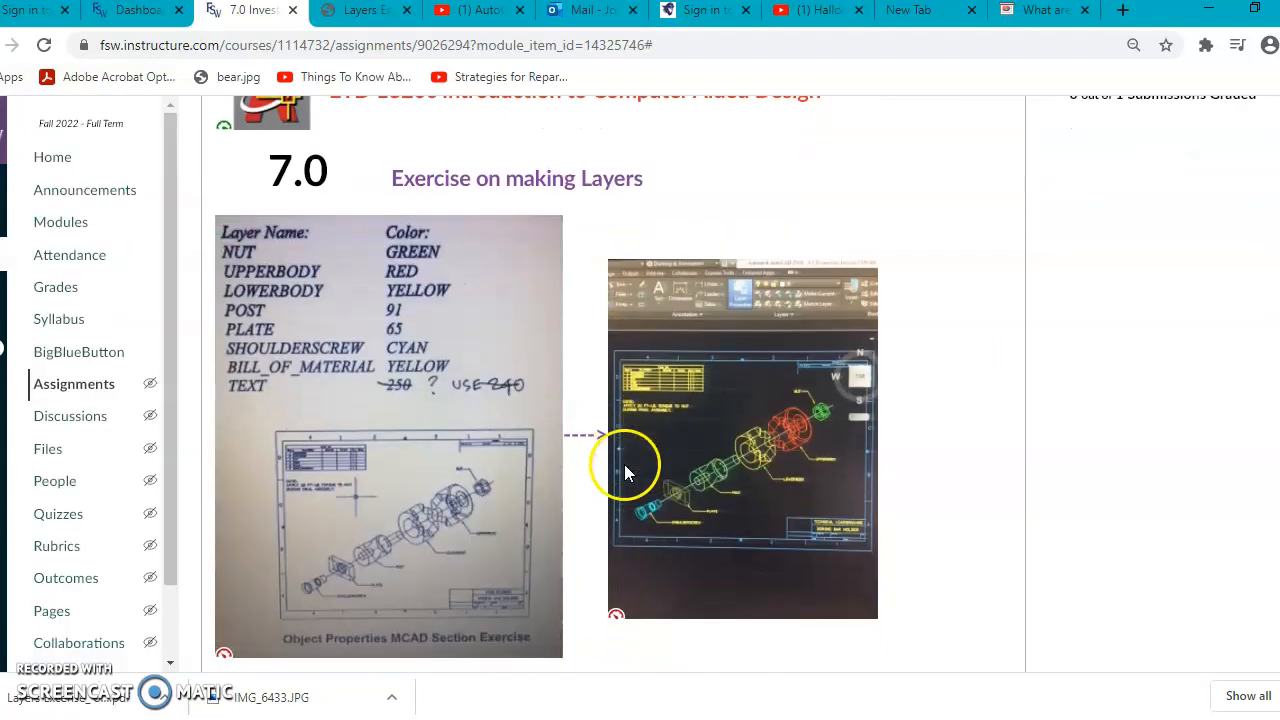
scroll(624, 474, "down", 1)
scroll(627, 472, "up", 1)
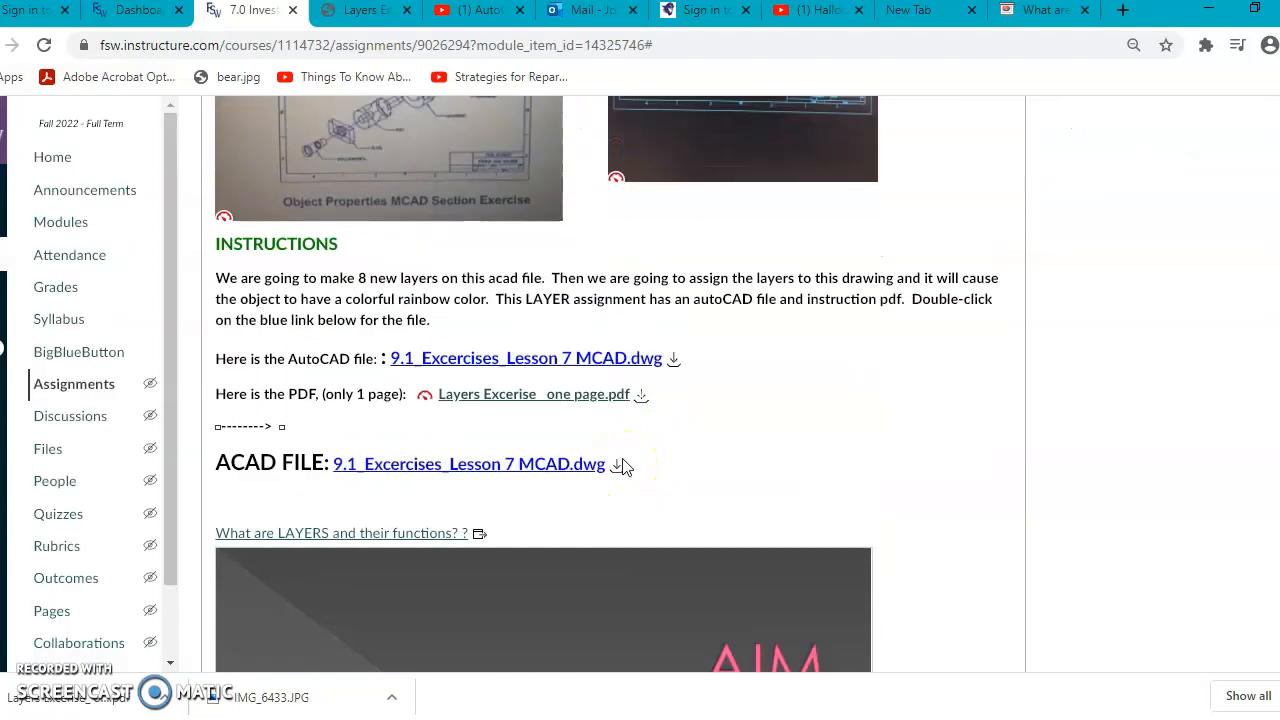
Step: Download the one-page layers exercise PDF and open it to review the required layer names and colors
left_click(641, 447)
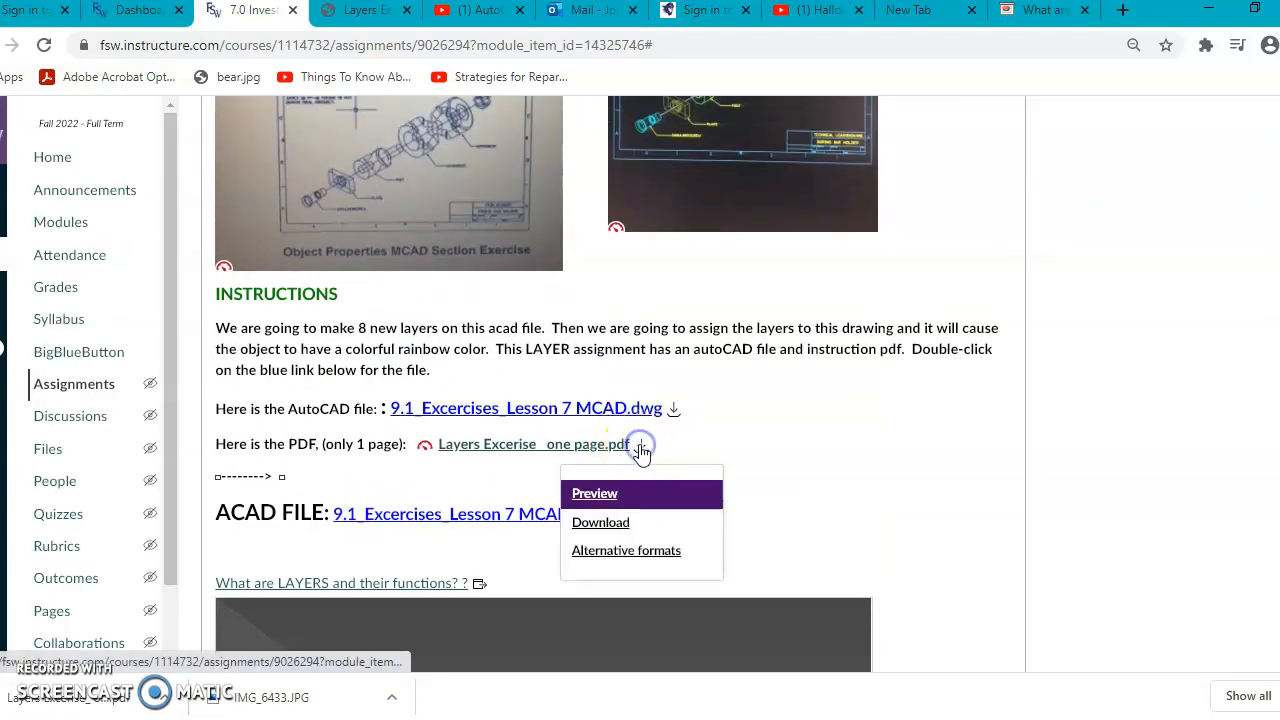
left_click(597, 525)
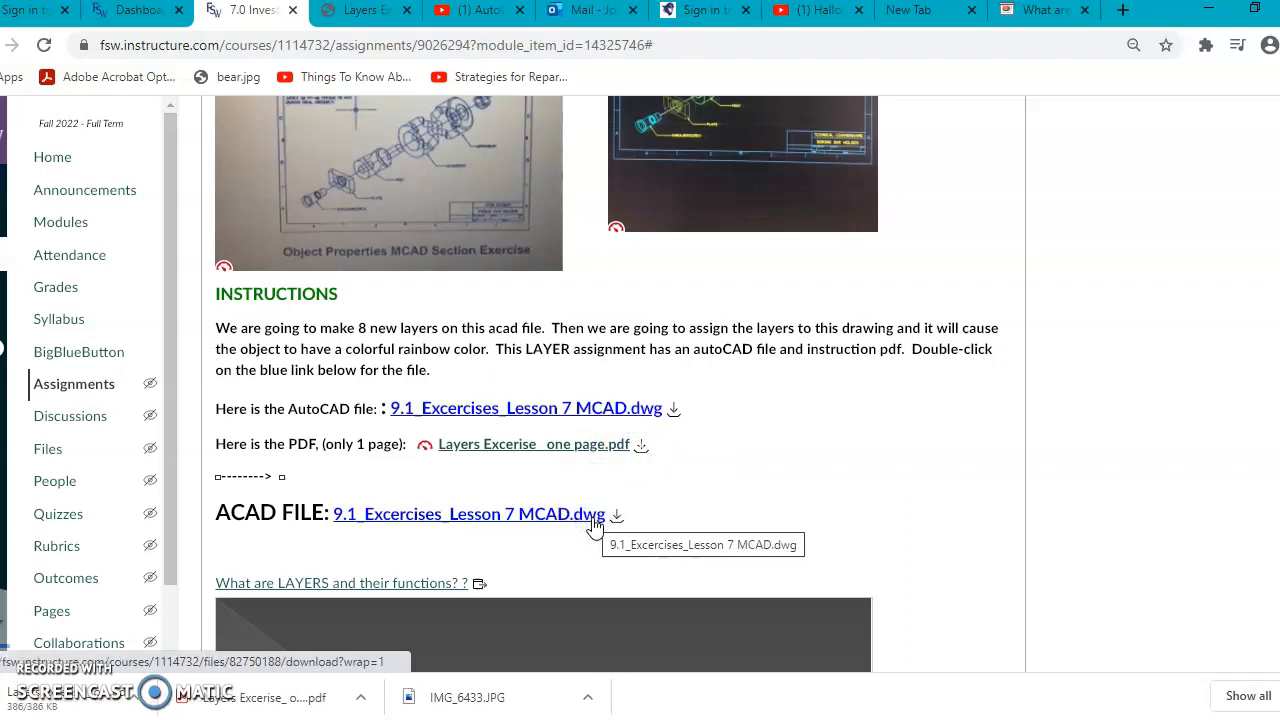
left_click(163, 697)
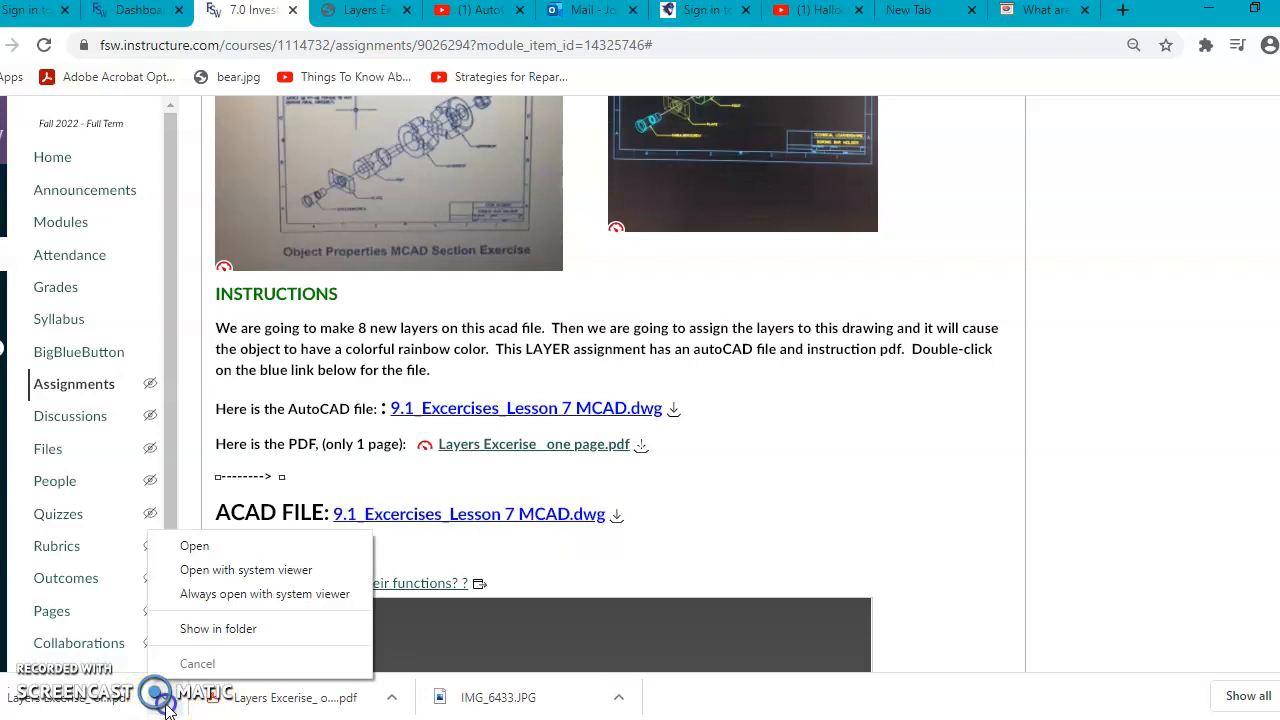
left_click(202, 551)
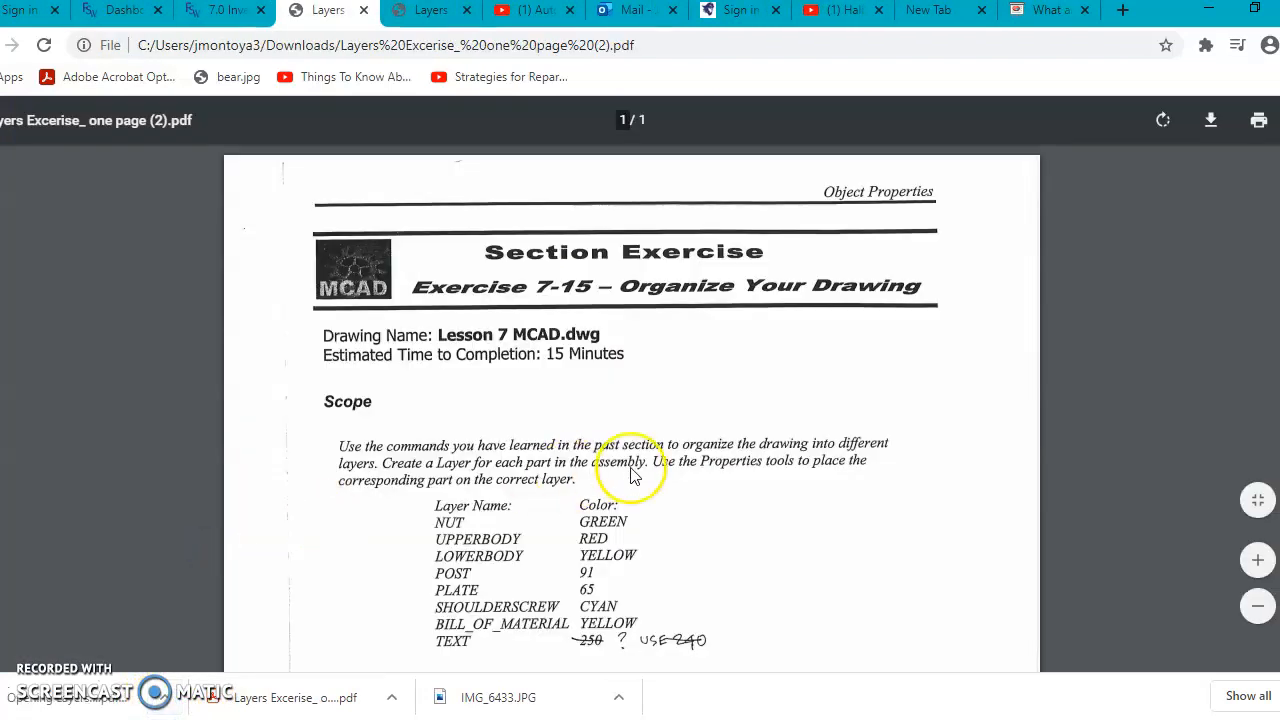
scroll(630, 475, "down", 2)
scroll(630, 475, "down", 3)
scroll(623, 478, "up", 3)
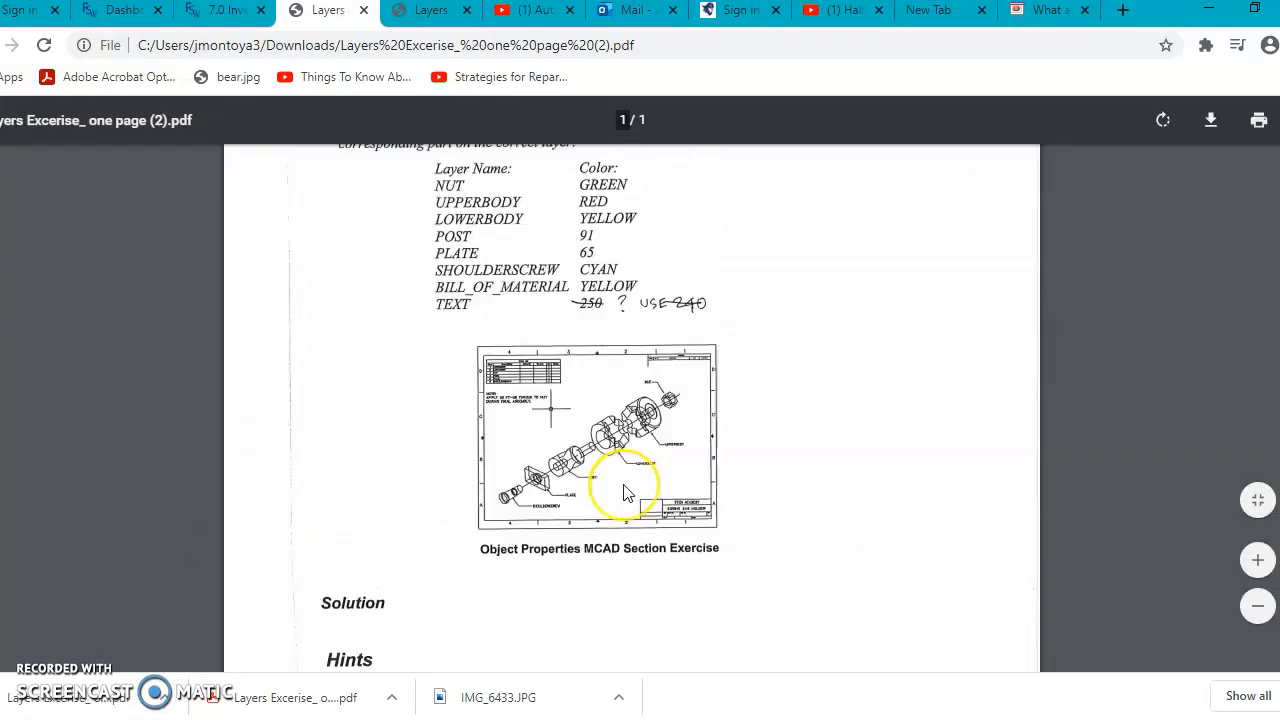
scroll(623, 484, "up", 2)
scroll(623, 490, "down", 2)
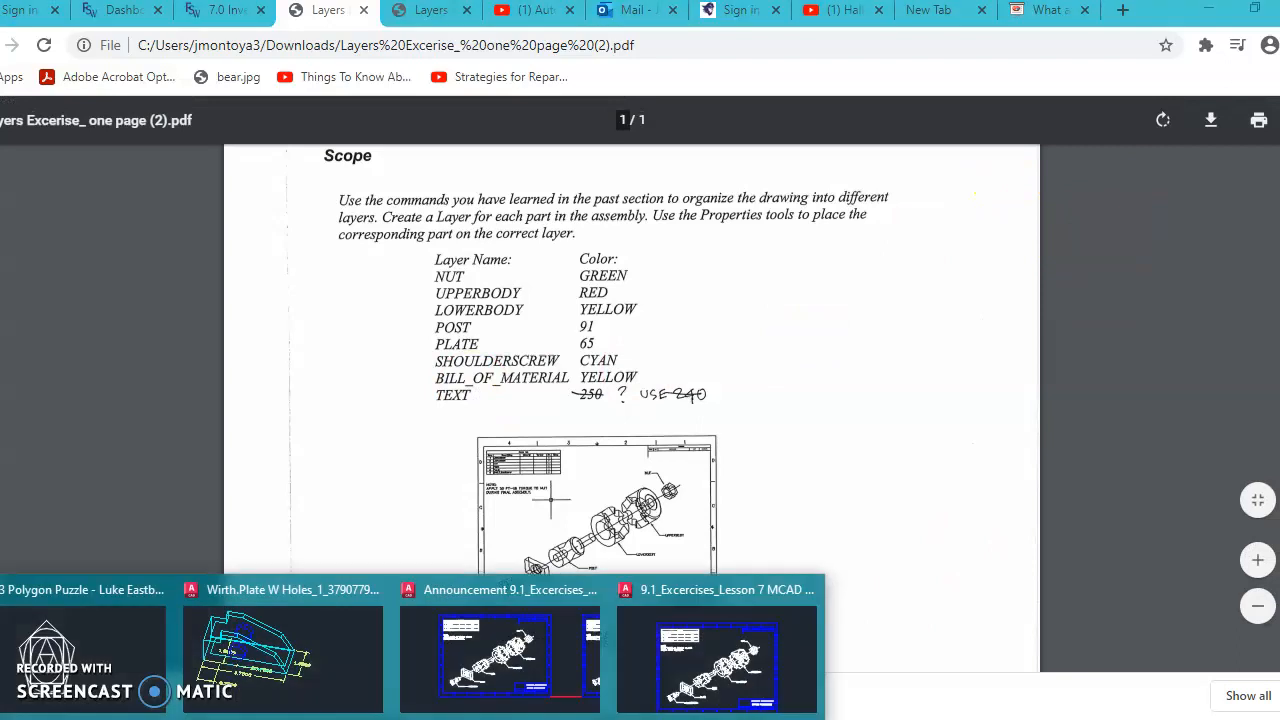
Step: Switch to the Announcement 9.1 Lesson 7 MCAD drawing in AutoCAD and add two new layers based on the bill of materials layer
left_click(556, 686)
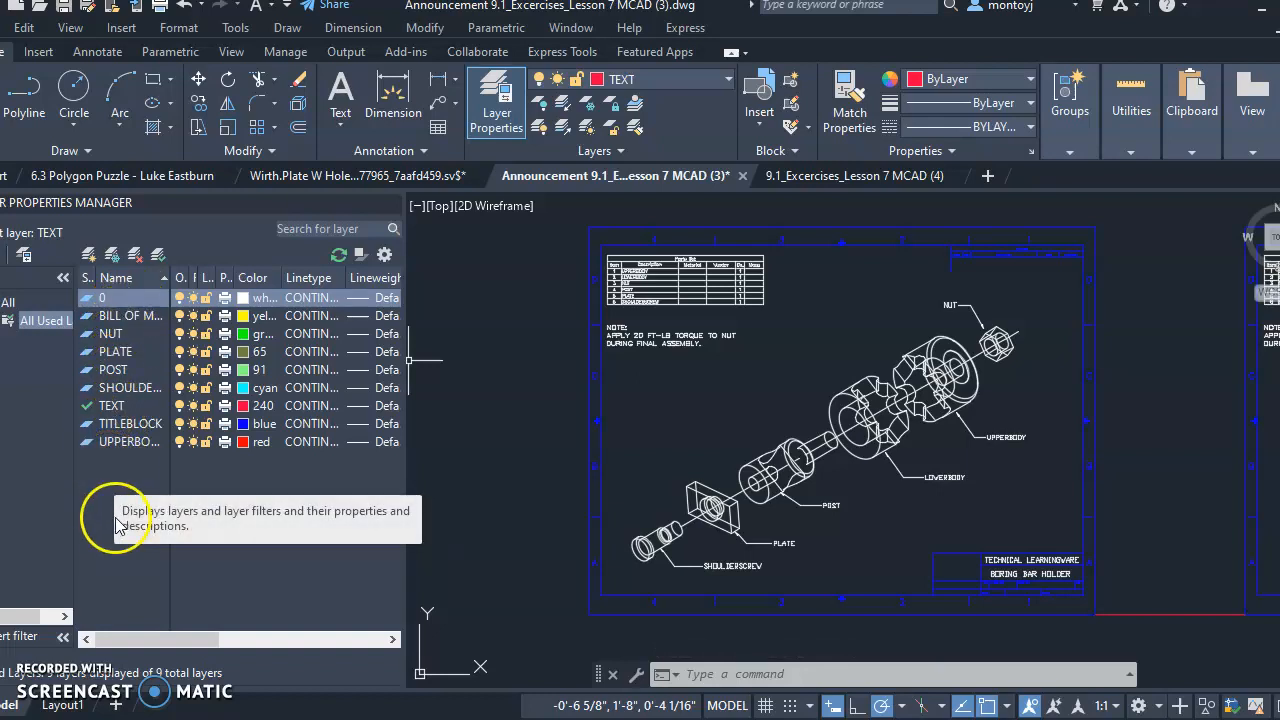
left_click(121, 317)
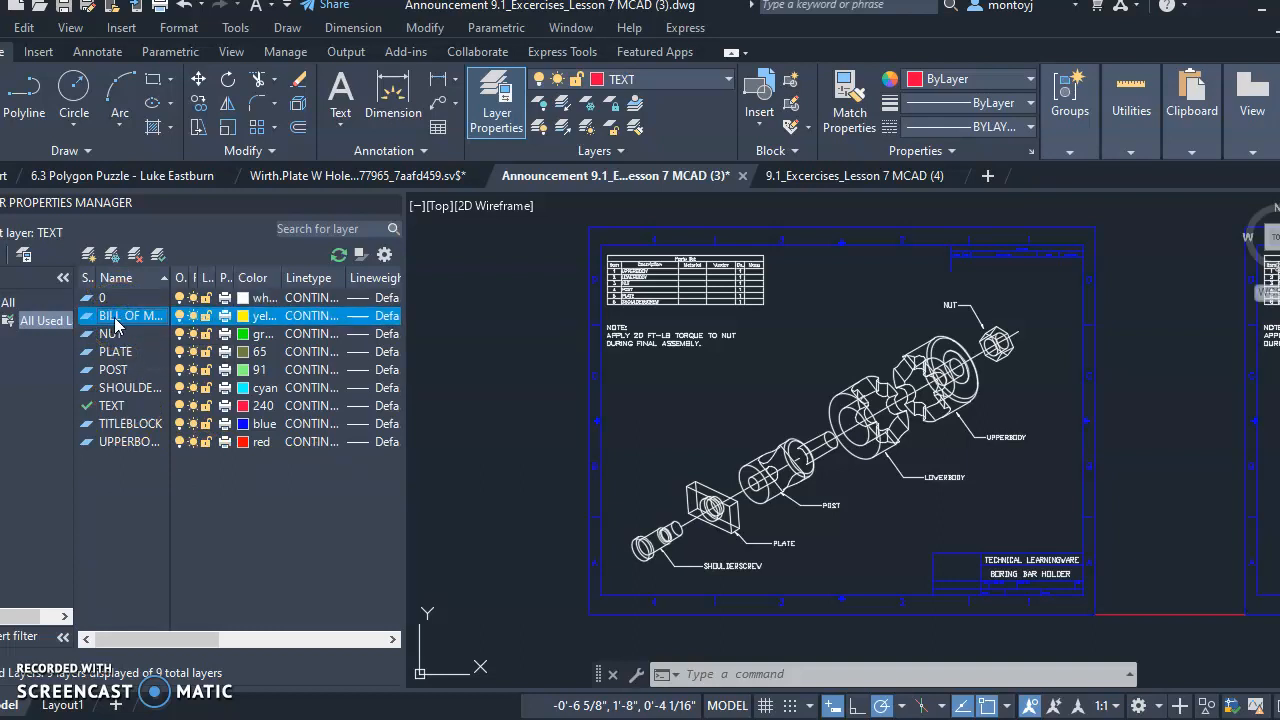
left_click(89, 256)
left_click(89, 256)
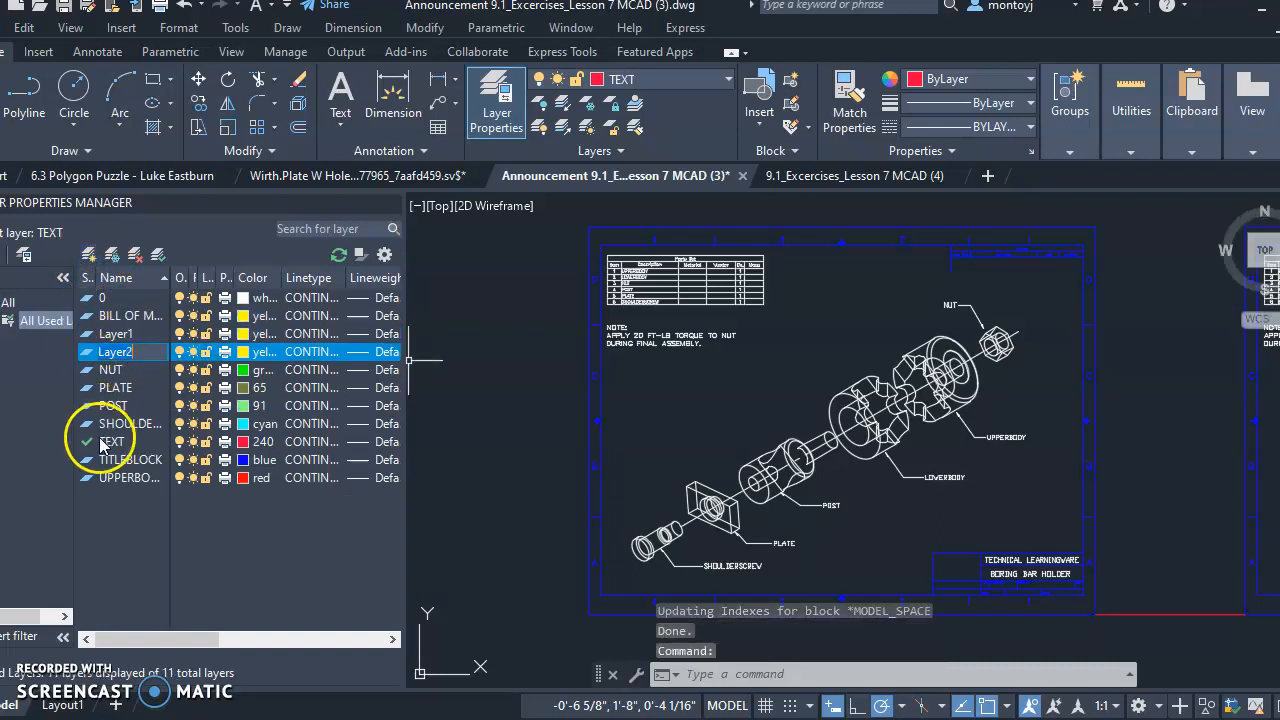
Step: Rename the new layer Layer1 to IT and accept yellow as its color
left_click(141, 336)
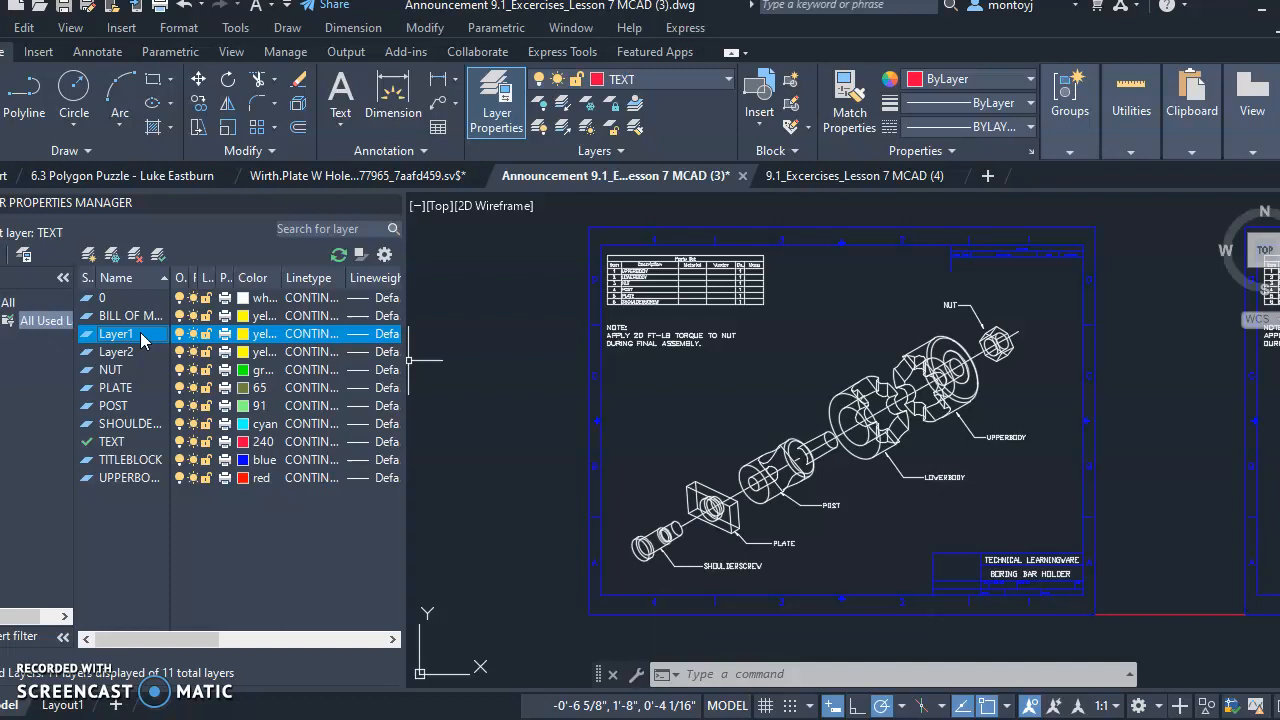
left_click(146, 337)
left_click(93, 339)
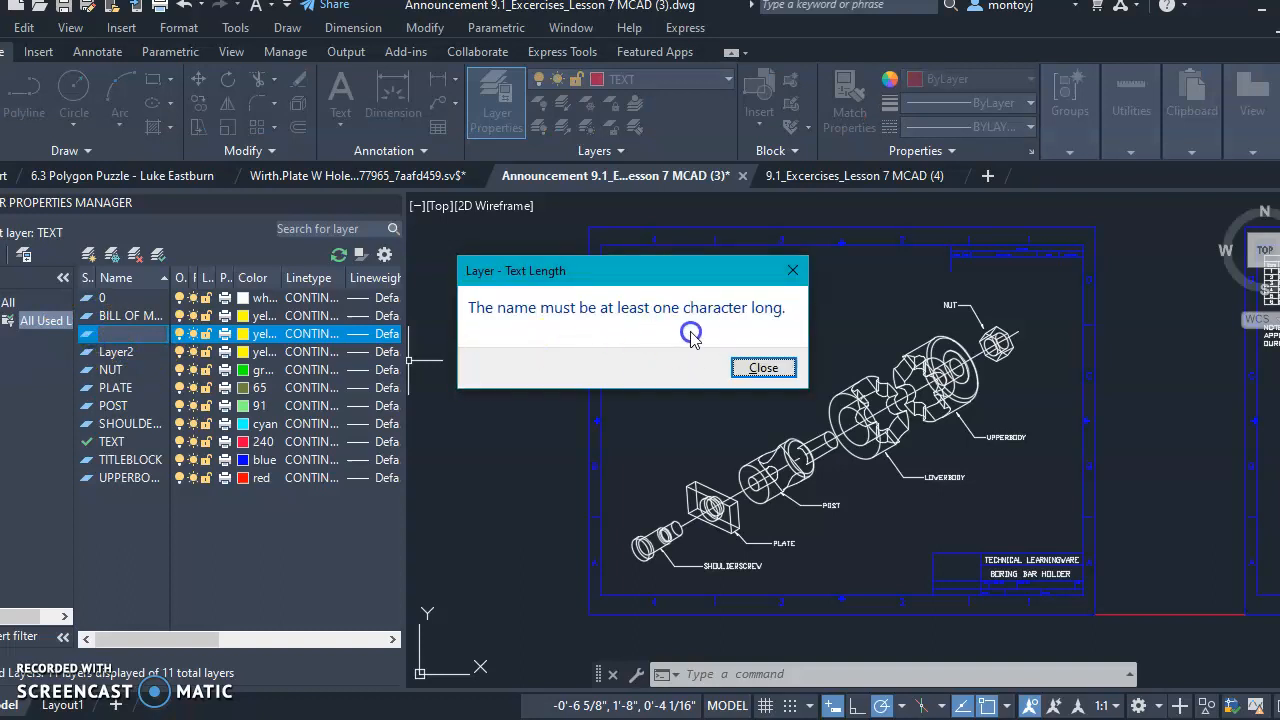
left_click(764, 368)
left_click(215, 362)
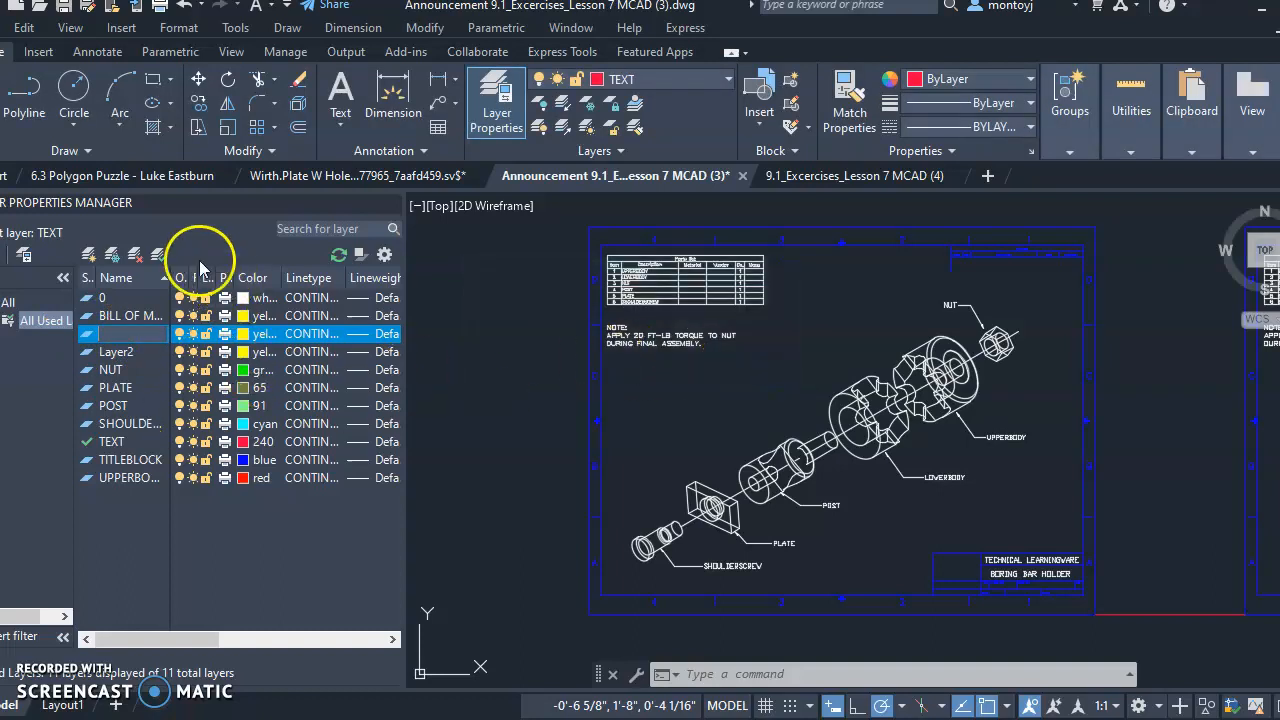
left_click(160, 280)
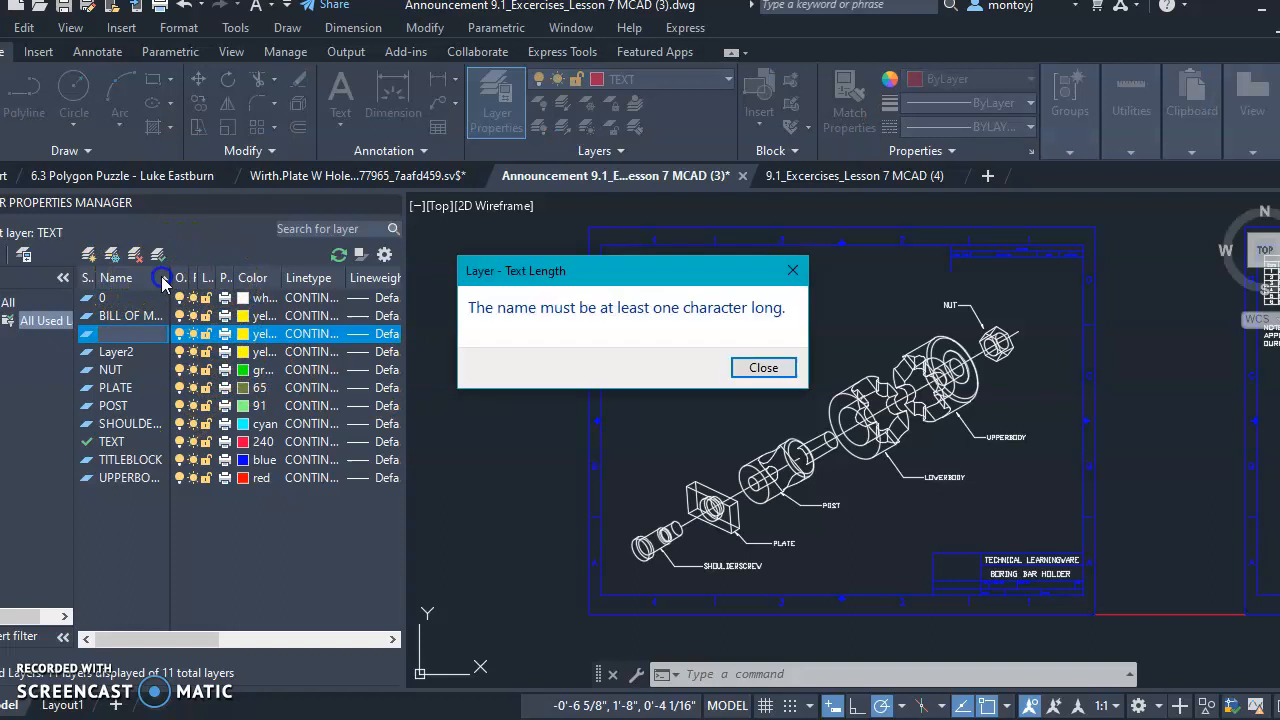
left_click(762, 368)
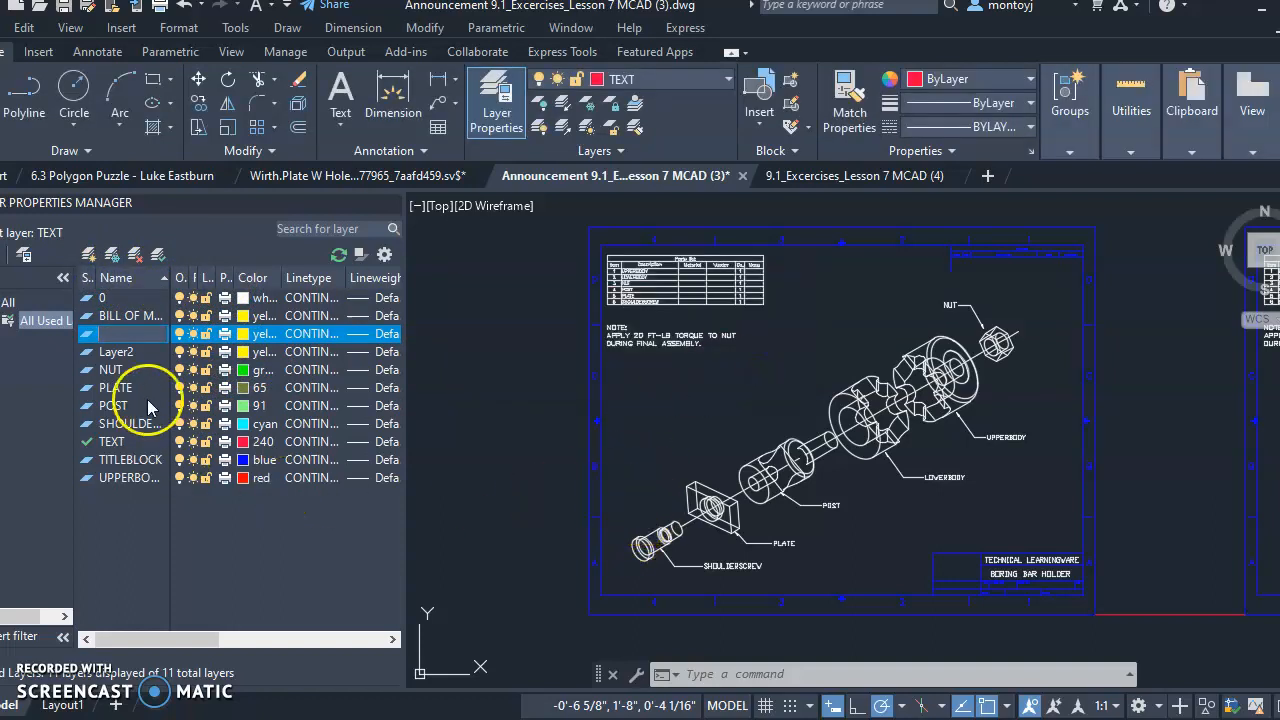
left_click(133, 337)
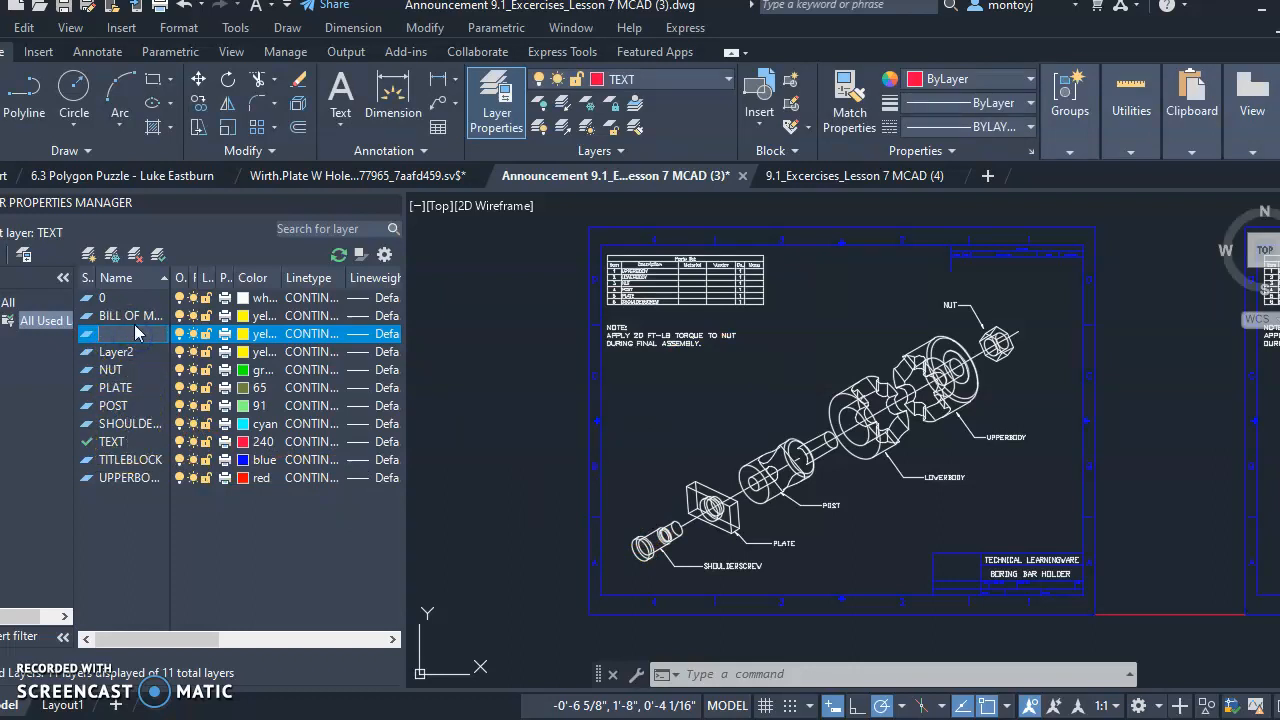
type("IT")
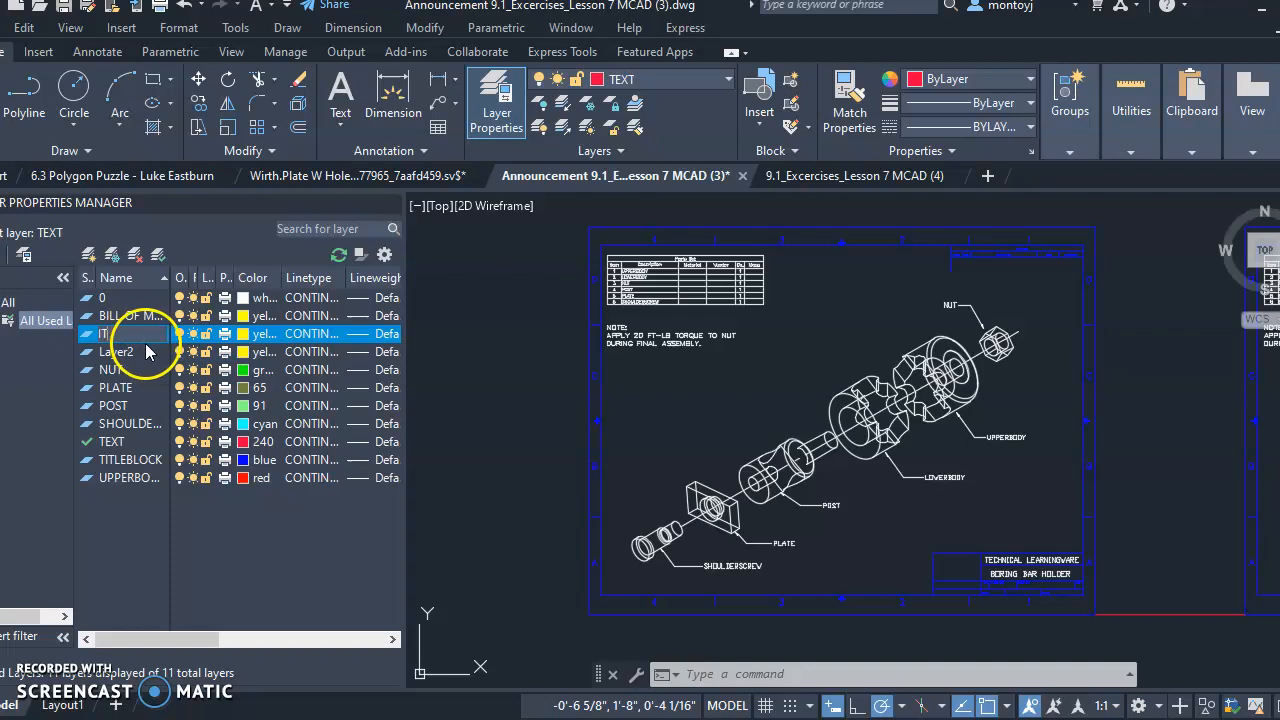
left_click(252, 334)
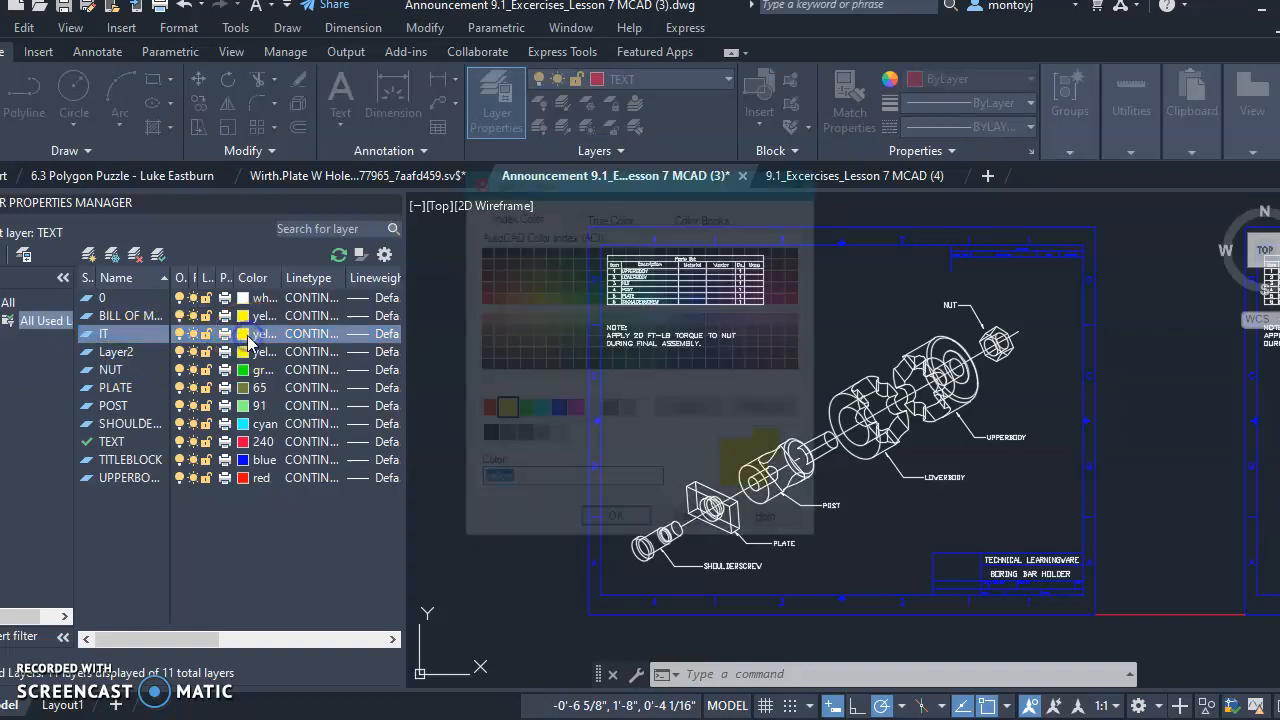
left_click(612, 522)
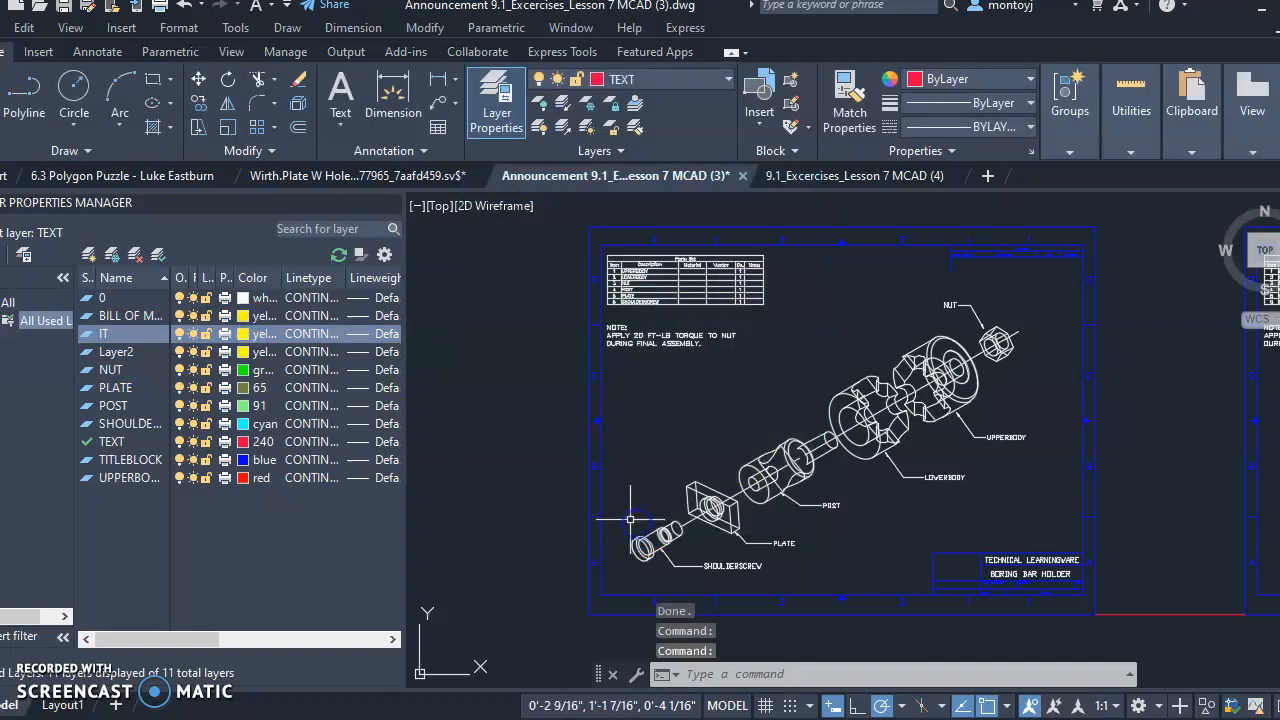
Step: Try several index colors for the POST layer, such as 100, 93, 62 and 135, and set its color to 91
left_click(245, 407)
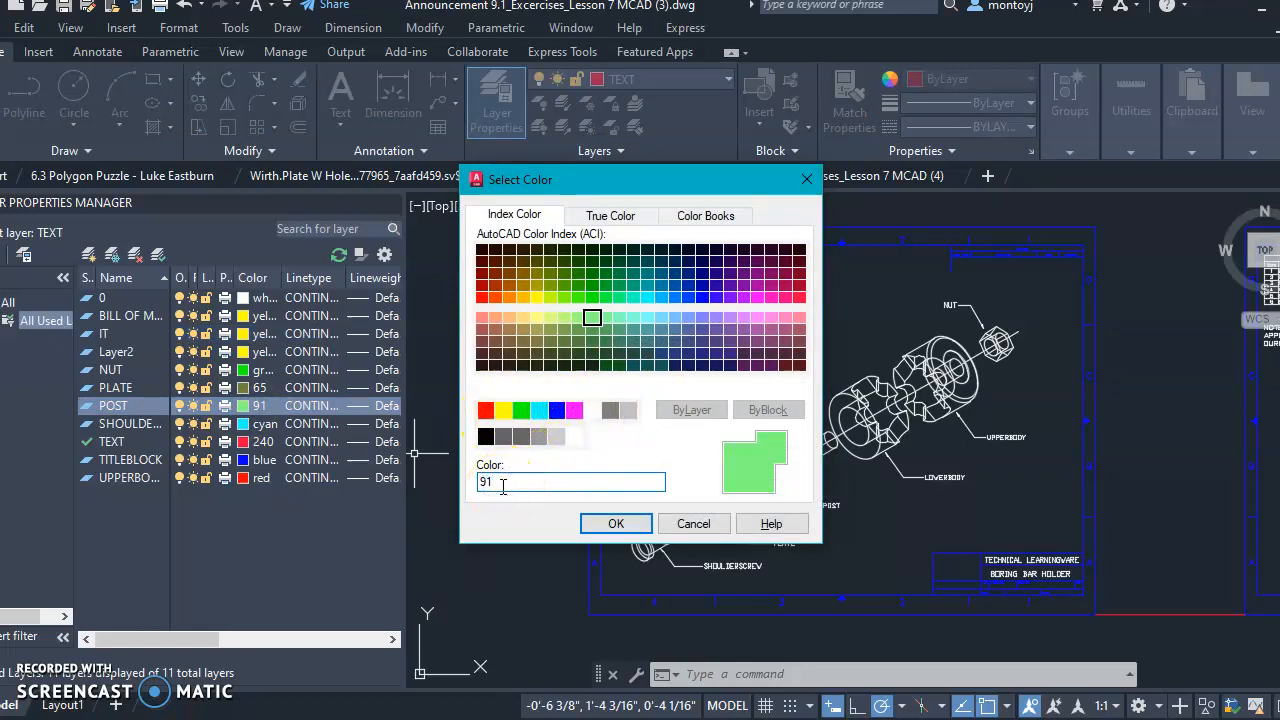
left_click(607, 299)
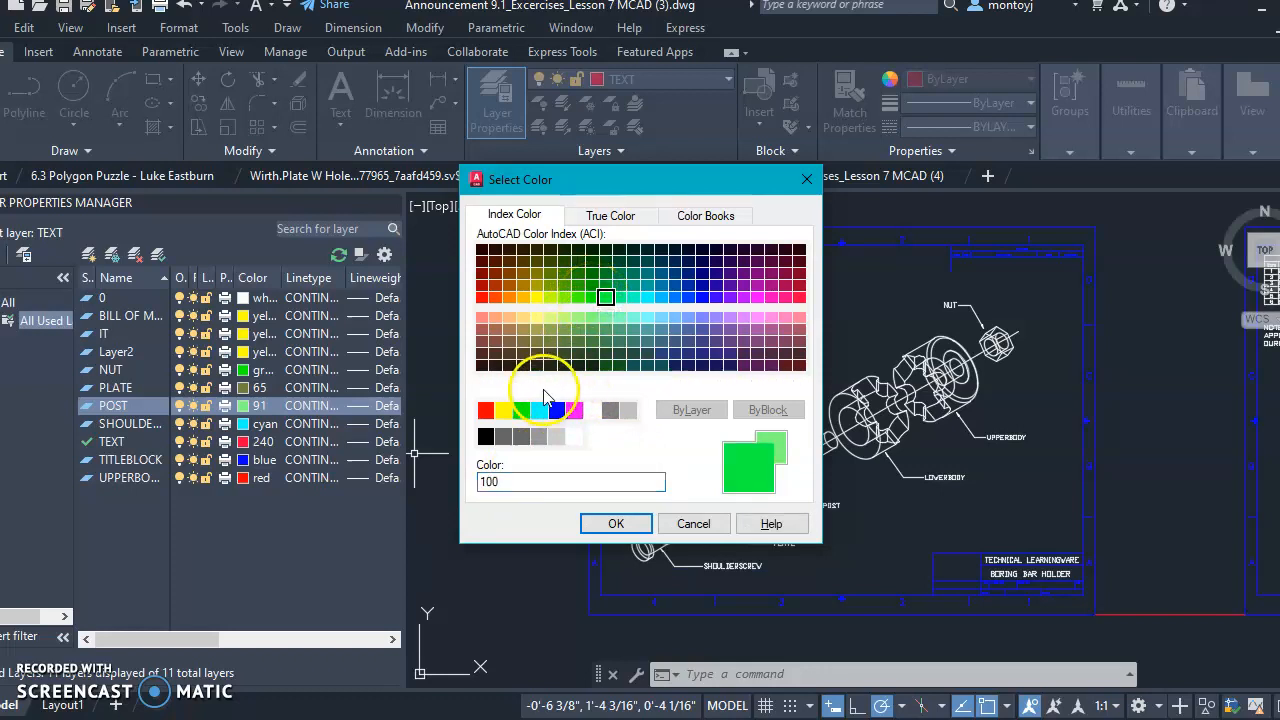
left_click(587, 333)
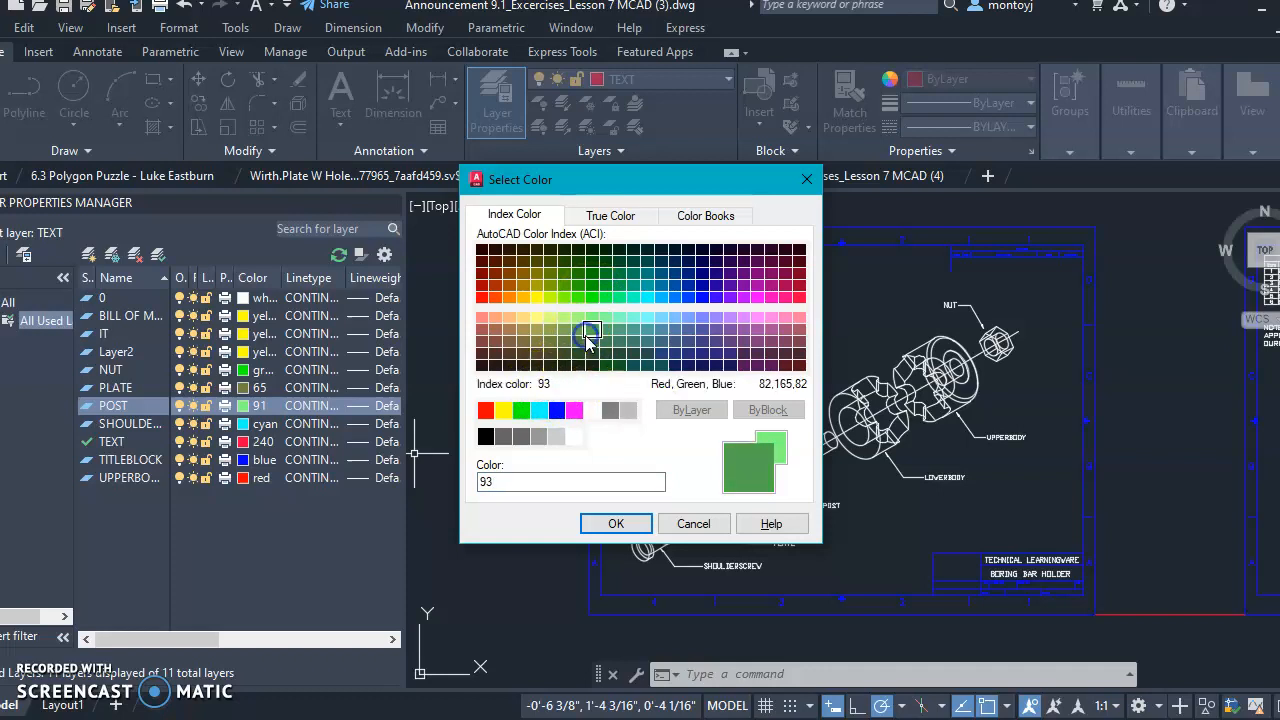
left_click(550, 285)
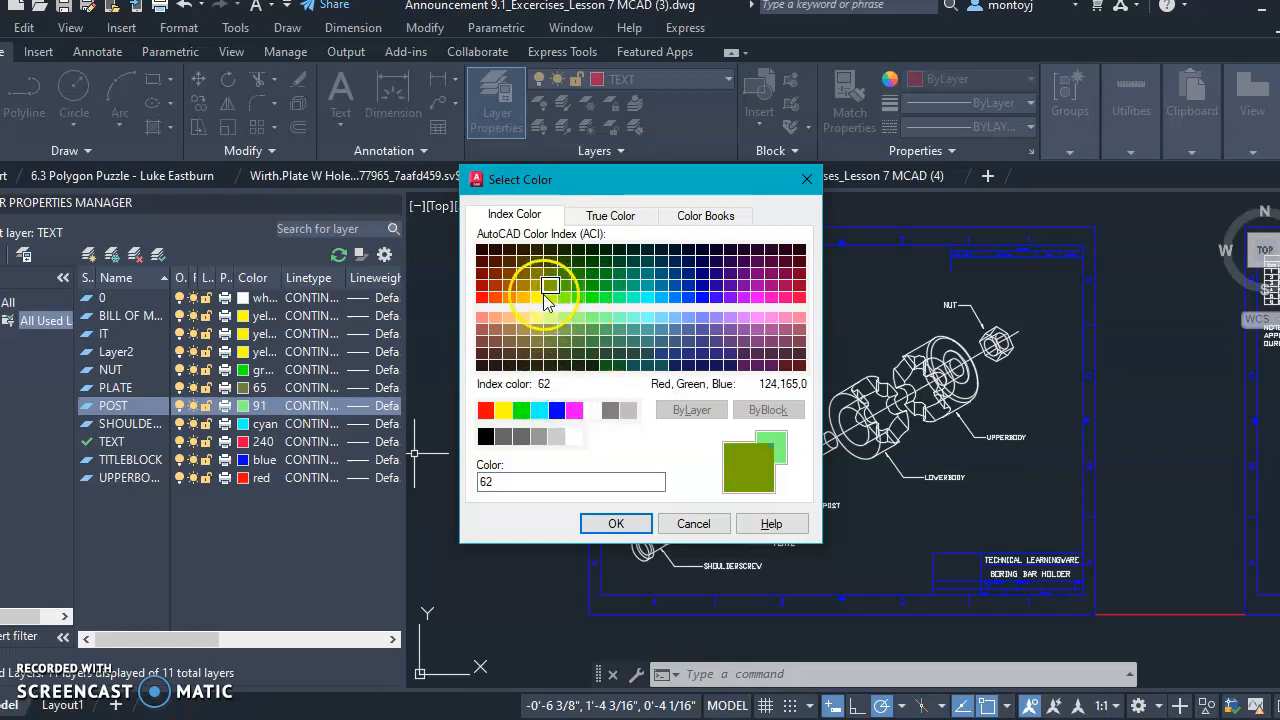
left_click(565, 330)
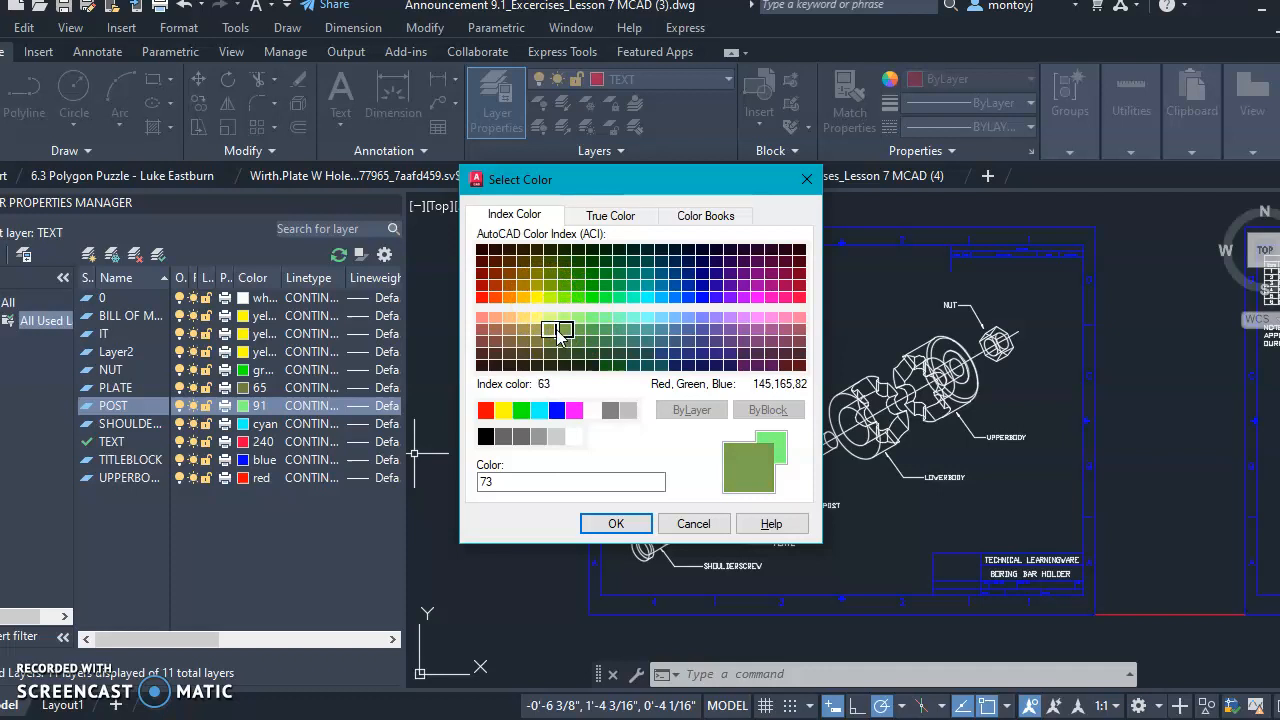
left_click(565, 357)
left_click(680, 362)
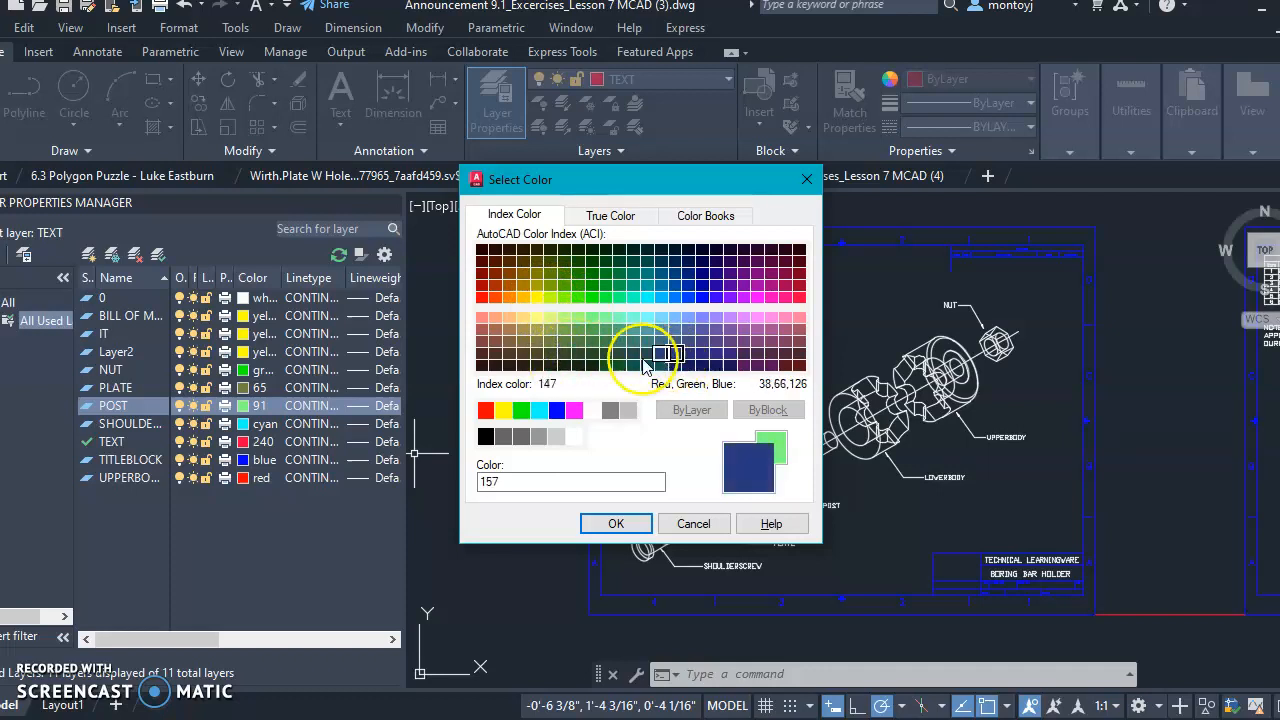
left_click(646, 343)
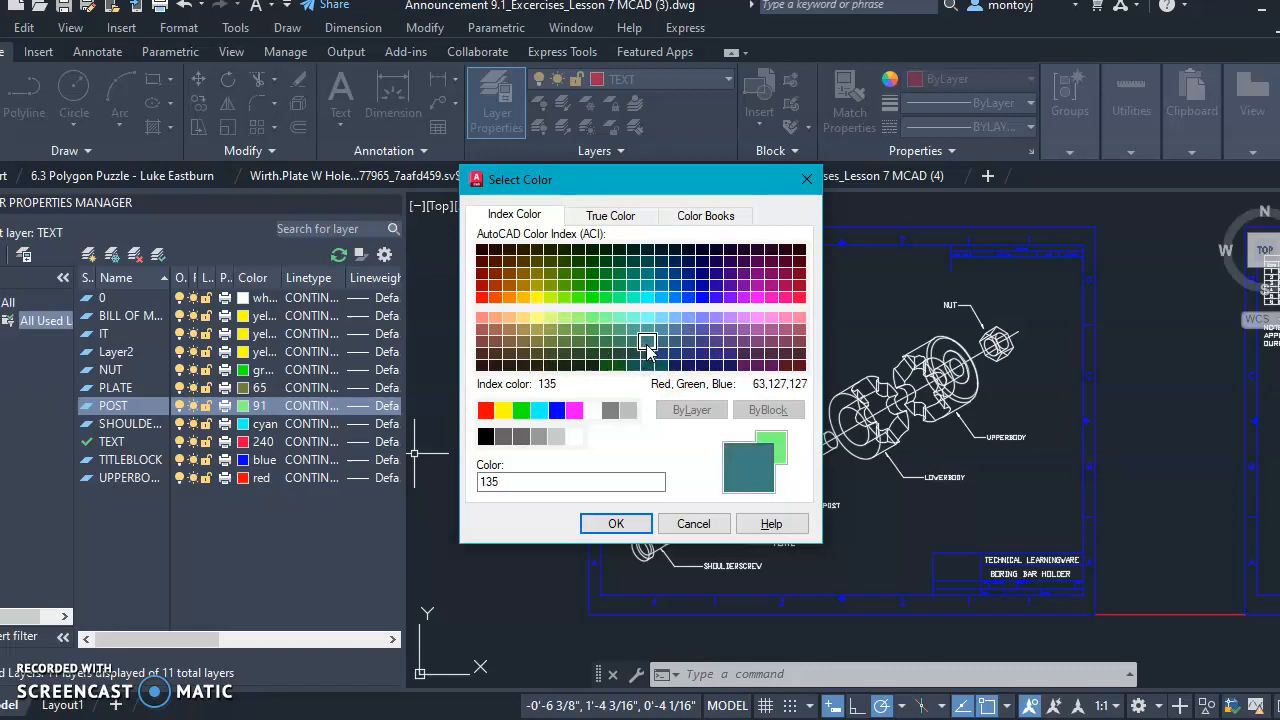
left_click(640, 334)
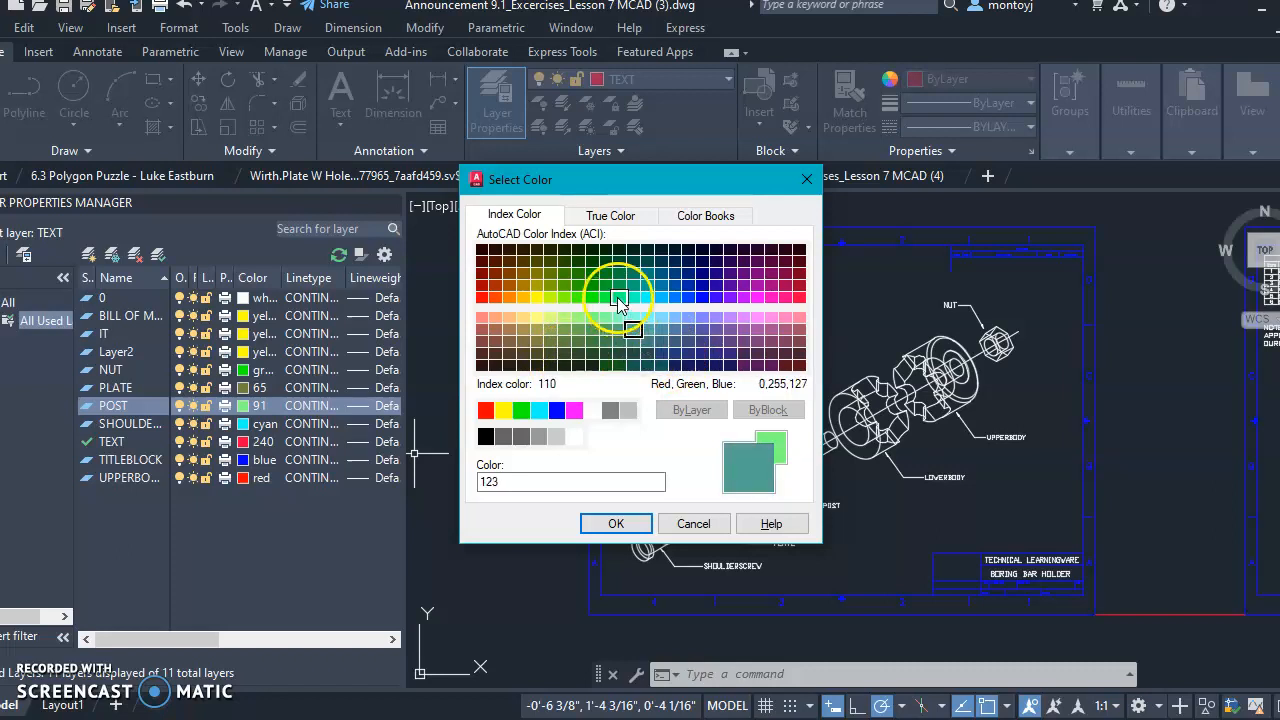
left_click(619, 295)
left_click(617, 263)
left_click(506, 483)
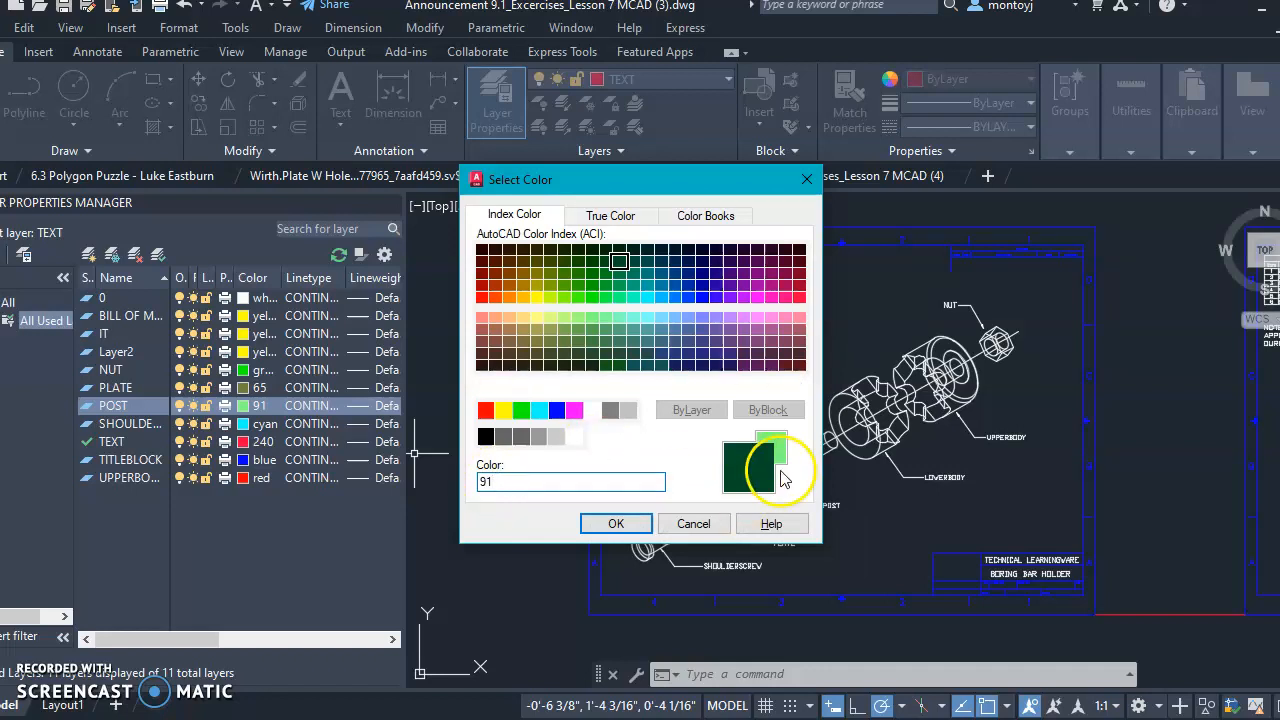
left_click(616, 523)
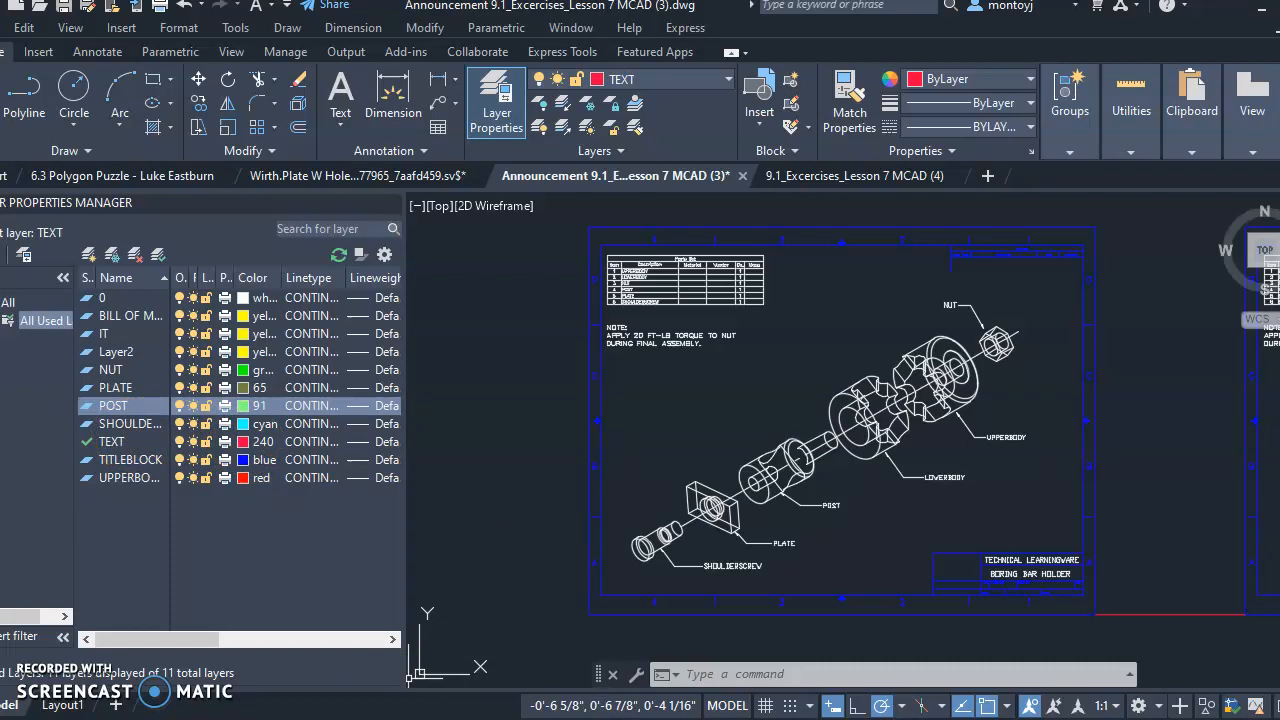
Step: Review the color choices for the TEXT layer without applying a change
mouse_move(131, 719)
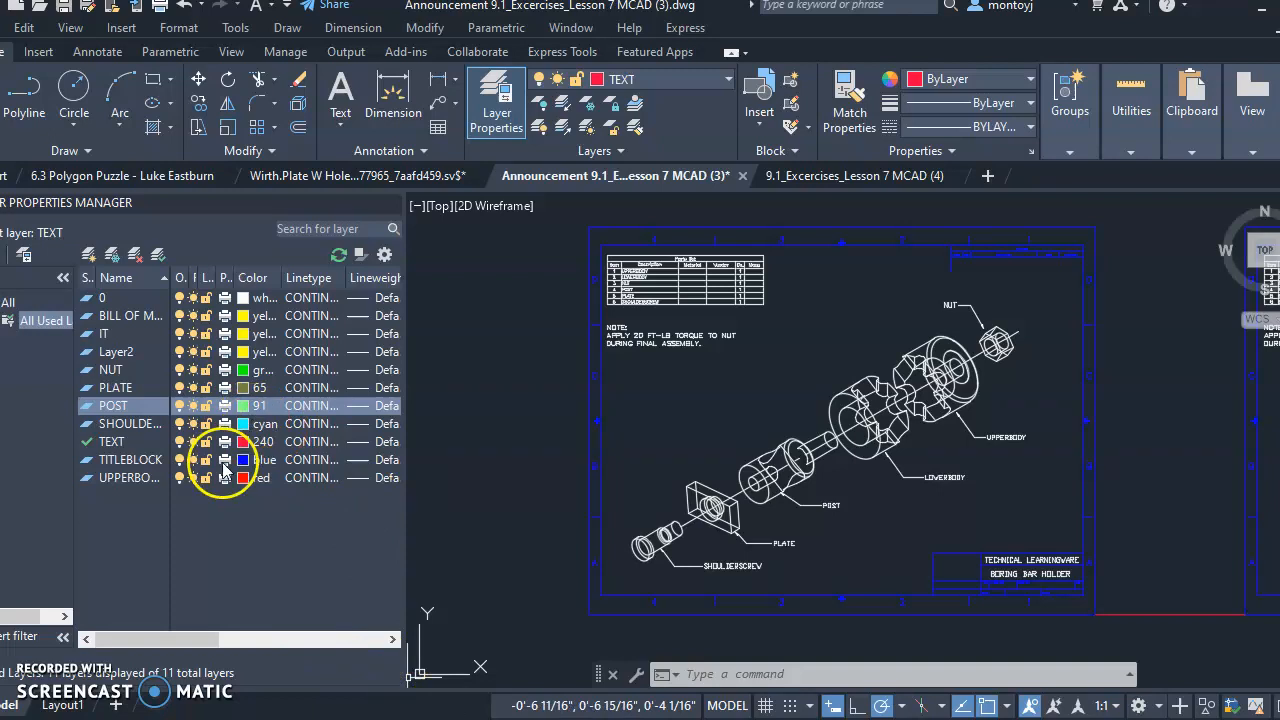
left_click(250, 441)
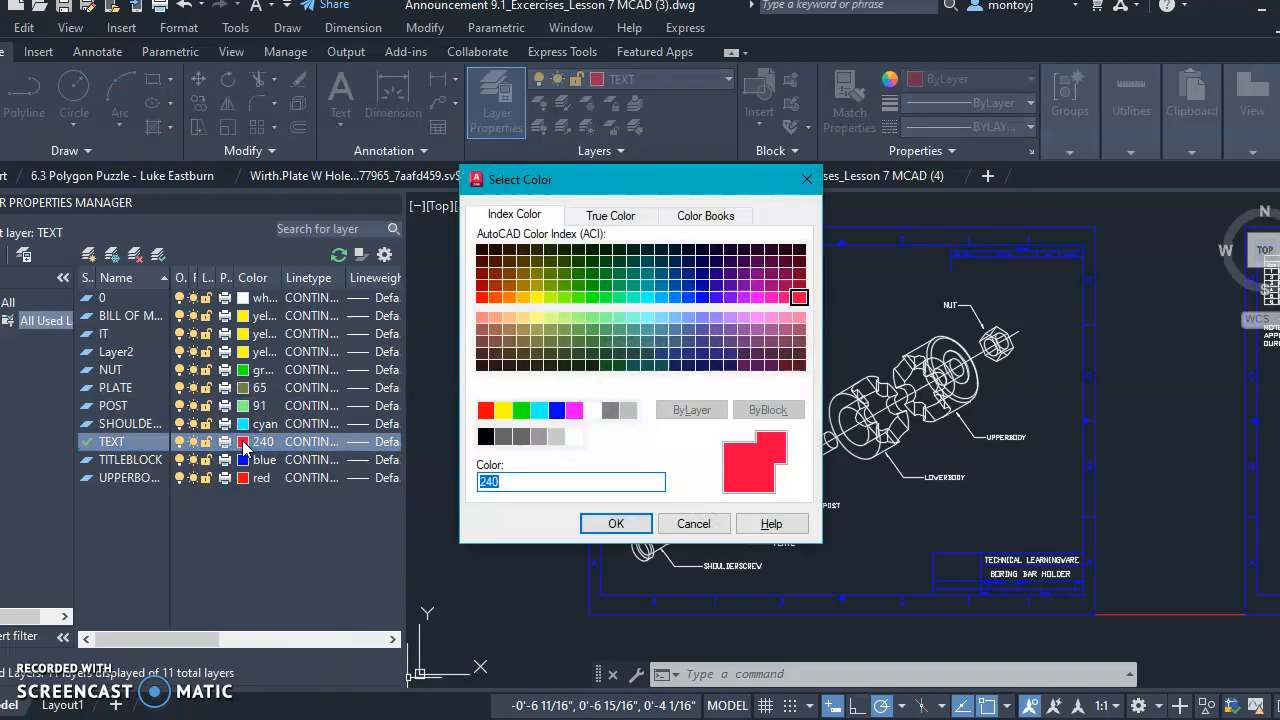
left_click(690, 524)
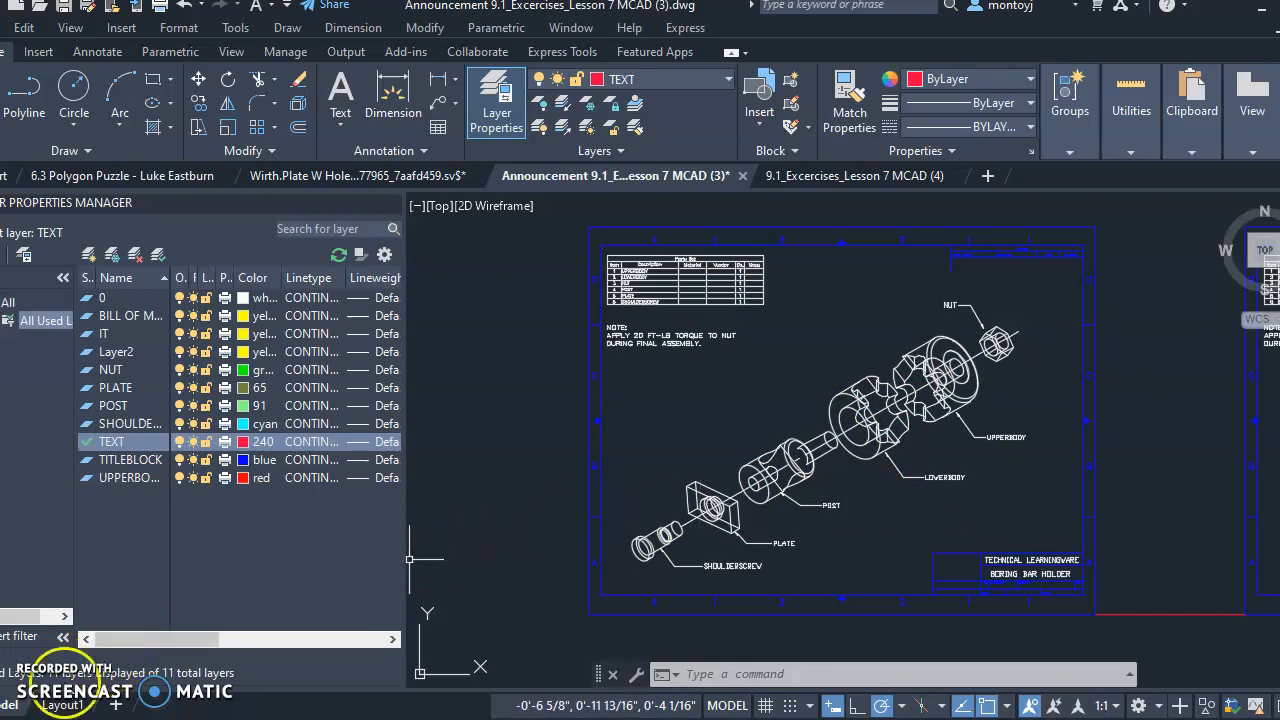
Step: Try to assign the nut and its leader in the second exploded assembly to the TEXT layer
mouse_move(1165, 512)
middle_mouse_down()
mouse_move(1123, 523)
mouse_move(805, 493)
mouse_move(529, 500)
mouse_move(480, 523)
mouse_move(505, 512)
middle_mouse_up()
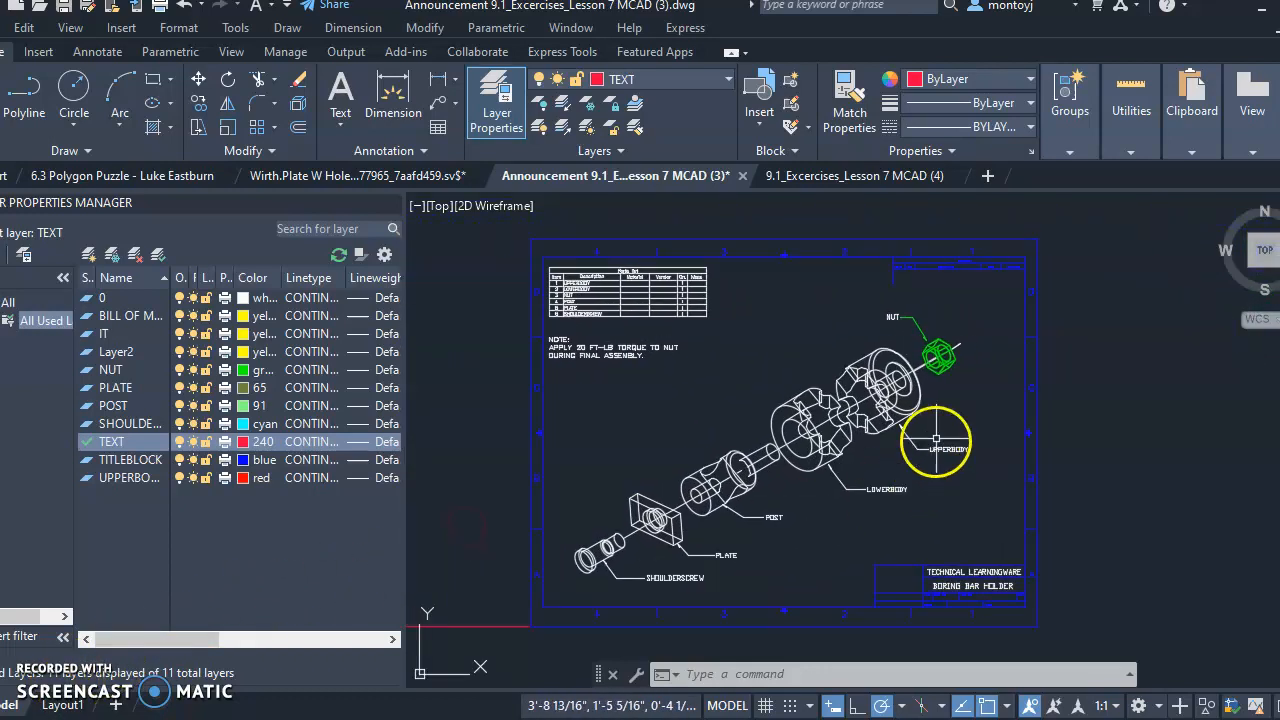
scroll(941, 427, "up", 2)
middle_click_drag(949, 406, 923, 494)
scroll(893, 453, "down", 1)
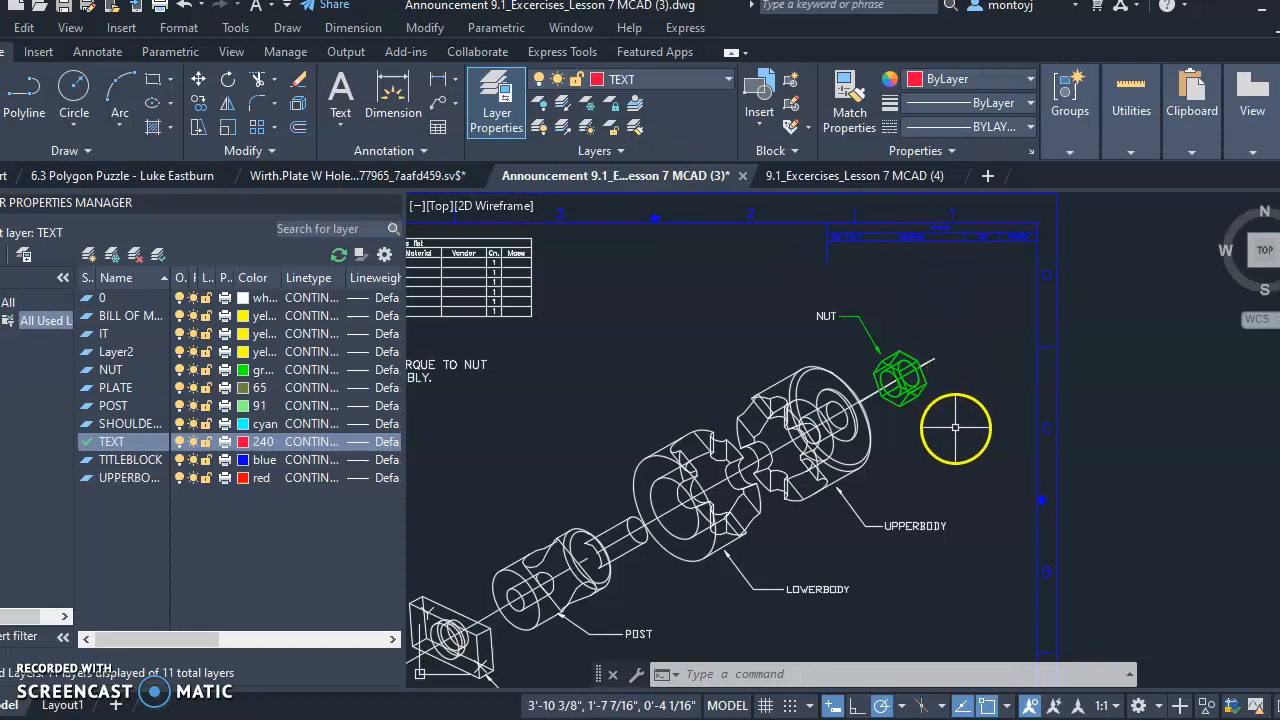
left_click(955, 427)
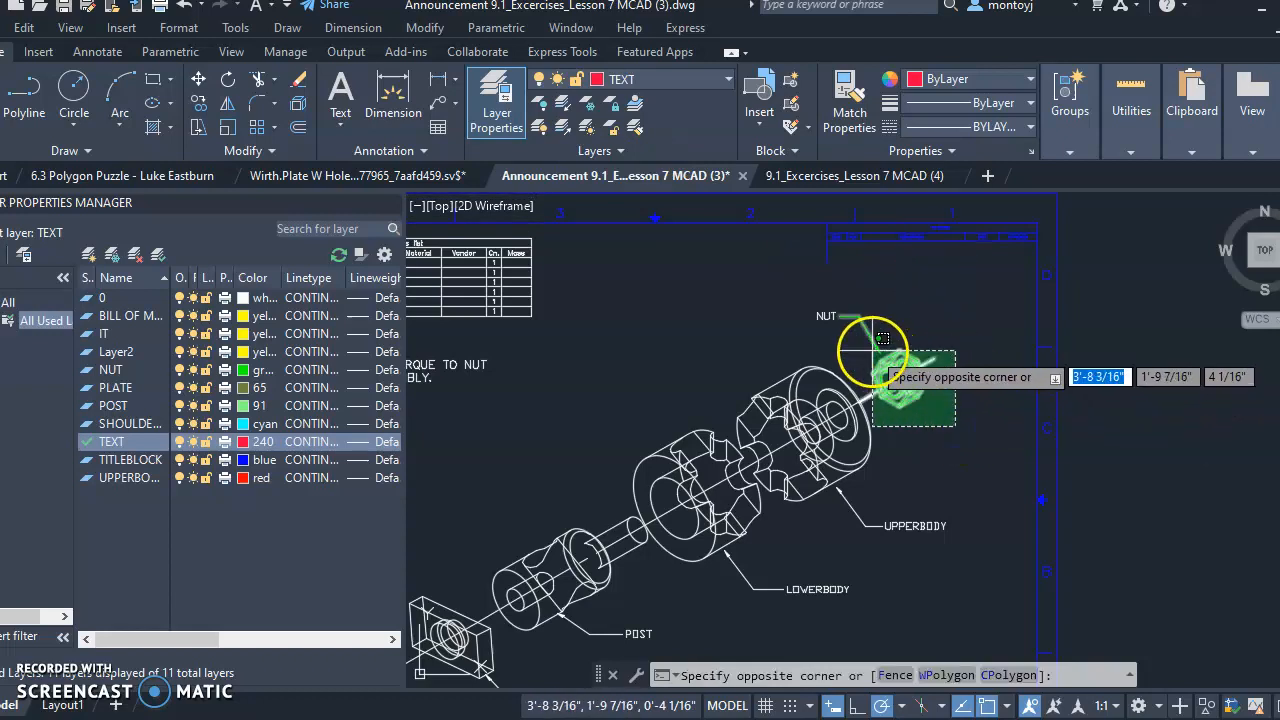
left_click(883, 339)
scroll(890, 360, "up", 4)
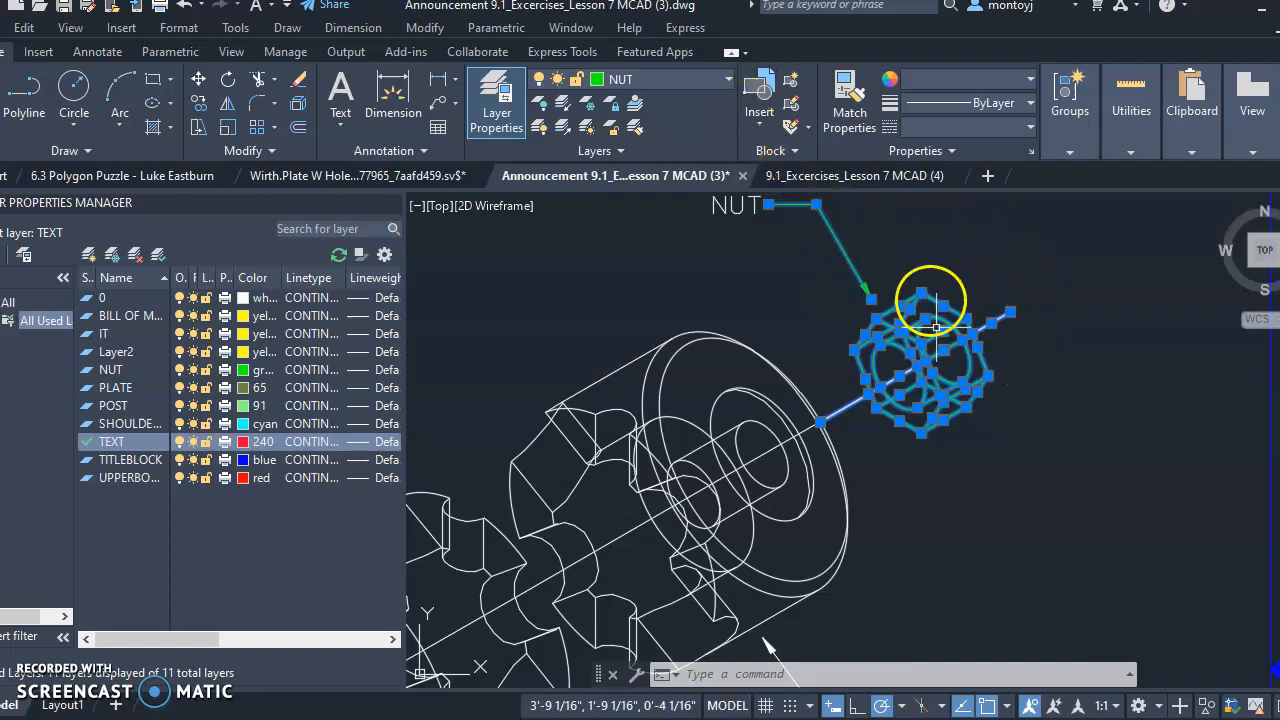
left_click(728, 82)
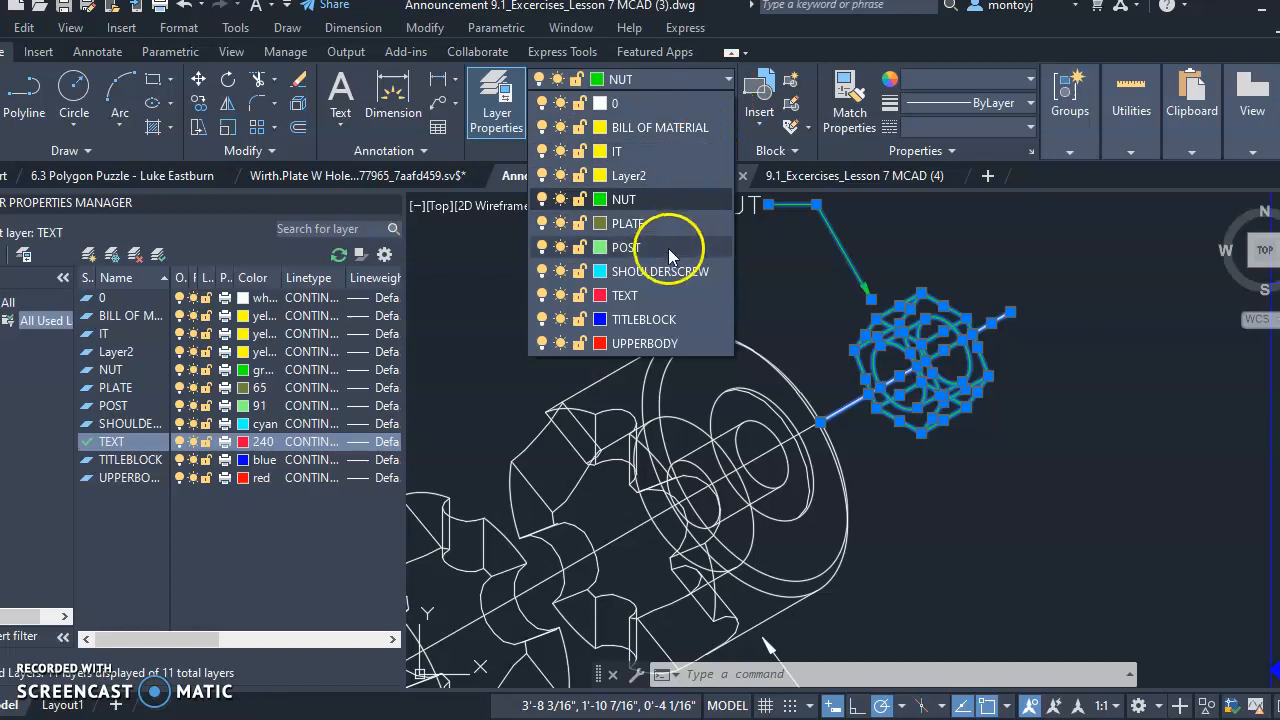
left_click(685, 296)
Step: Reselect the nut with its leader, move them to the TEXT layer and clear the selection
left_click(1047, 460)
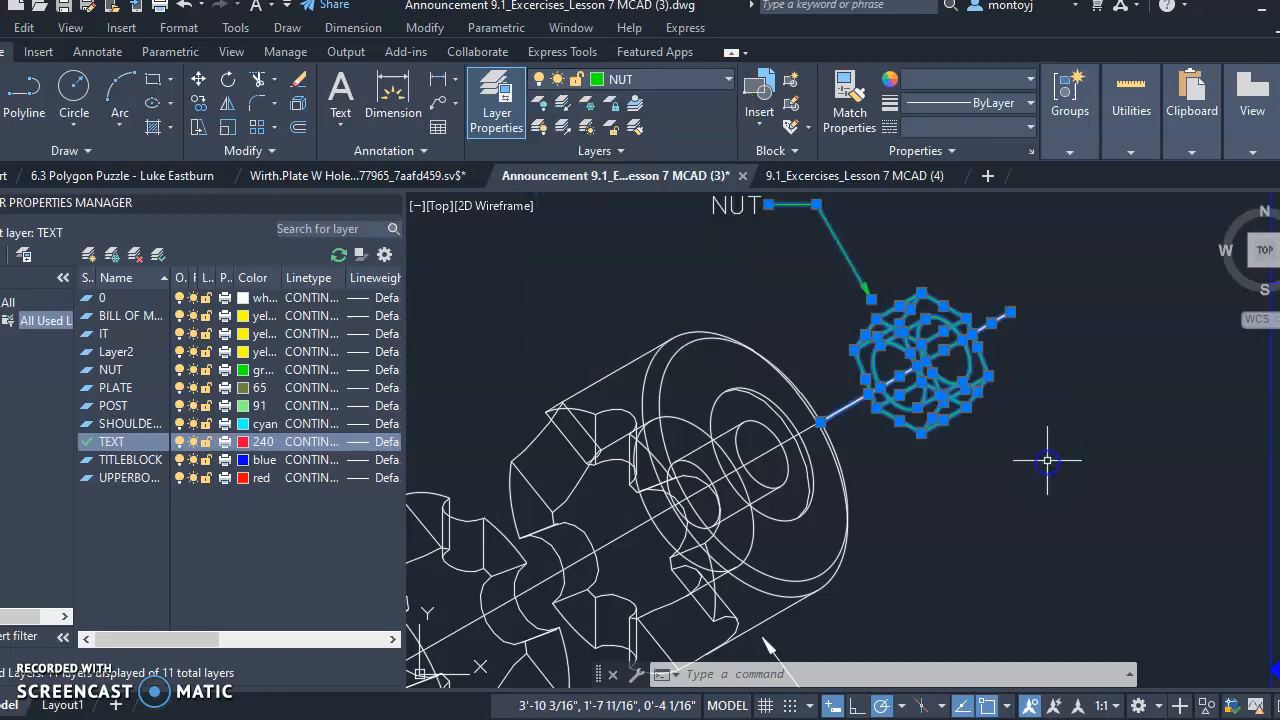
left_click(1047, 460)
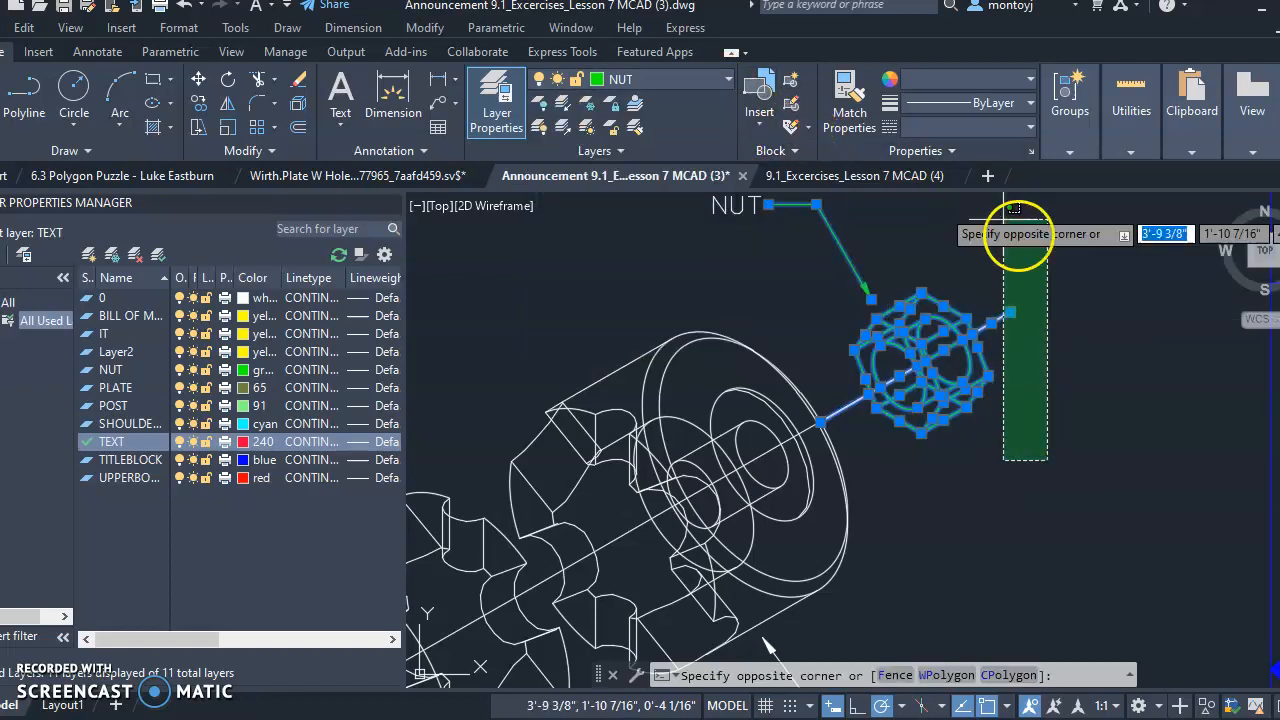
left_click(727, 80)
left_click(660, 302)
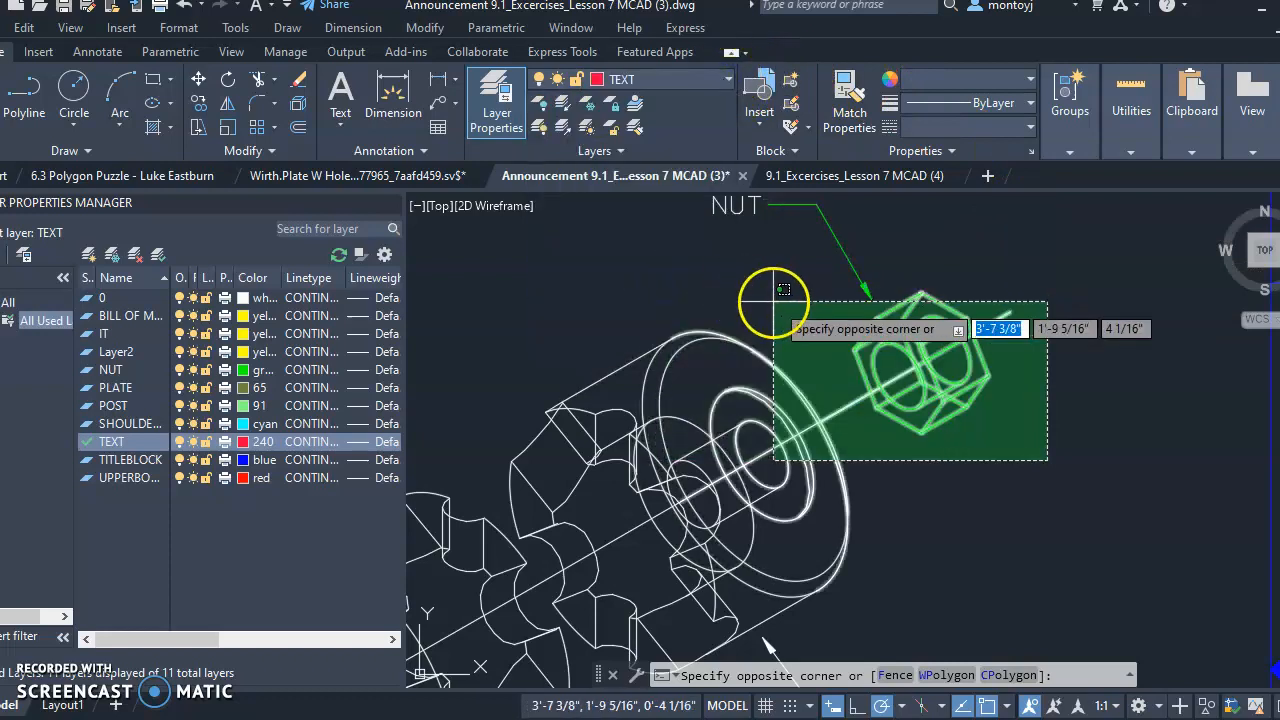
left_click(872, 251)
left_click(729, 80)
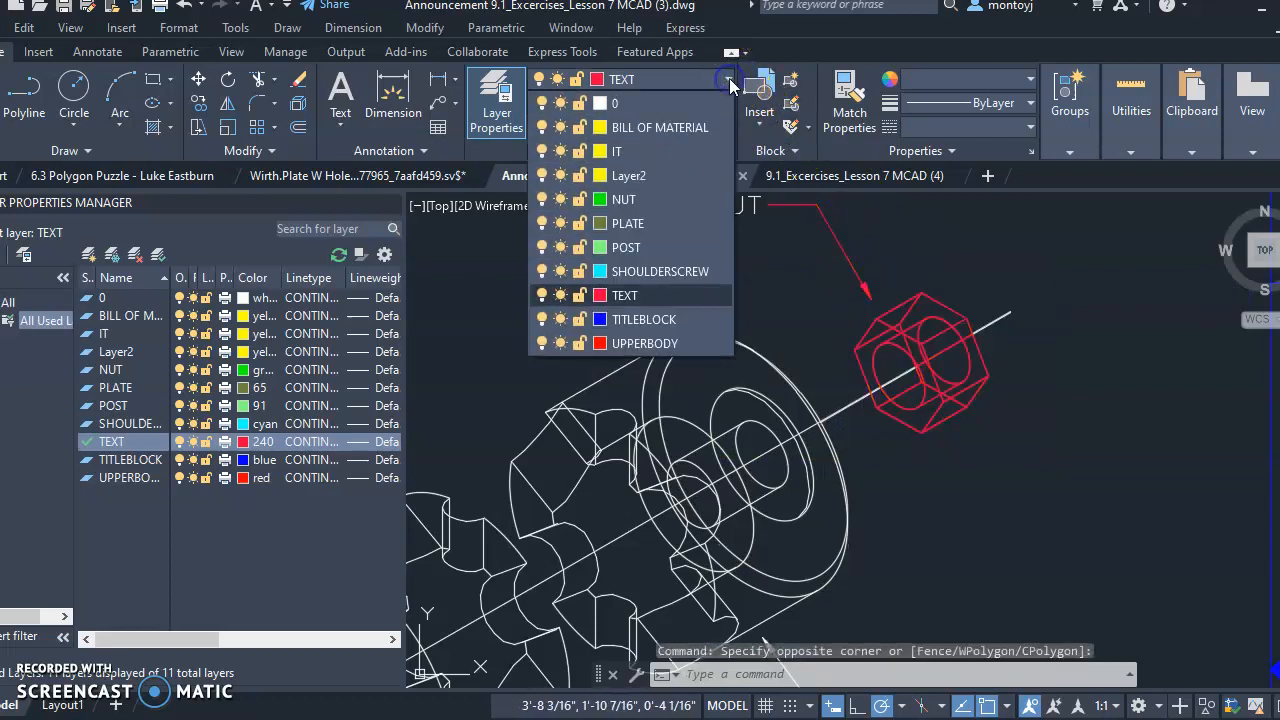
left_click(657, 287)
key("Escape")
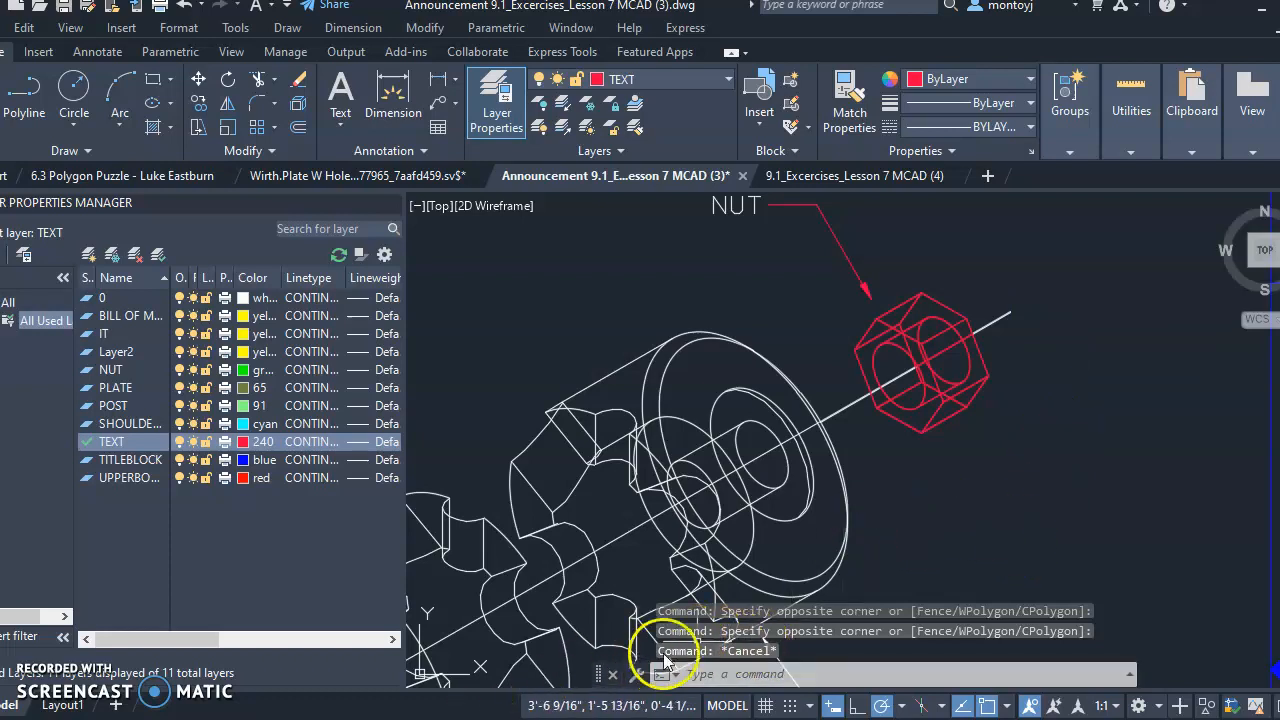
Step: Examine the labelled parts of the exploded assembly, from the nut and upper body down to the shoulder screw
scroll(889, 551, "down", 4)
scroll(934, 297, "up", 2)
right_click(906, 303)
left_click(880, 495)
key("Escape")
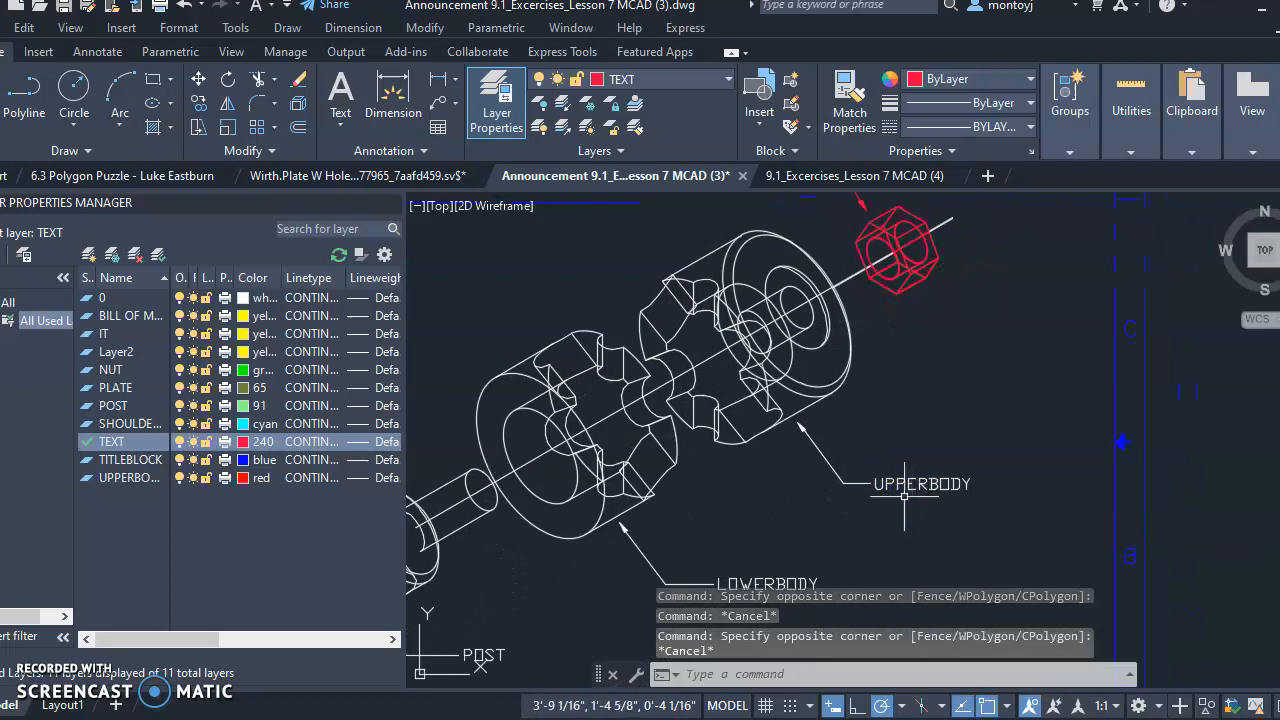
scroll(890, 520, "down", 2)
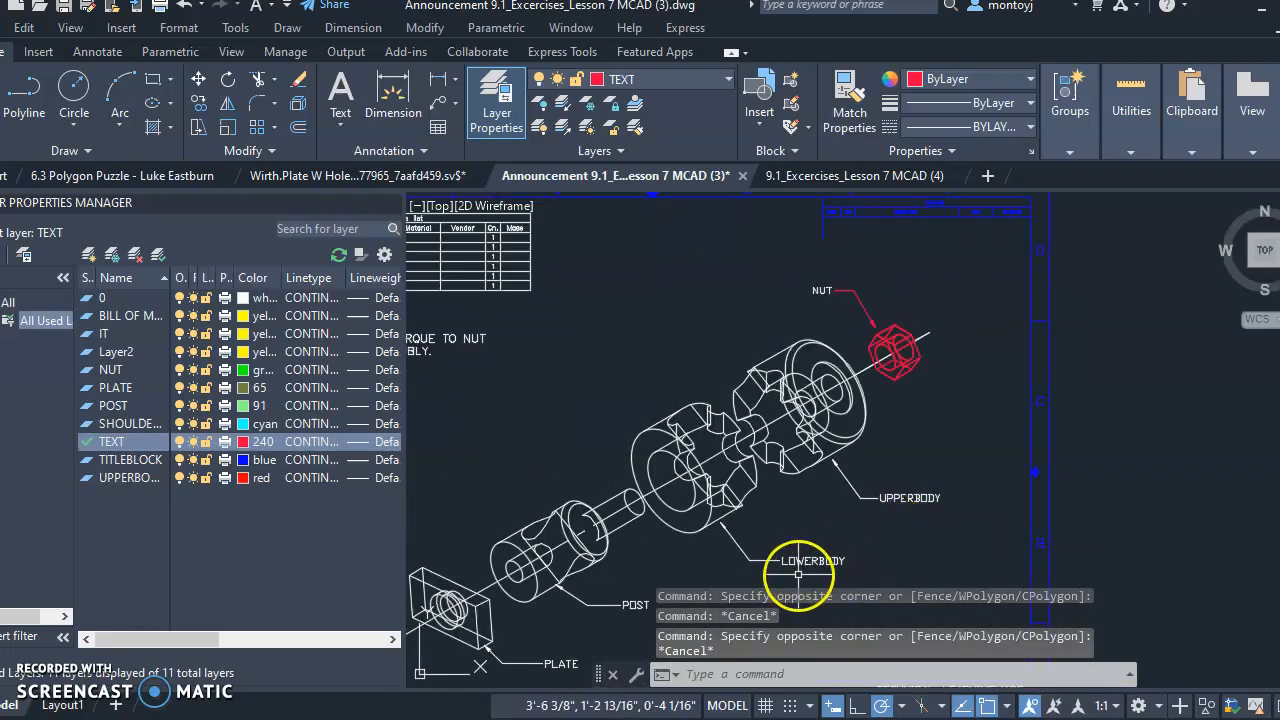
scroll(798, 573, "up", 3)
scroll(808, 545, "down", 1)
scroll(580, 590, "down", 2)
mouse_move(580, 590)
middle_mouse_down()
mouse_move(654, 503)
mouse_move(871, 386)
middle_mouse_up()
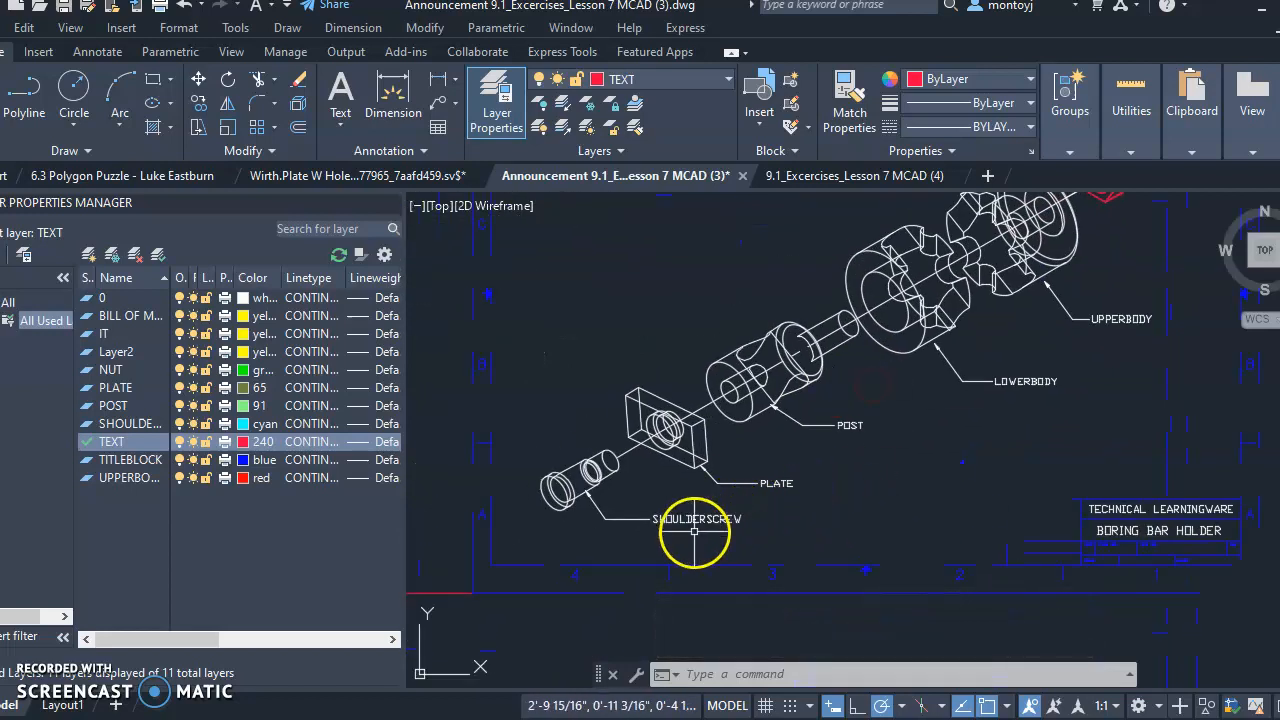
middle_click_drag(929, 426, 785, 541)
mouse_move(1020, 490)
middle_mouse_down()
mouse_move(961, 543)
mouse_move(898, 558)
middle_mouse_up()
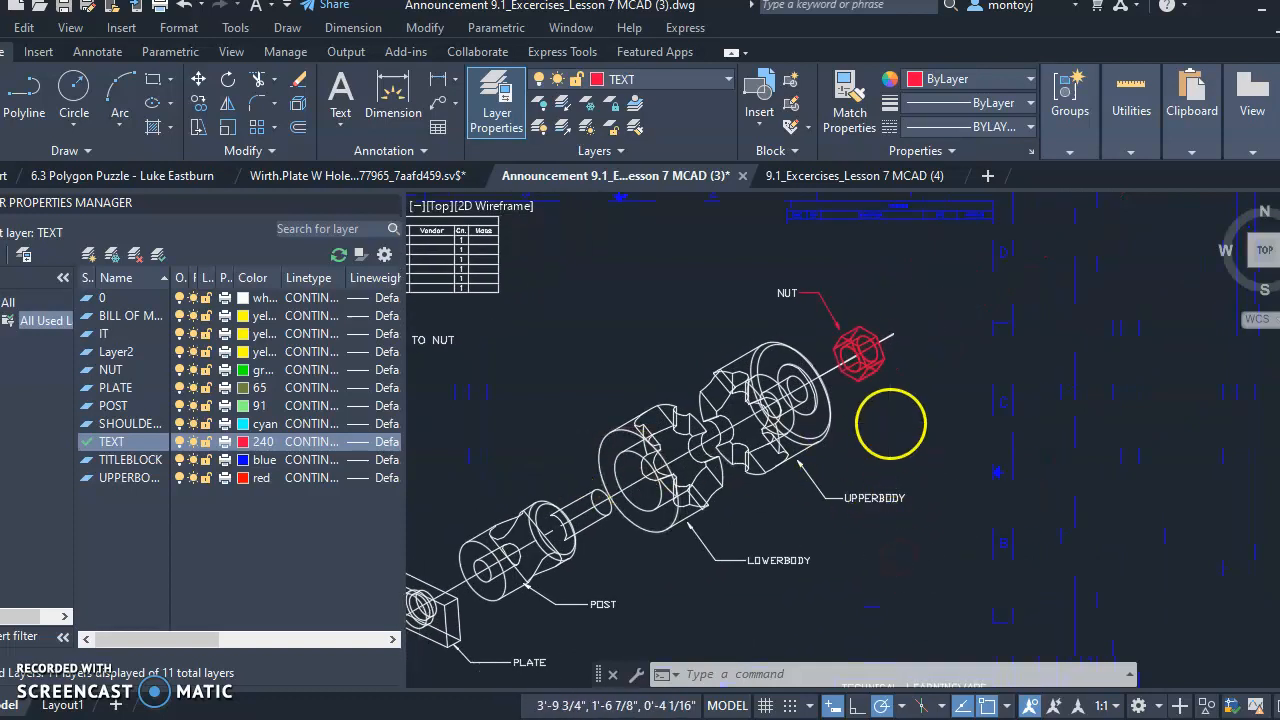
scroll(890, 424, "up", 3)
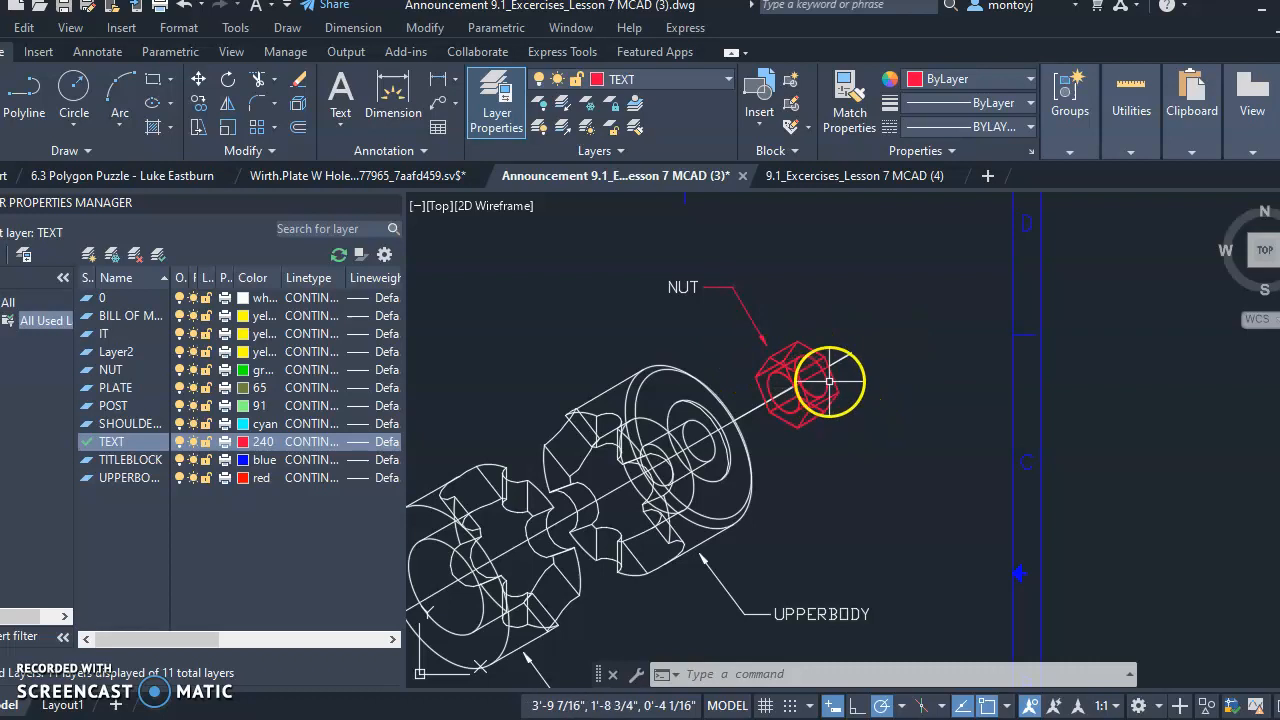
left_click(871, 440)
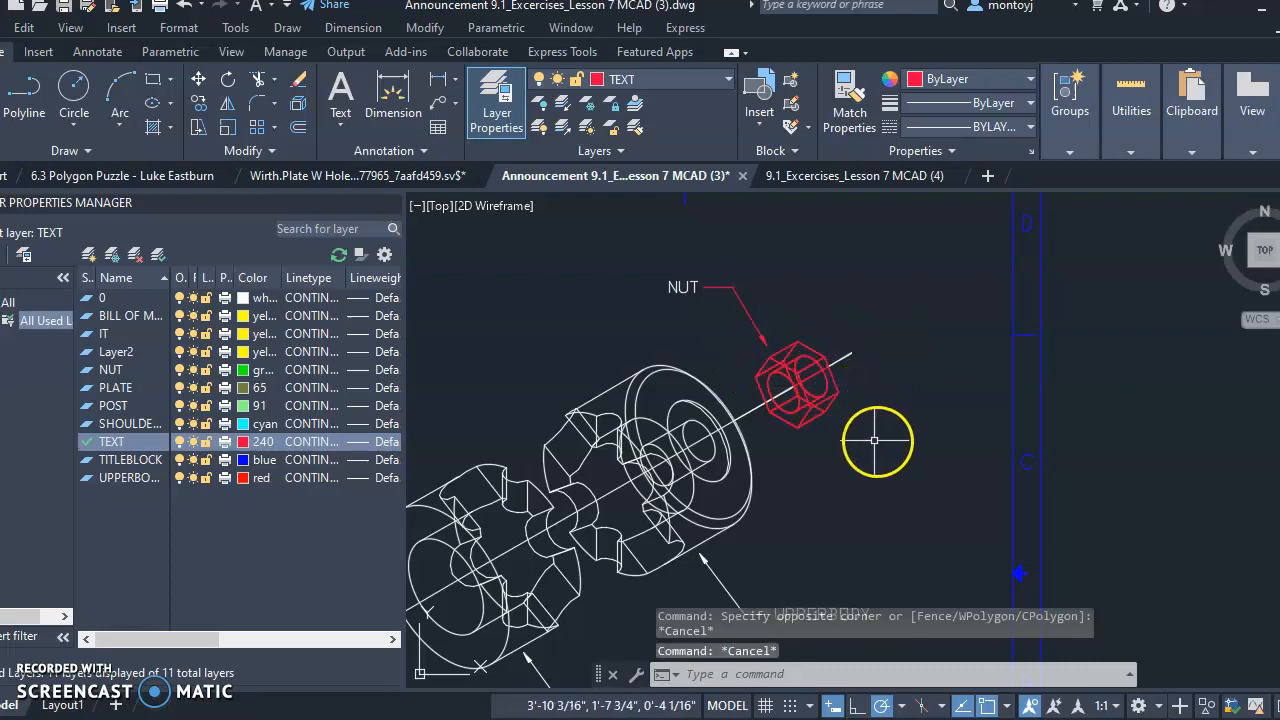
left_click(761, 342)
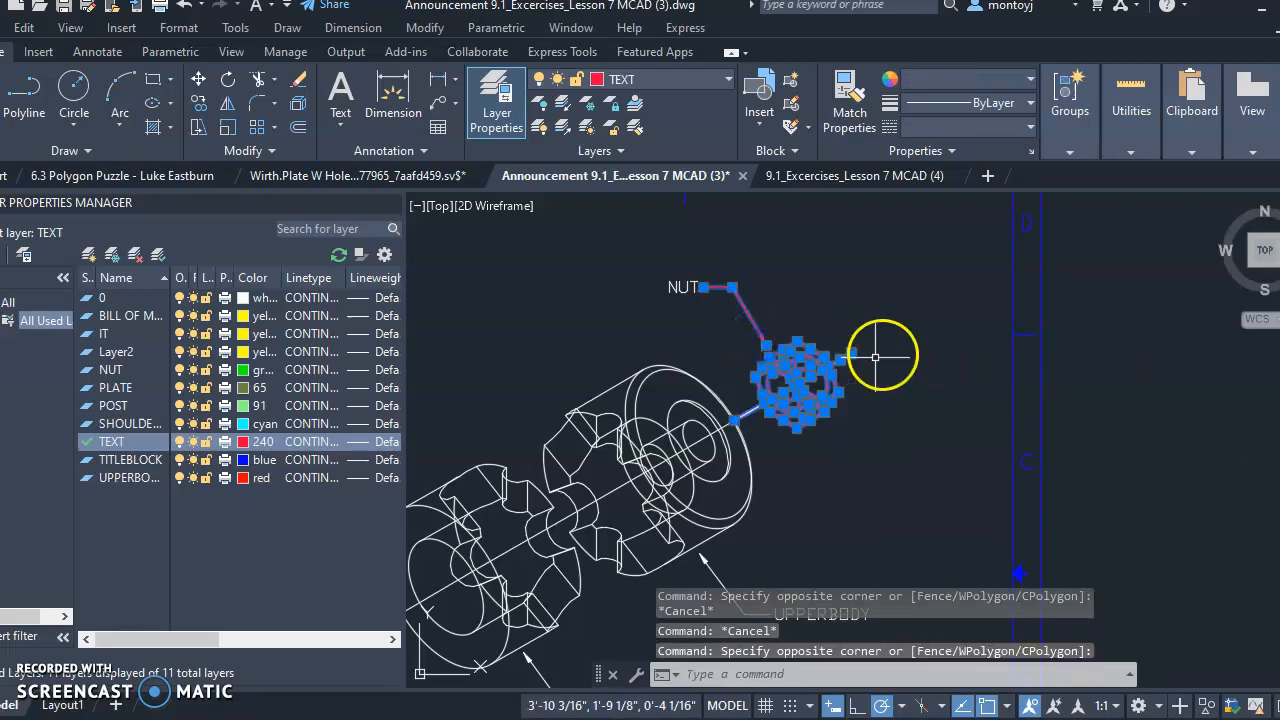
left_click(726, 79)
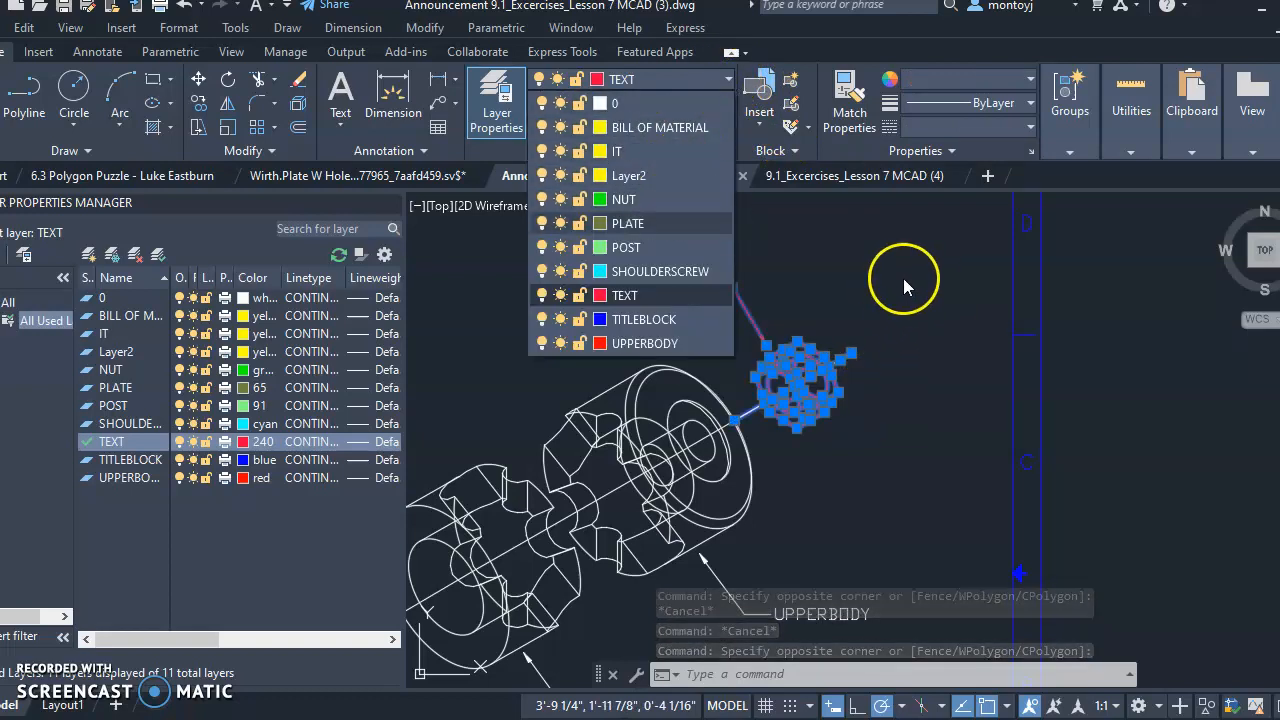
key("Escape")
key("Escape")
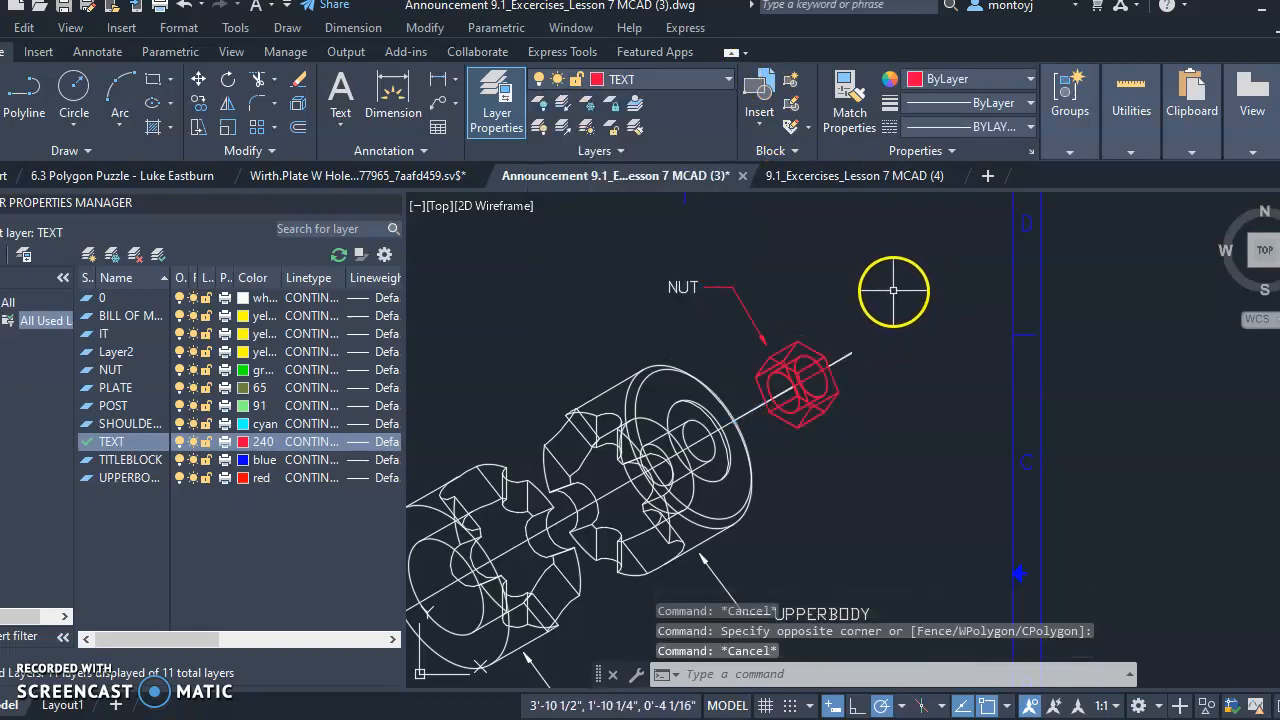
Step: Assign the nut and its leader to the NUT layer and run Copy on them with the default displacement
left_click(865, 445)
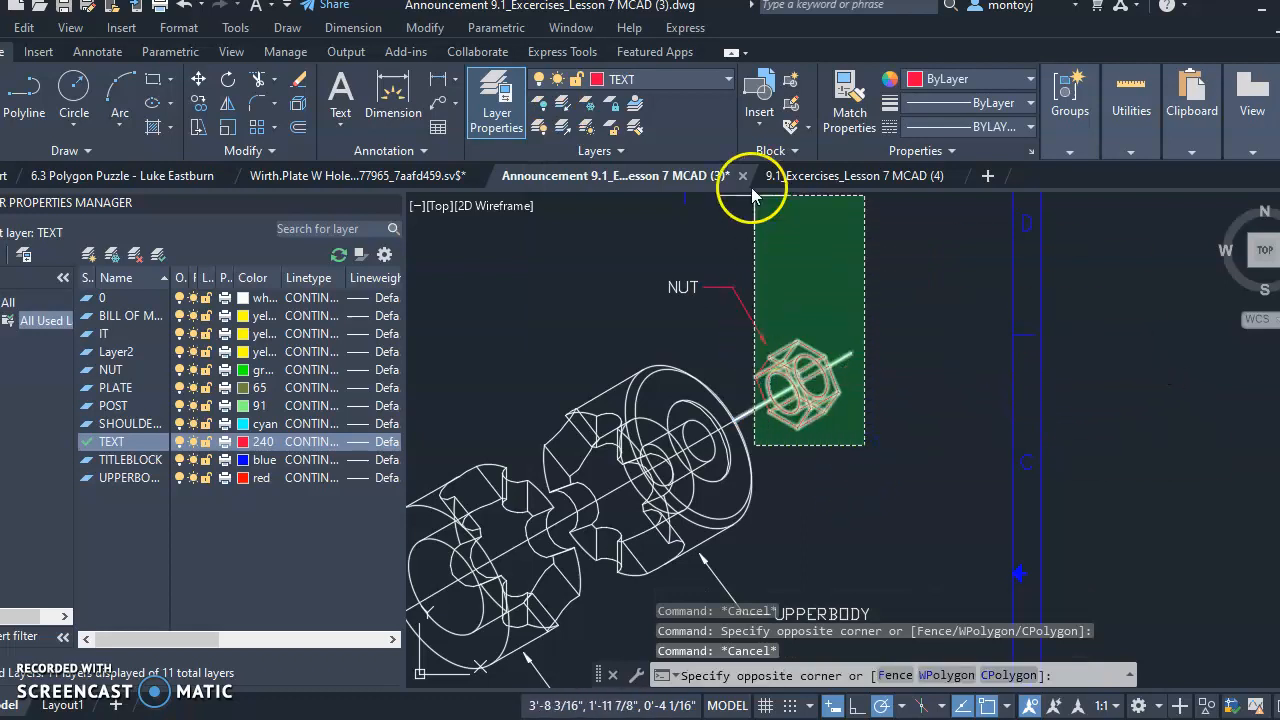
left_click(770, 282)
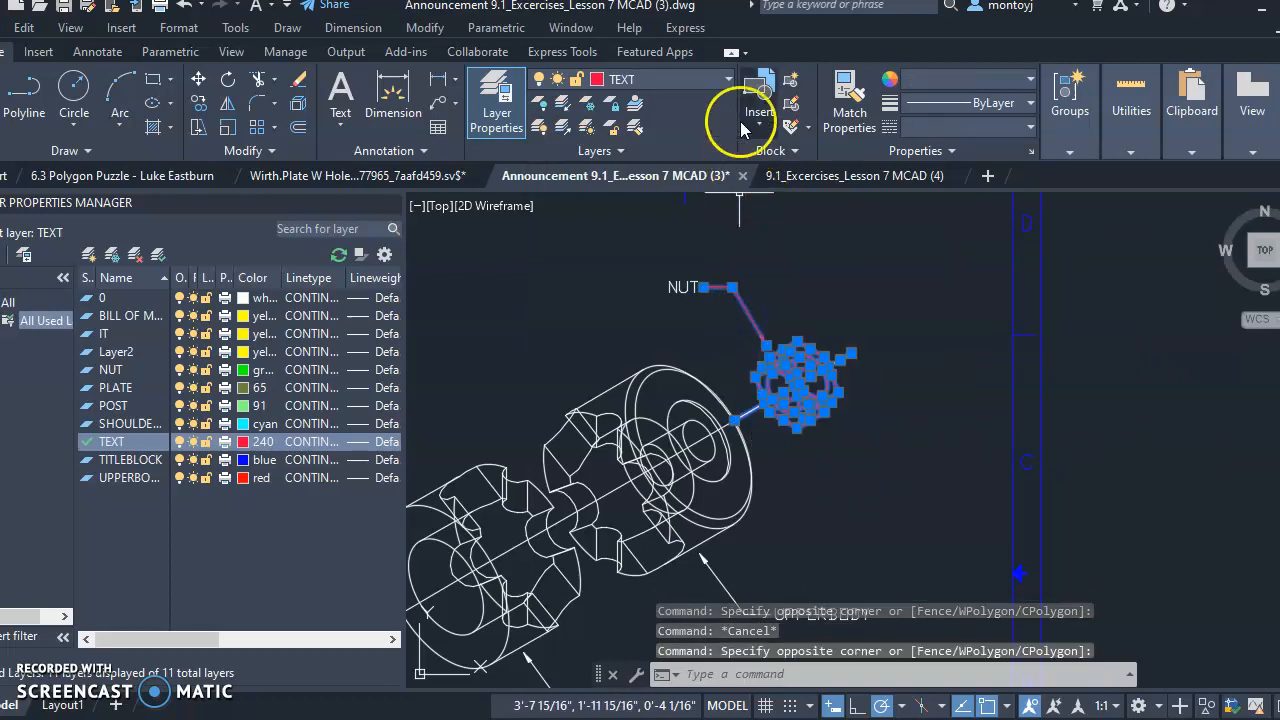
left_click(726, 80)
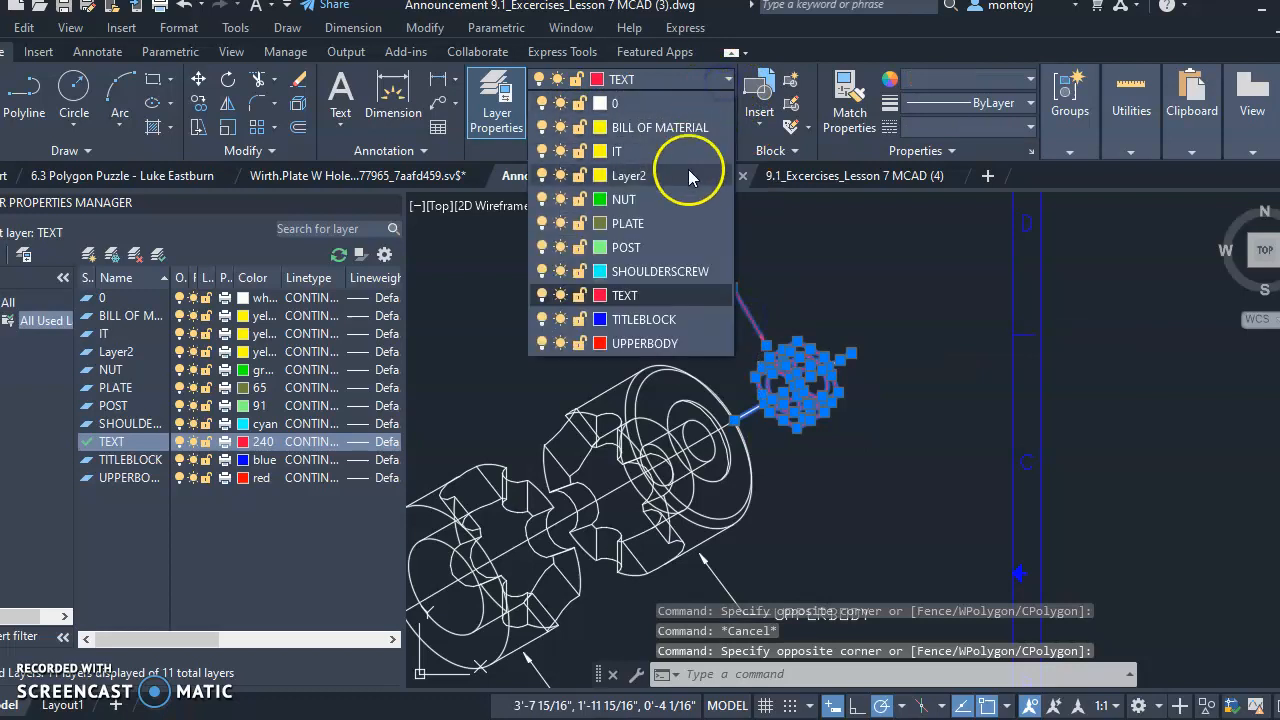
left_click(685, 196)
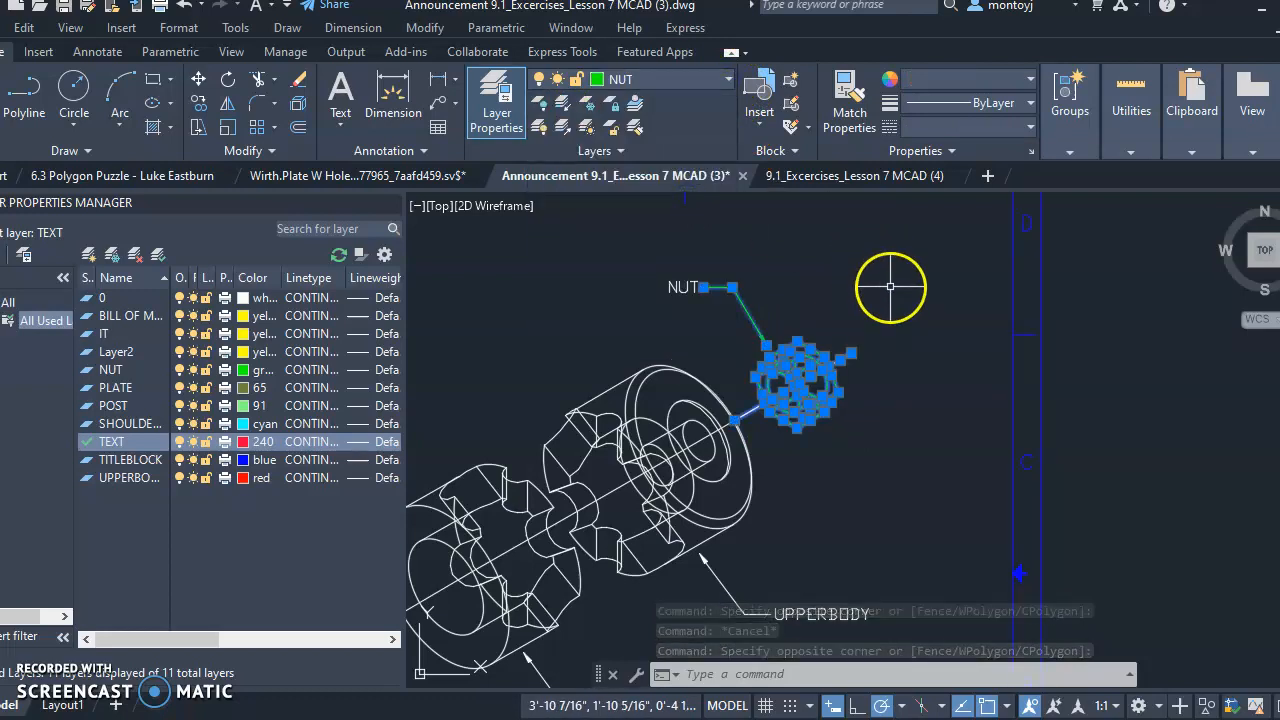
type("co")
key("Return")
key("Return")
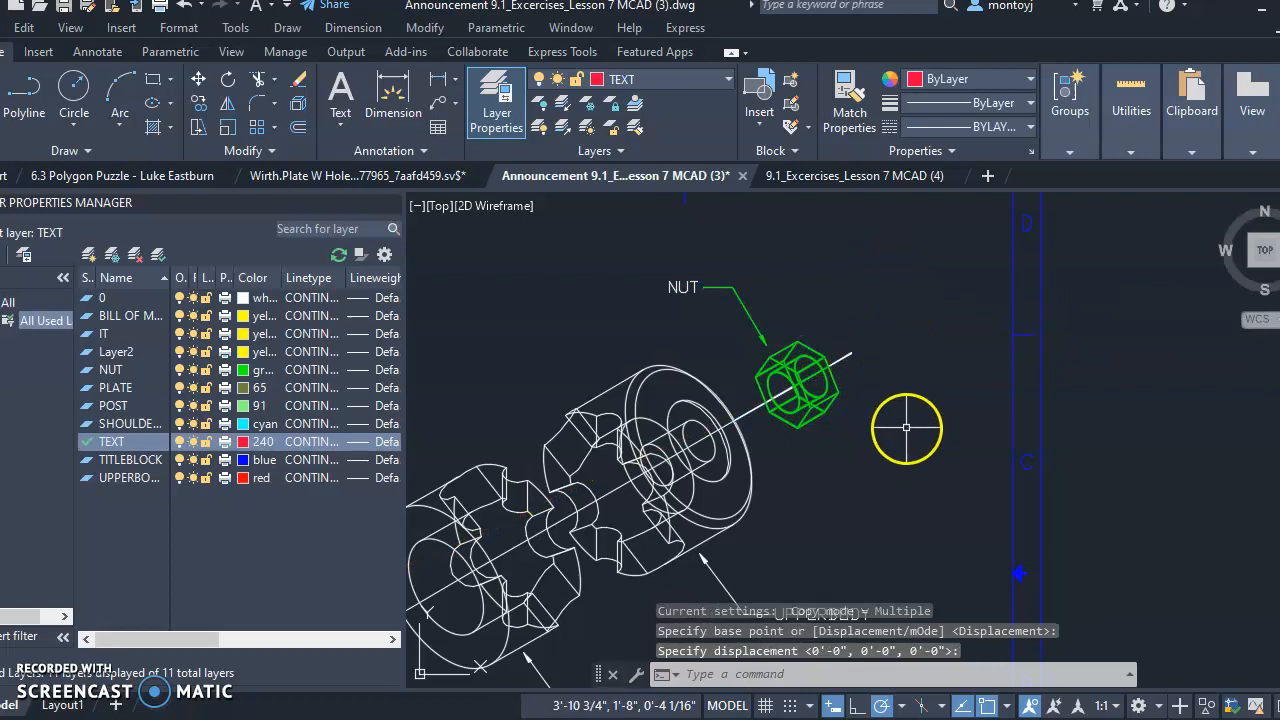
Step: Select all the upper body geometry together with its leader and assign it to the UPPERBODY layer
scroll(849, 500, "down", 2)
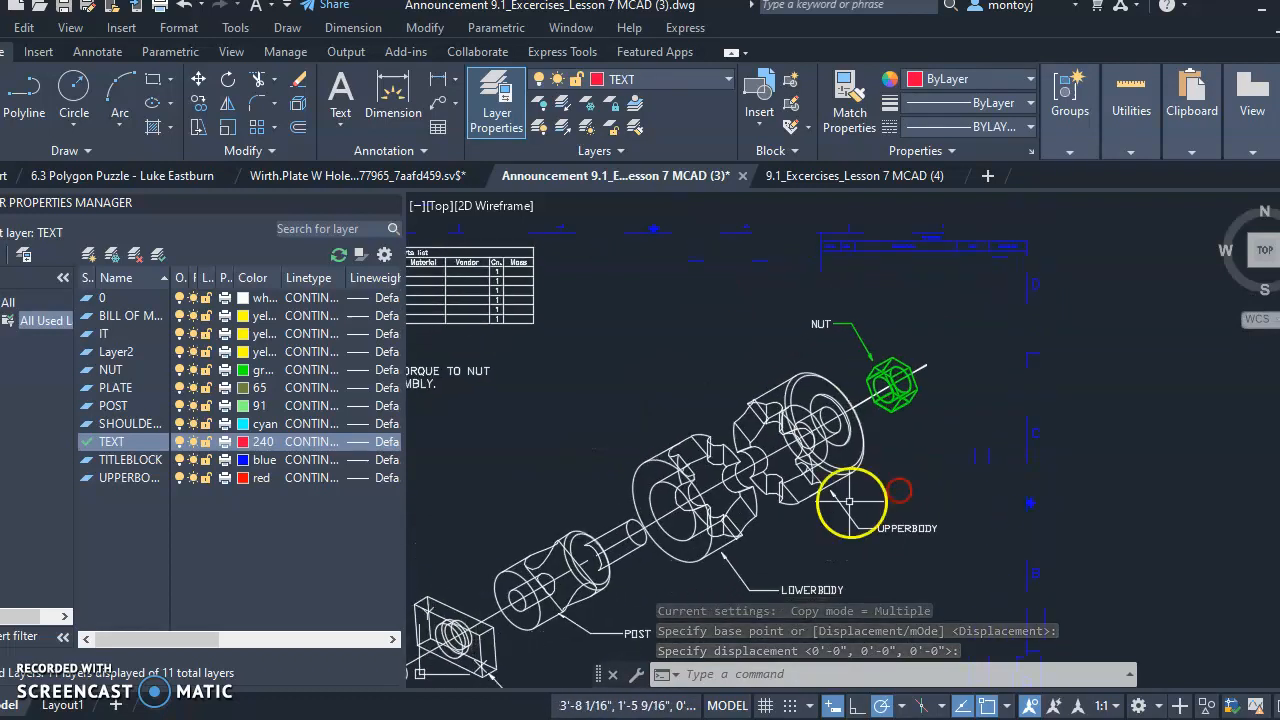
scroll(849, 501, "up", 2)
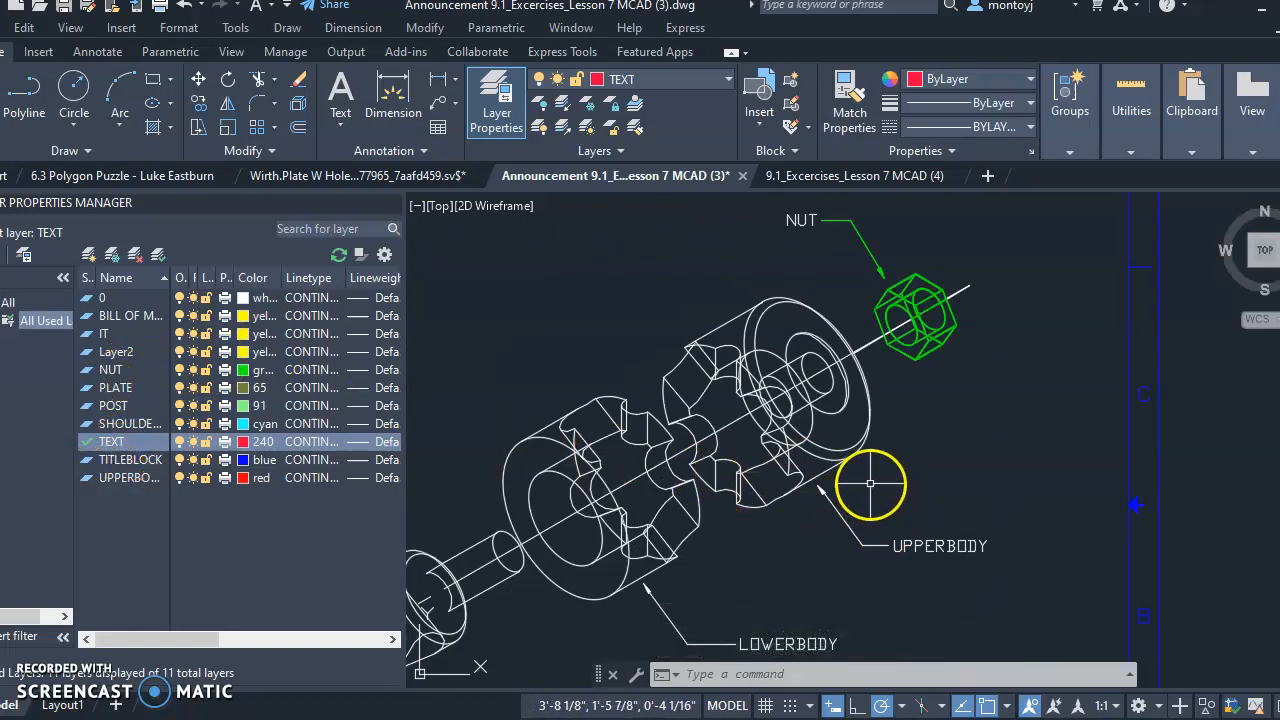
left_click(815, 428)
left_click(870, 458)
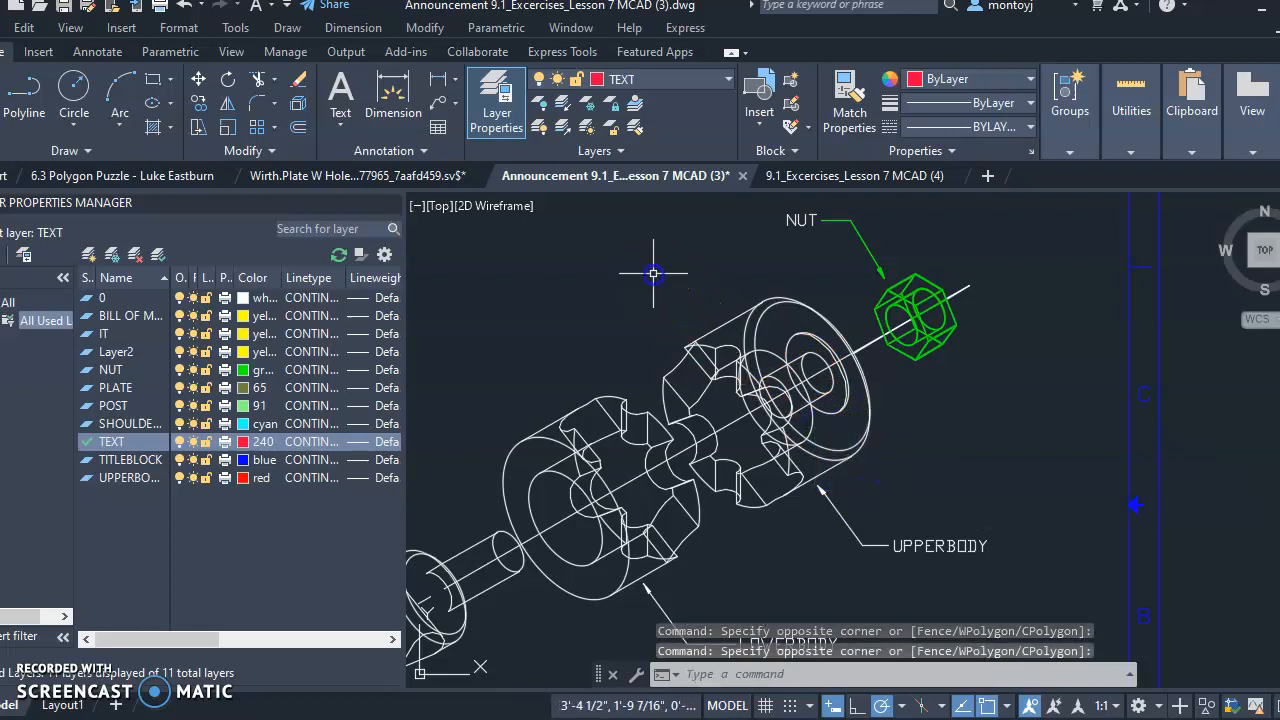
left_click(715, 377)
left_click(649, 270)
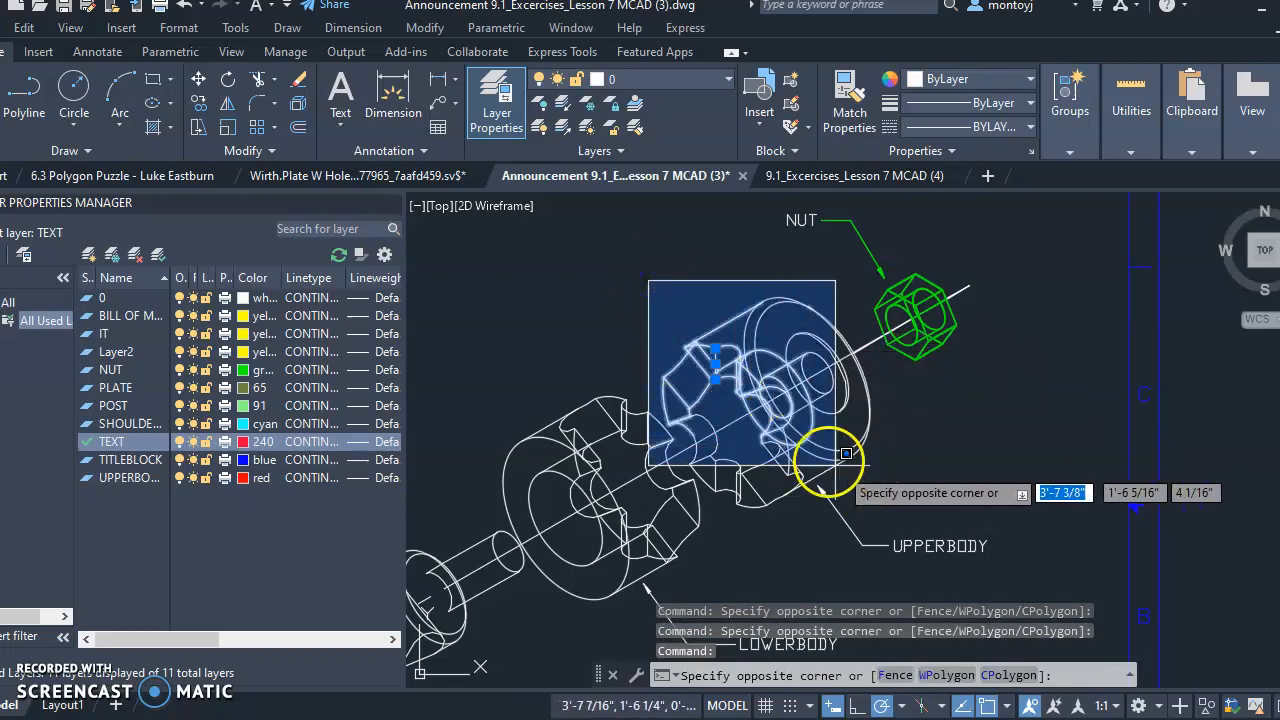
left_click(875, 488)
left_click(880, 490)
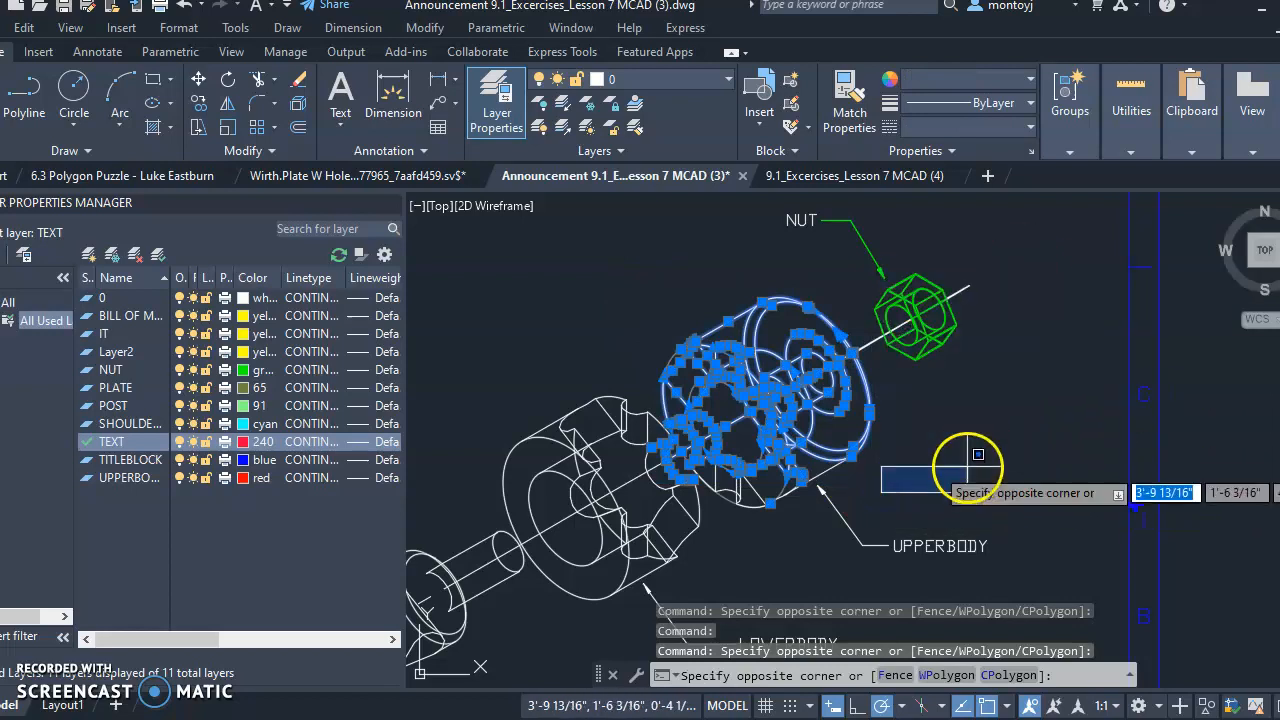
left_click(750, 455)
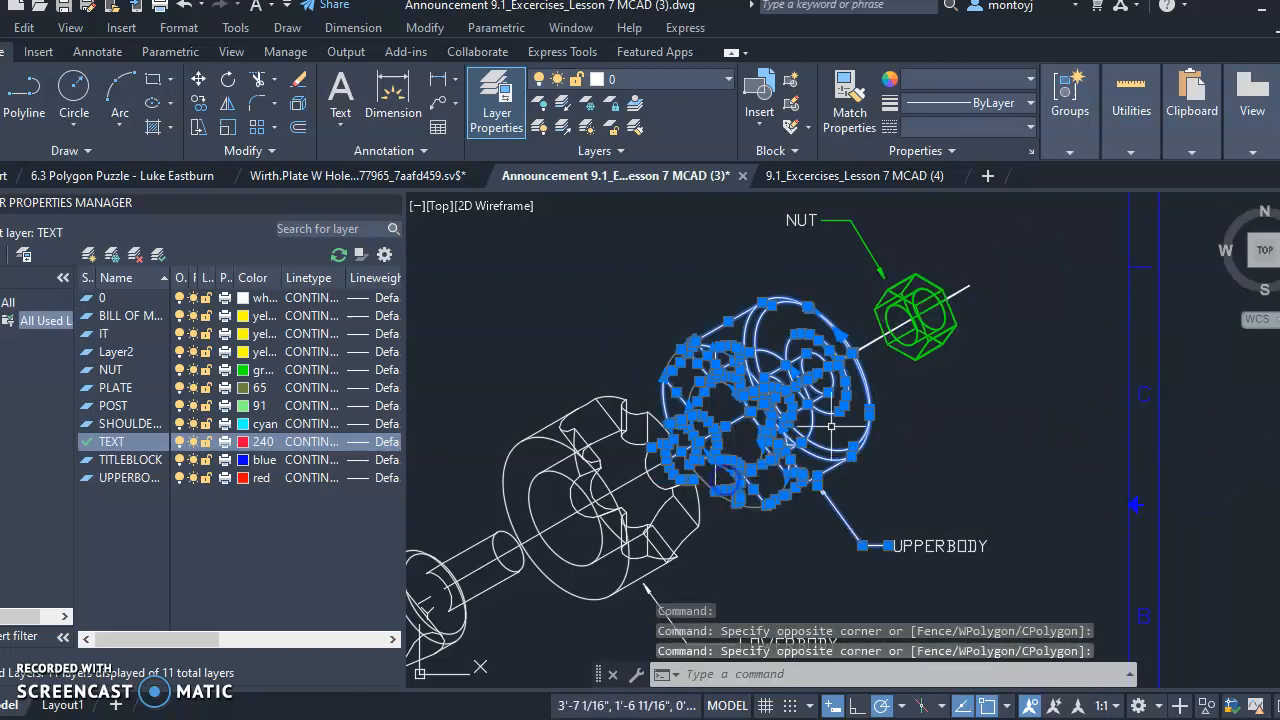
left_click(726, 81)
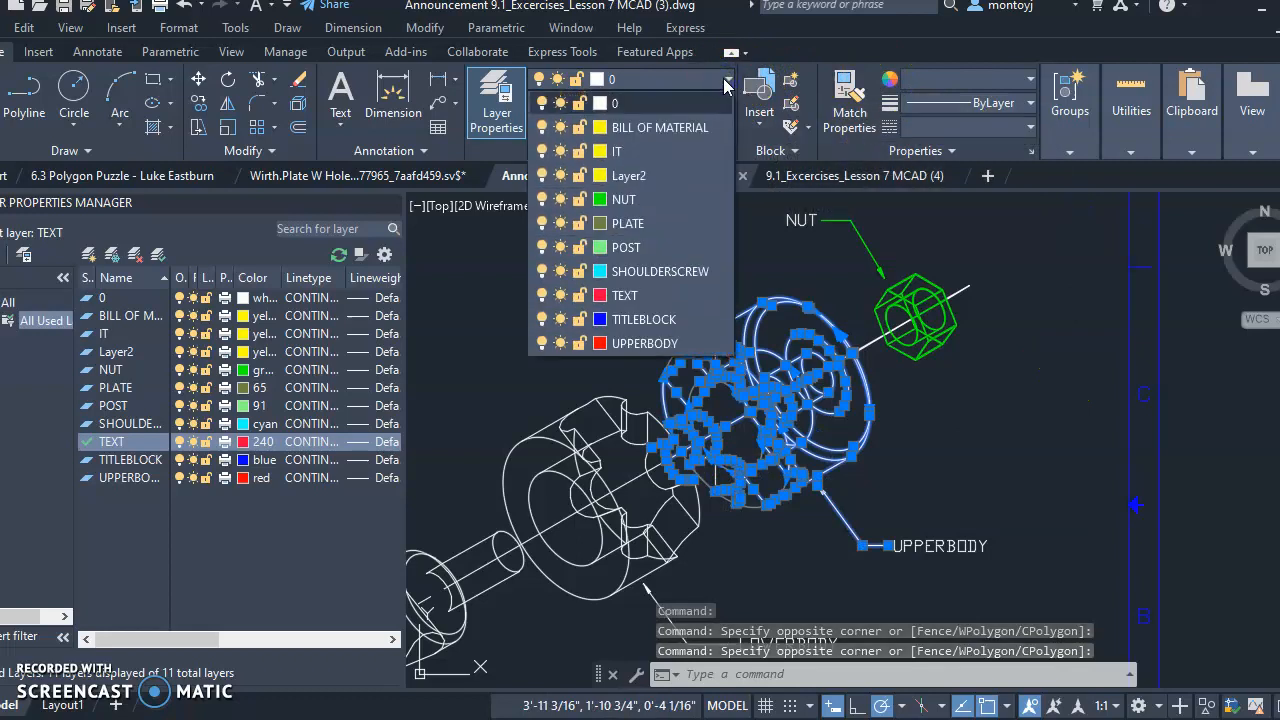
left_click(695, 343)
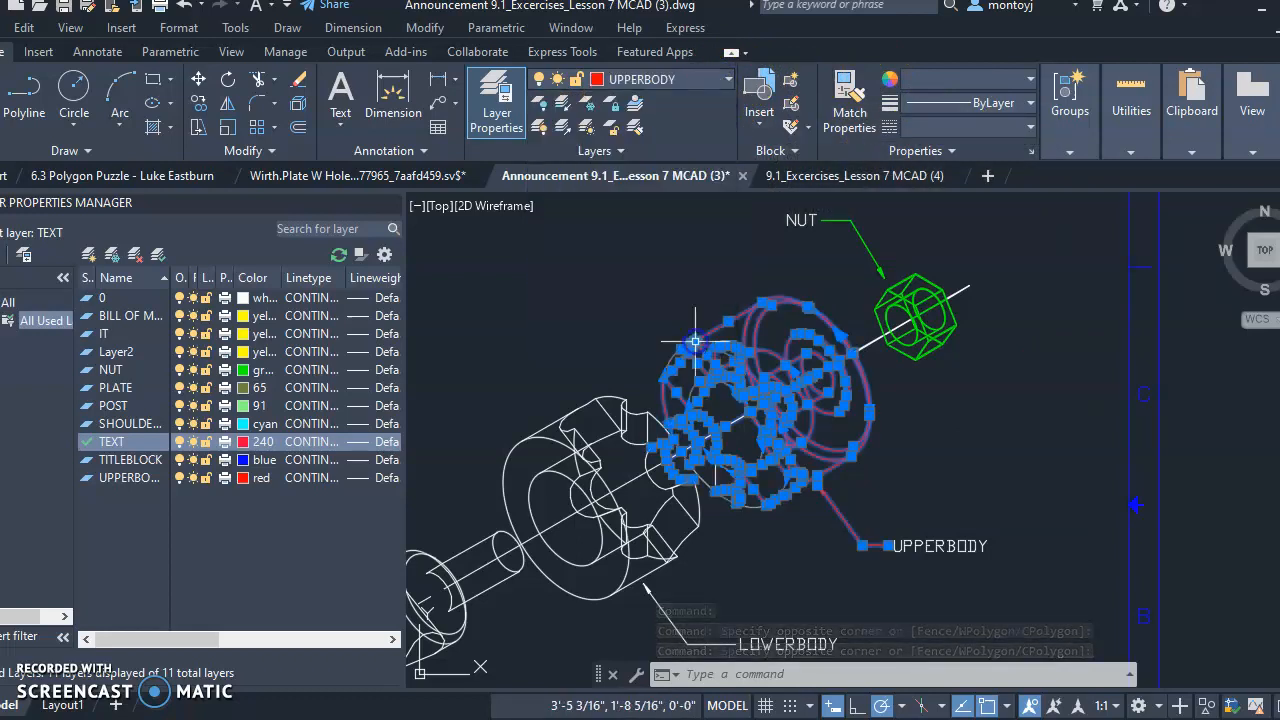
Step: Select the leftover white edges around the upper body's lower notch and assign them to the UPPERBODY layer
key("Escape")
scroll(752, 536, "up", 2)
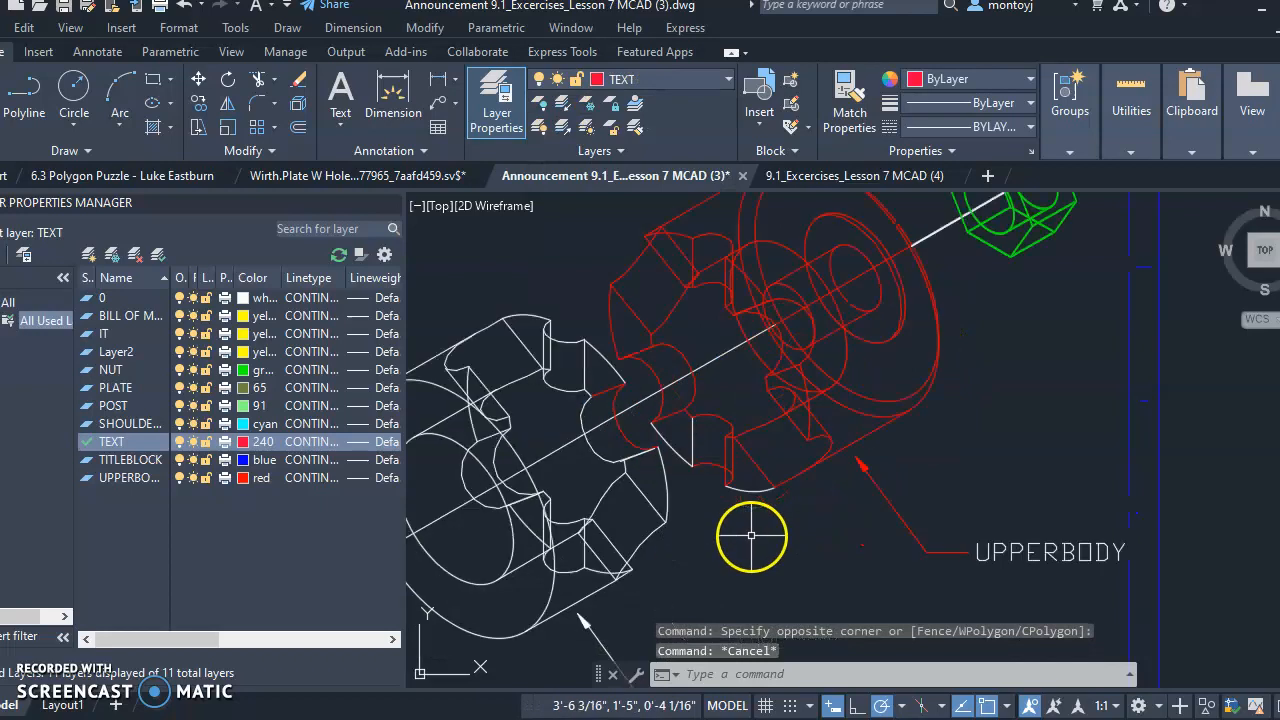
left_click(740, 522)
left_click(675, 425)
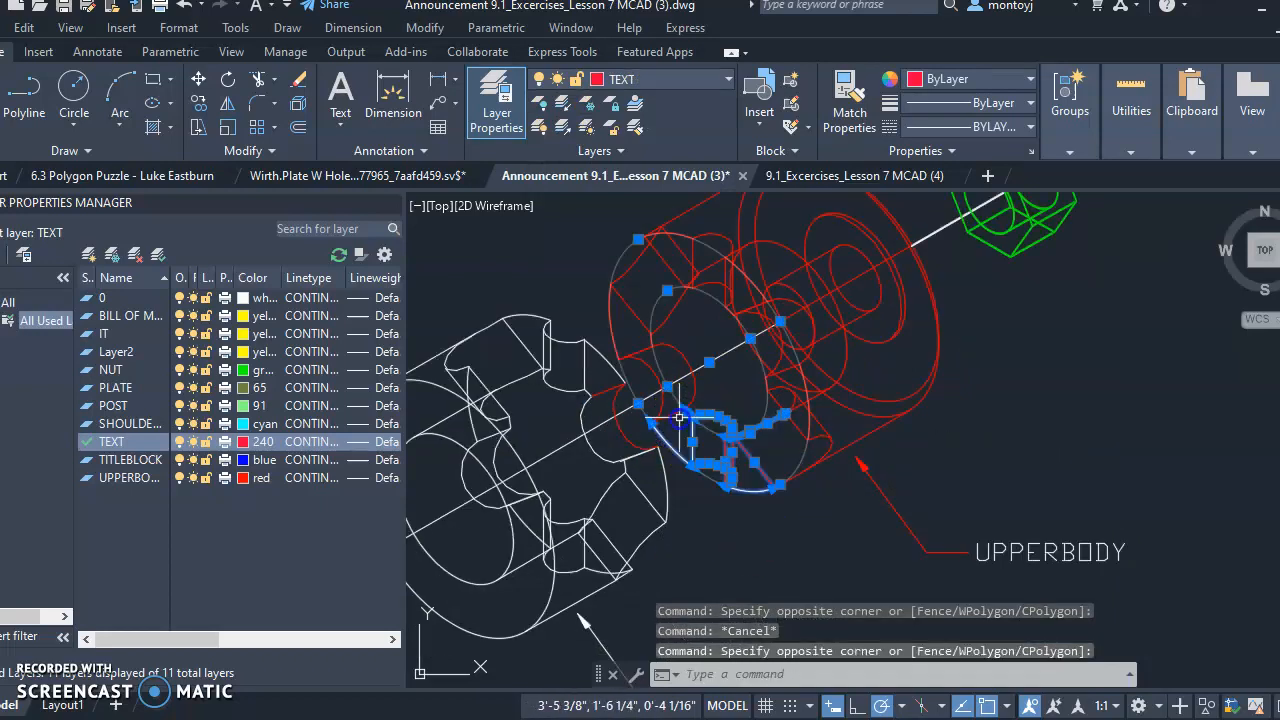
left_click(718, 80)
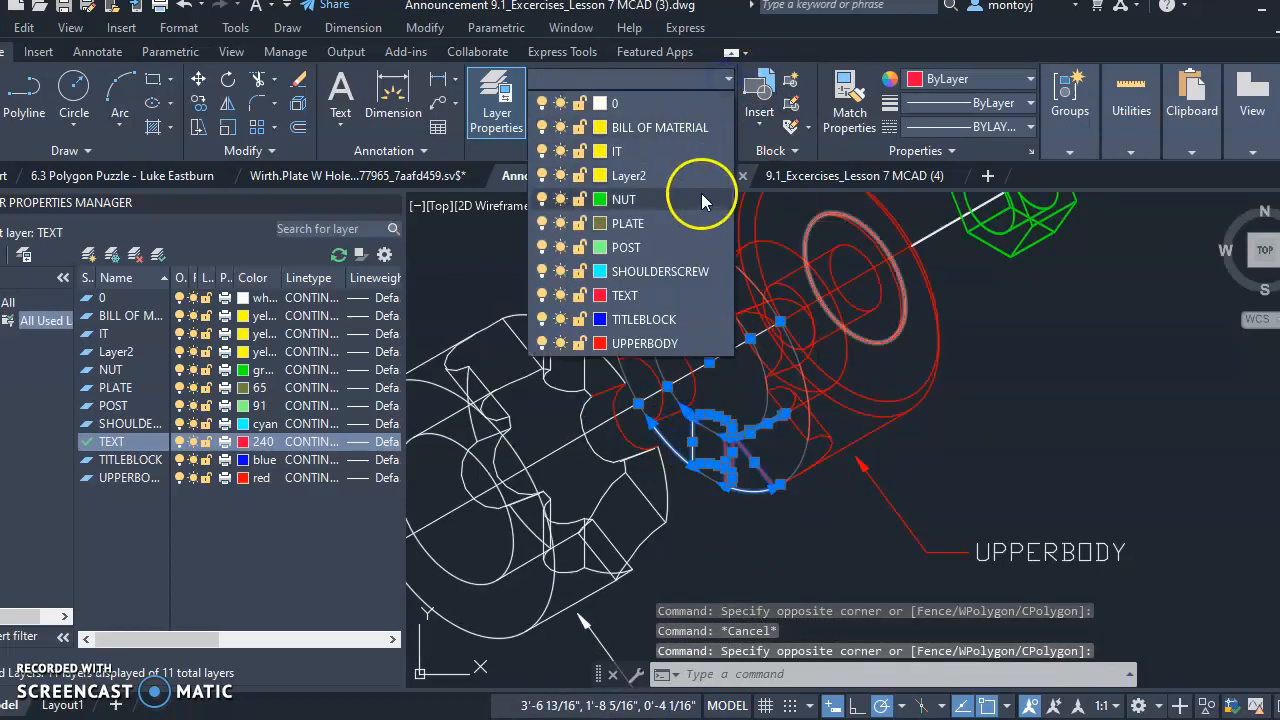
left_click(694, 344)
key("Escape")
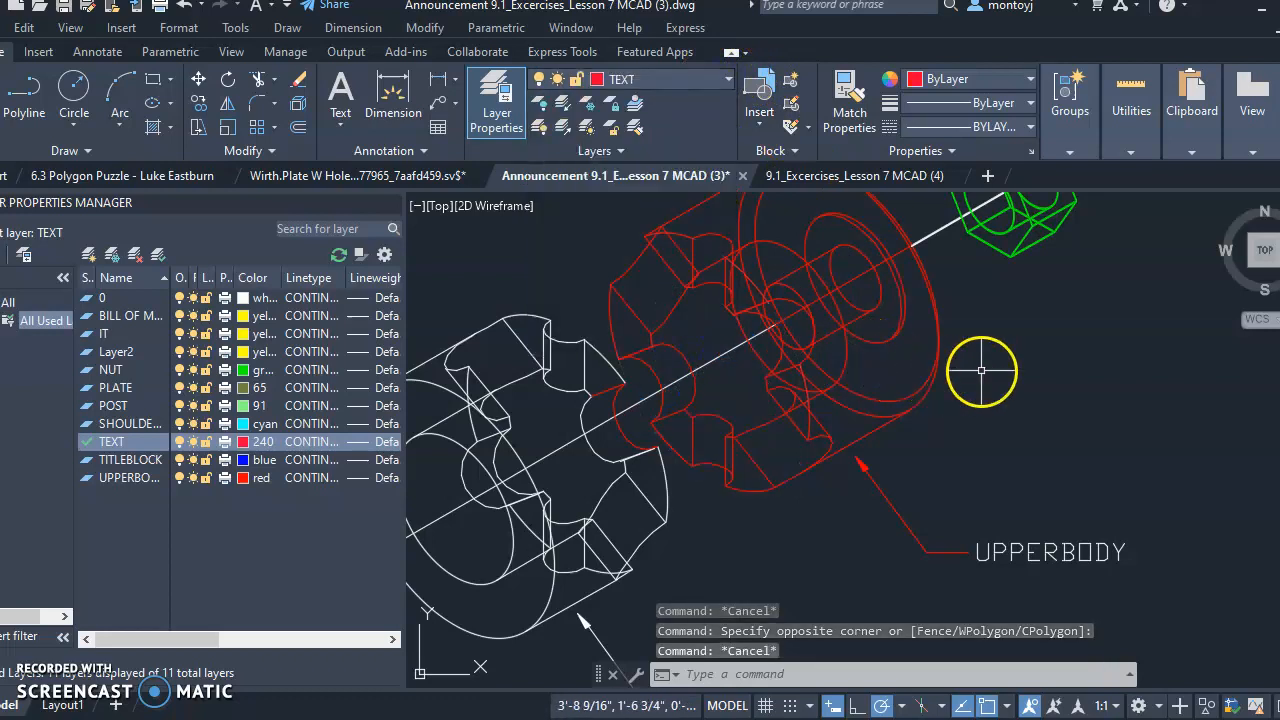
Step: Select the lower body geometry together with its leader and assign it to Layer2
scroll(980, 370, "down", 2)
middle_click_drag(853, 509, 859, 509)
scroll(895, 420, "up", 5)
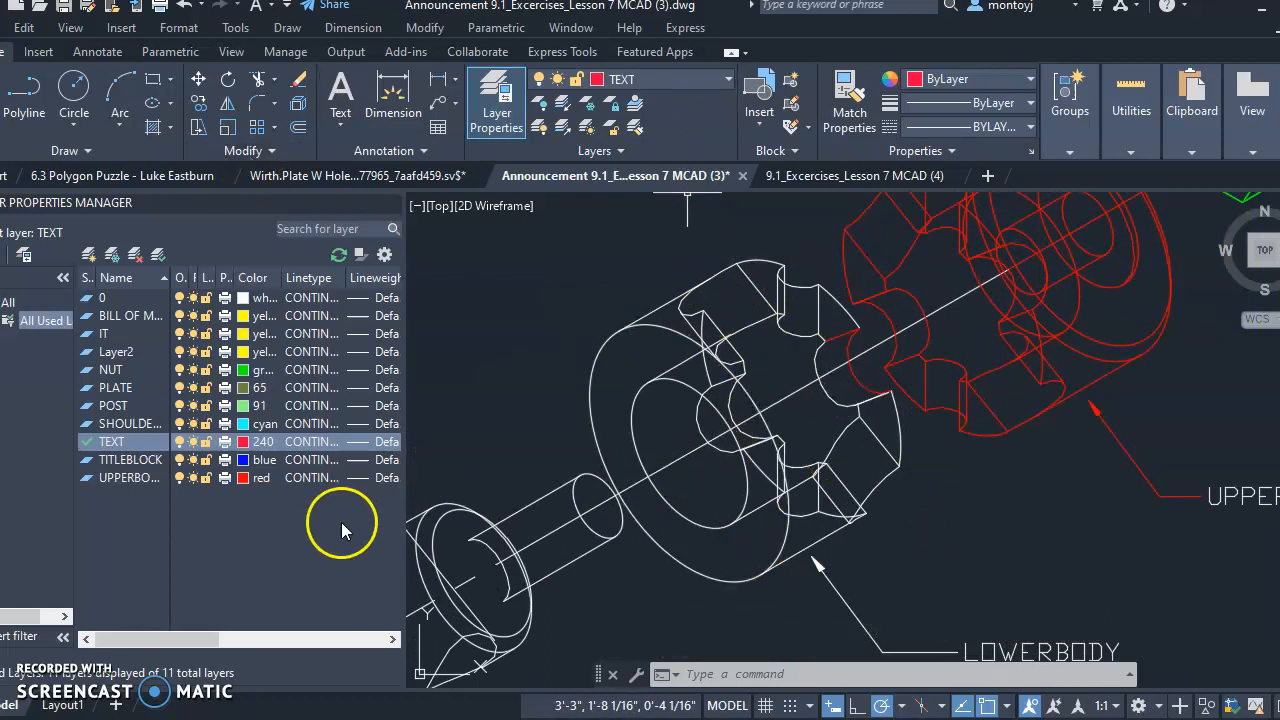
left_click(858, 560)
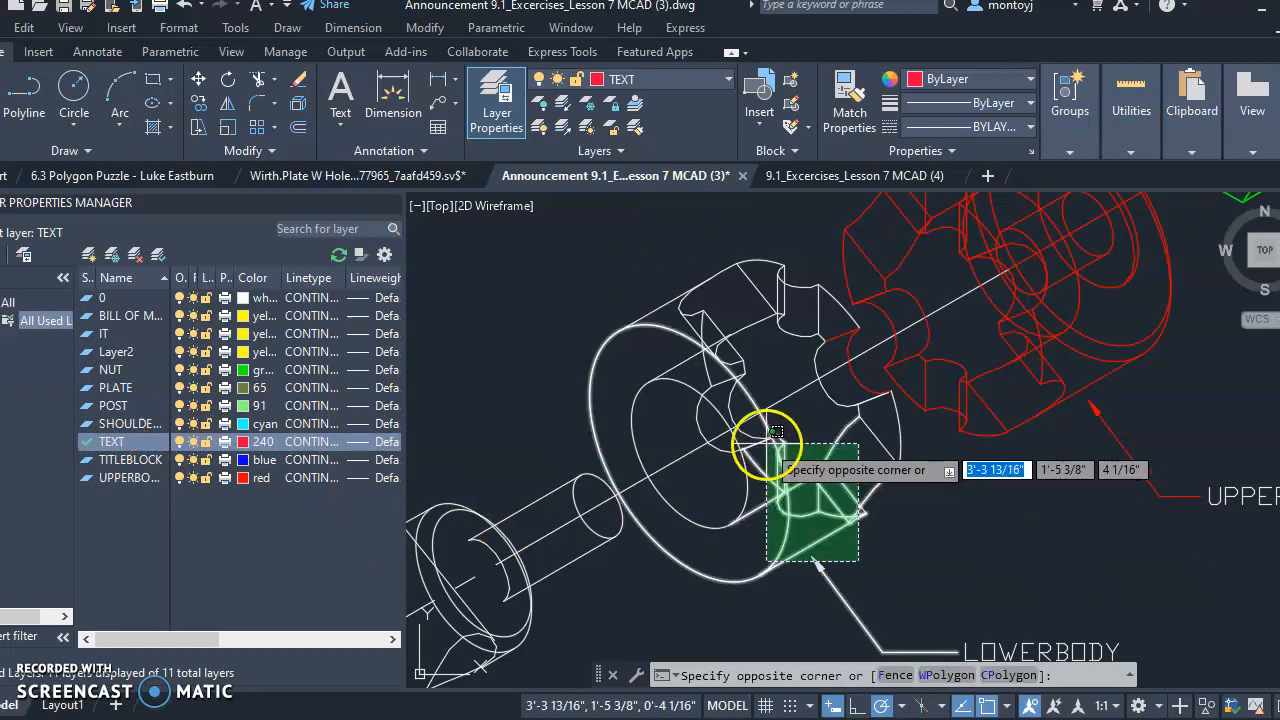
left_click(649, 310)
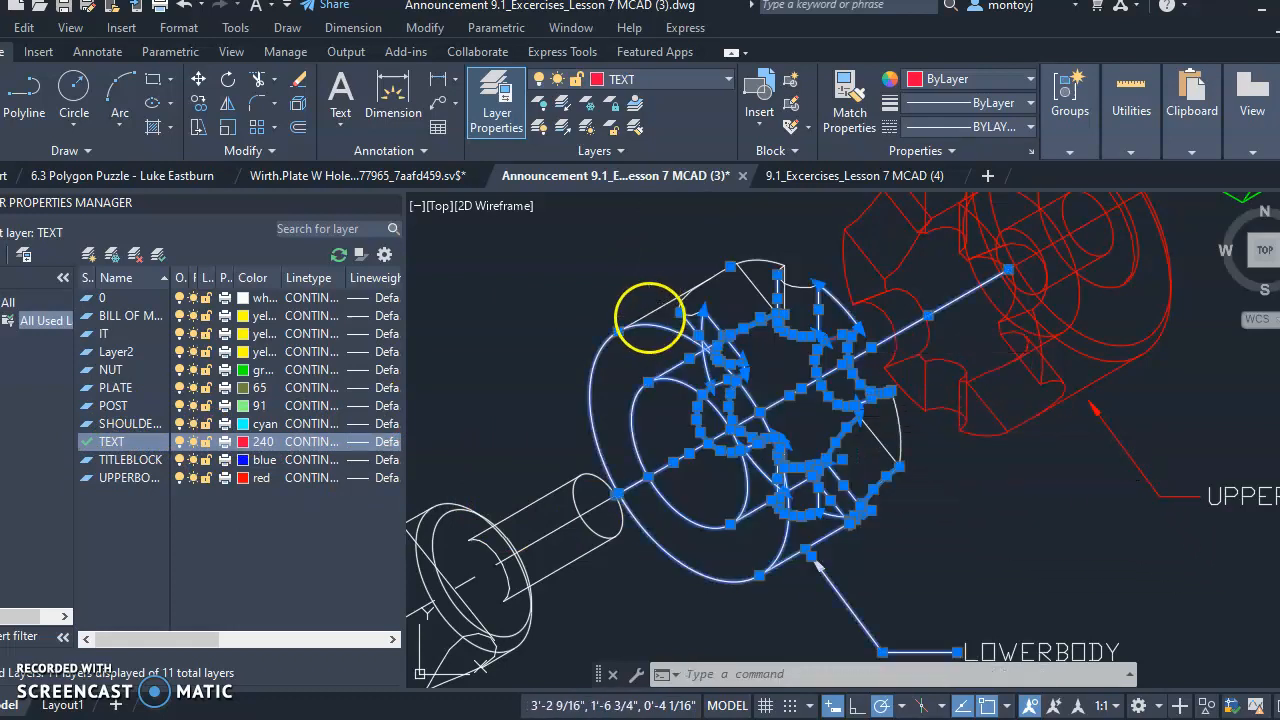
left_click(729, 82)
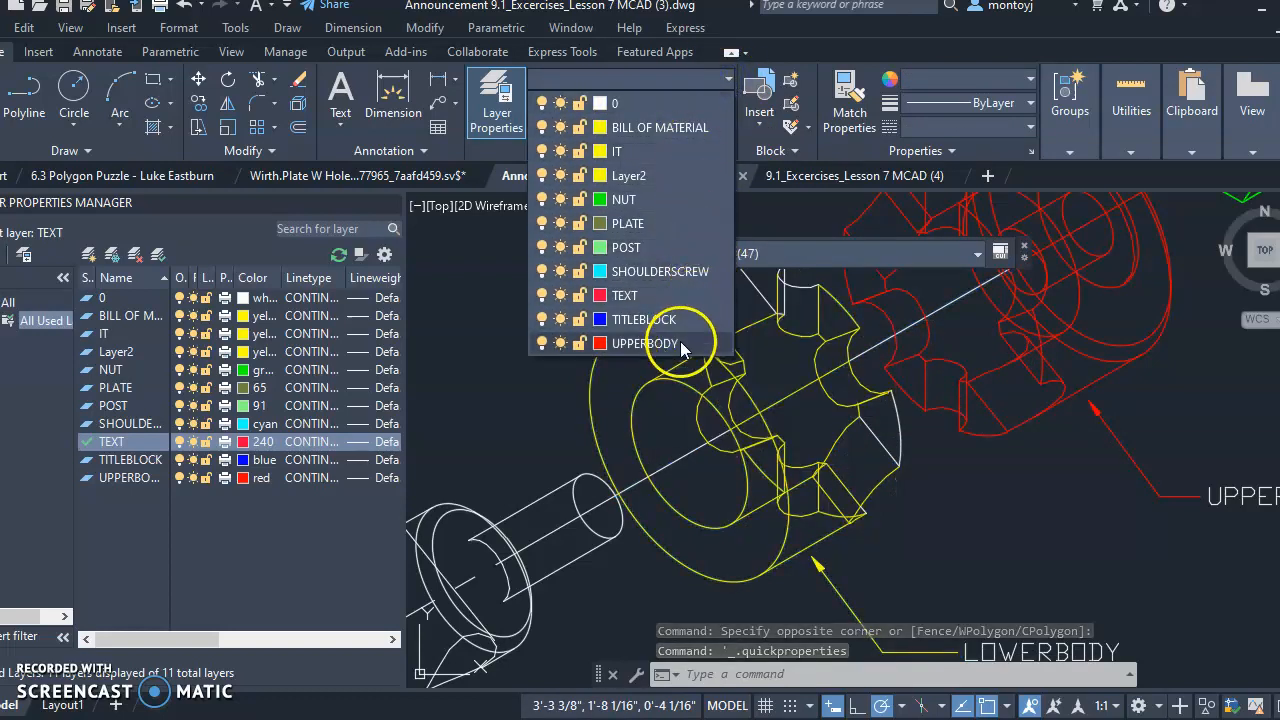
left_click(664, 175)
key("Escape")
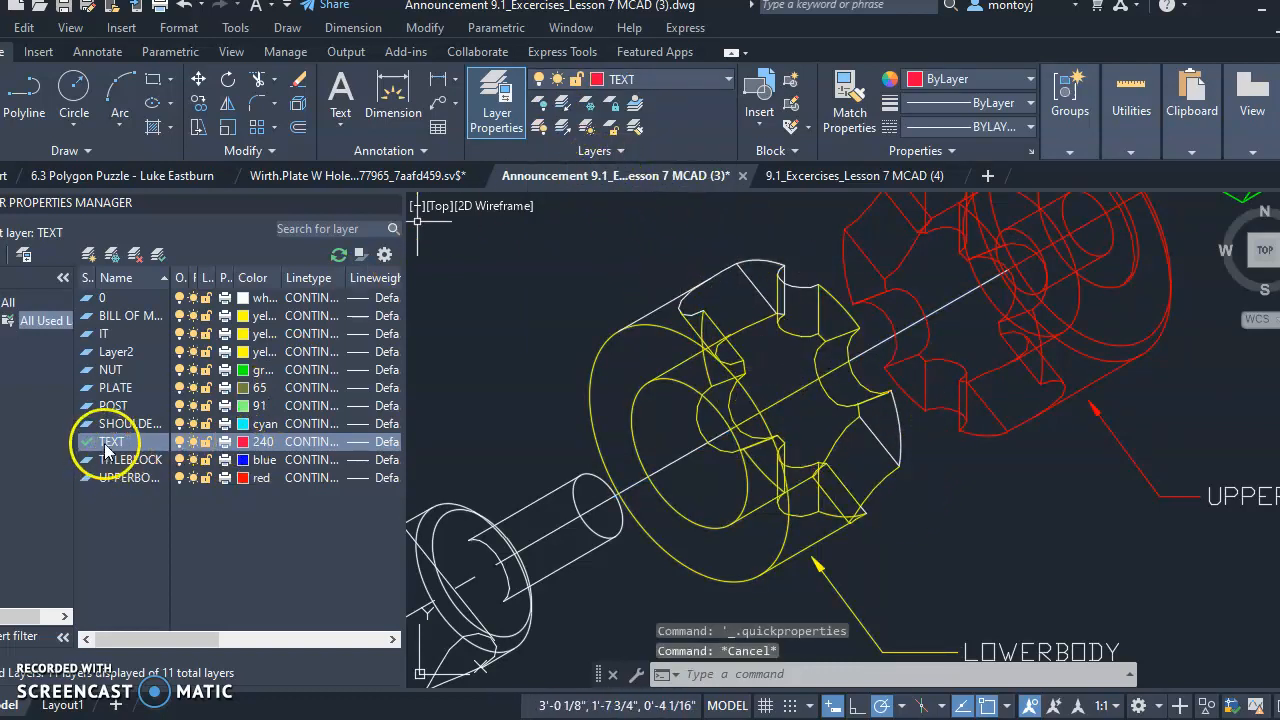
Step: Select the remaining white edges along the upper side of the lower body and assign them to Layer2
left_click(726, 355)
key("Escape")
left_click(800, 407)
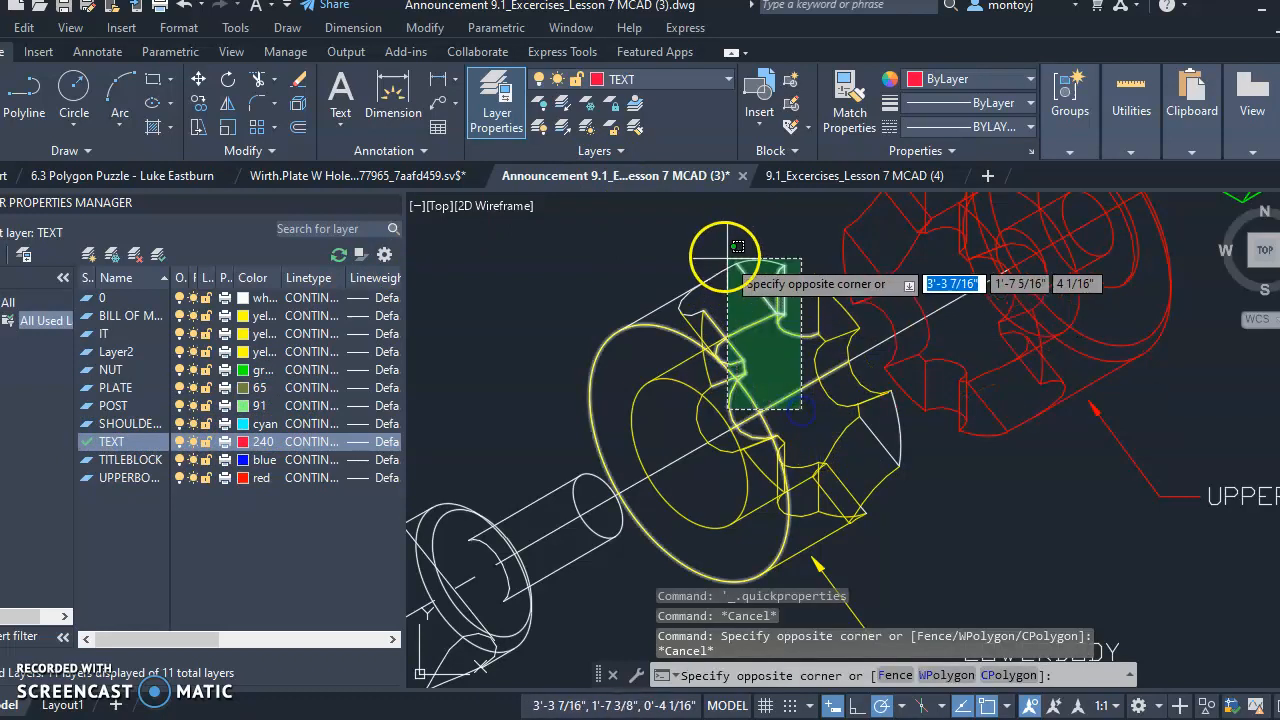
left_click(655, 252)
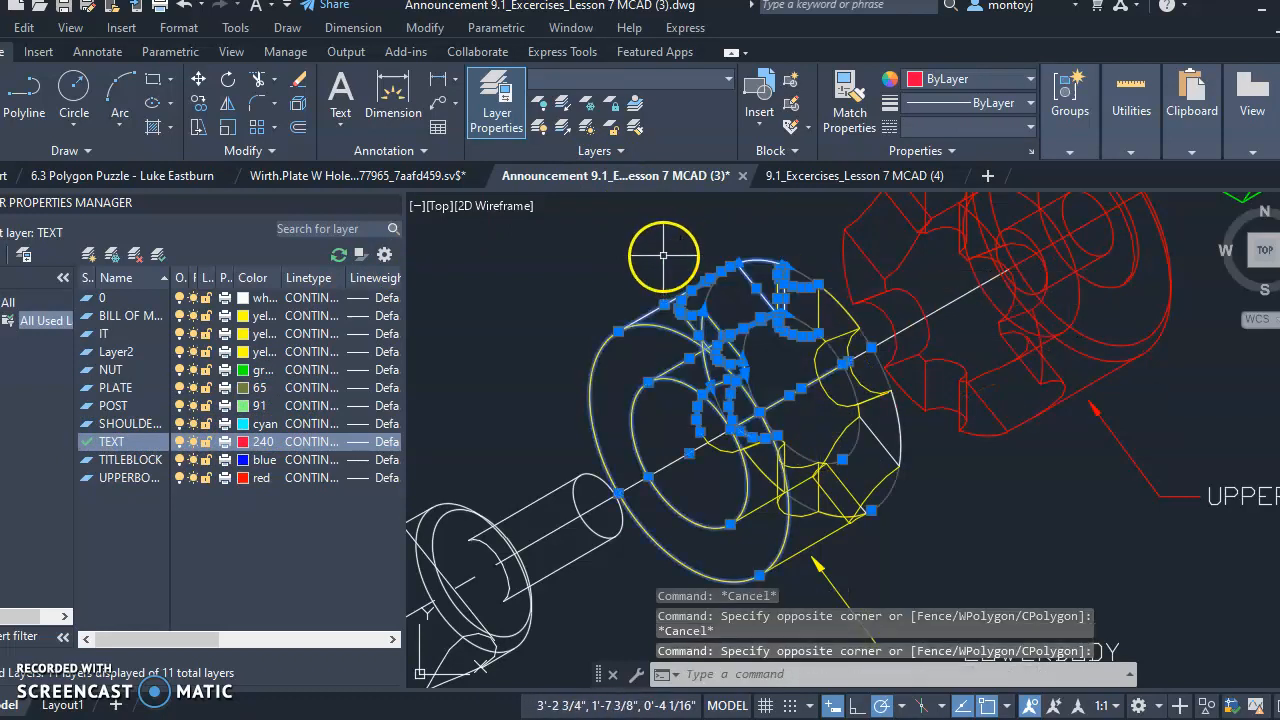
left_click(718, 81)
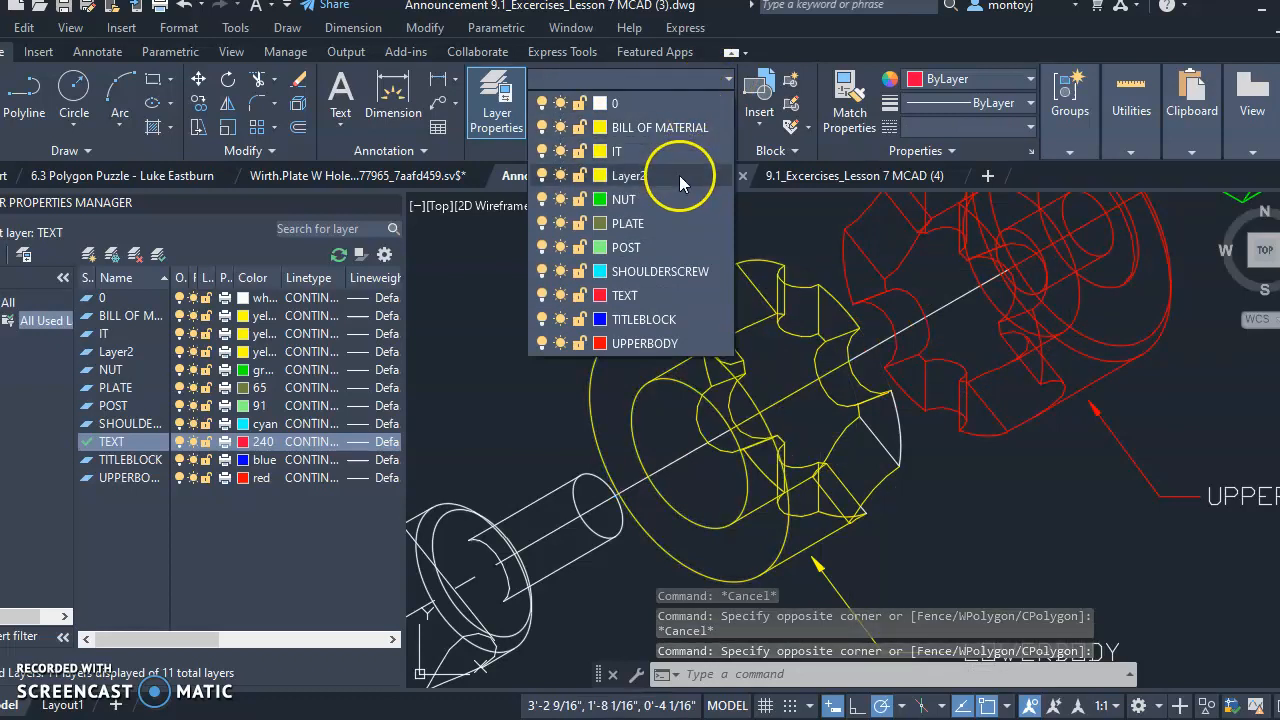
left_click(679, 175)
key("Escape")
mouse_move(615, 175)
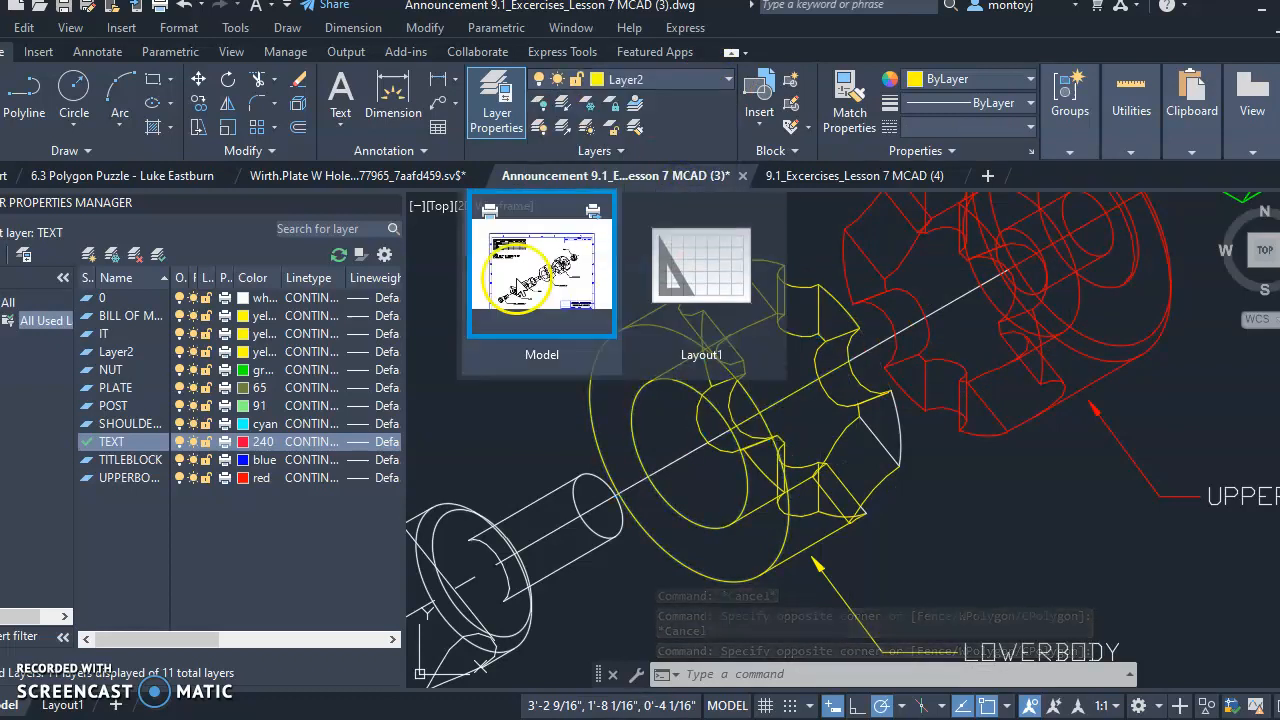
Step: Rename Layer2 to LOWERBODY and make layer 0 the current layer
left_click(137, 355)
double_click(136, 351)
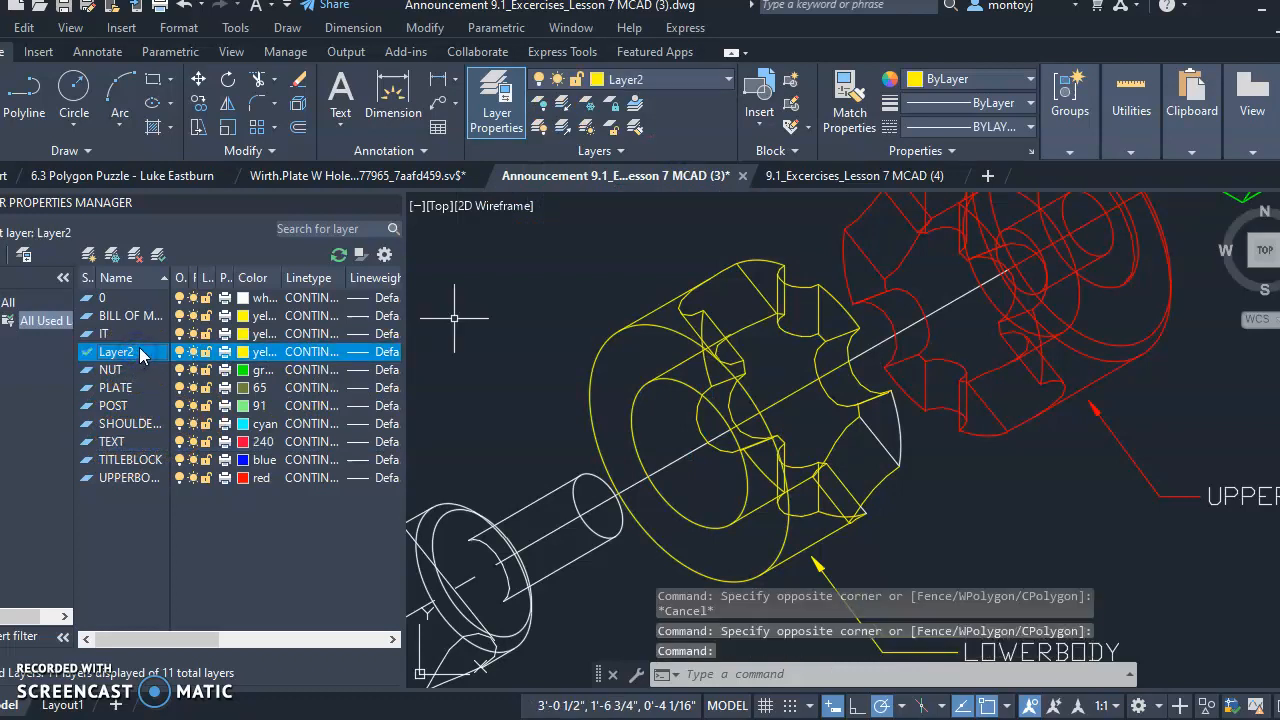
right_click(150, 352)
left_click(120, 352)
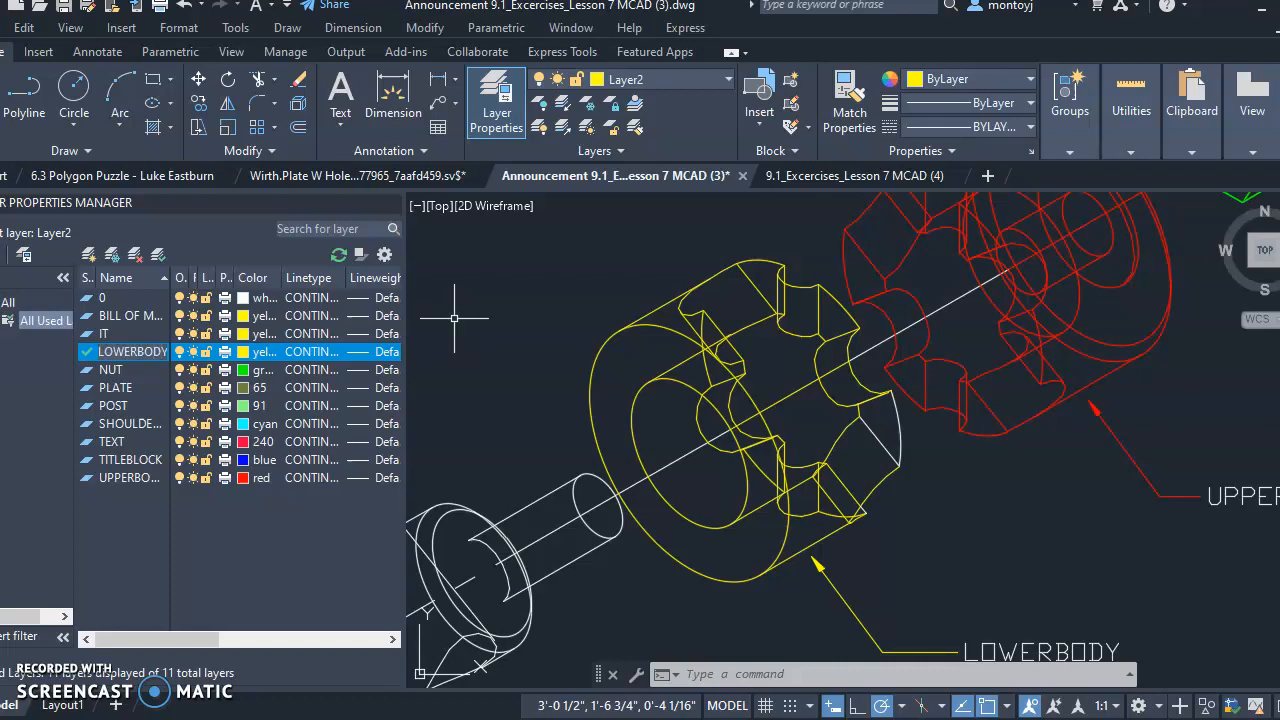
double_click(136, 371)
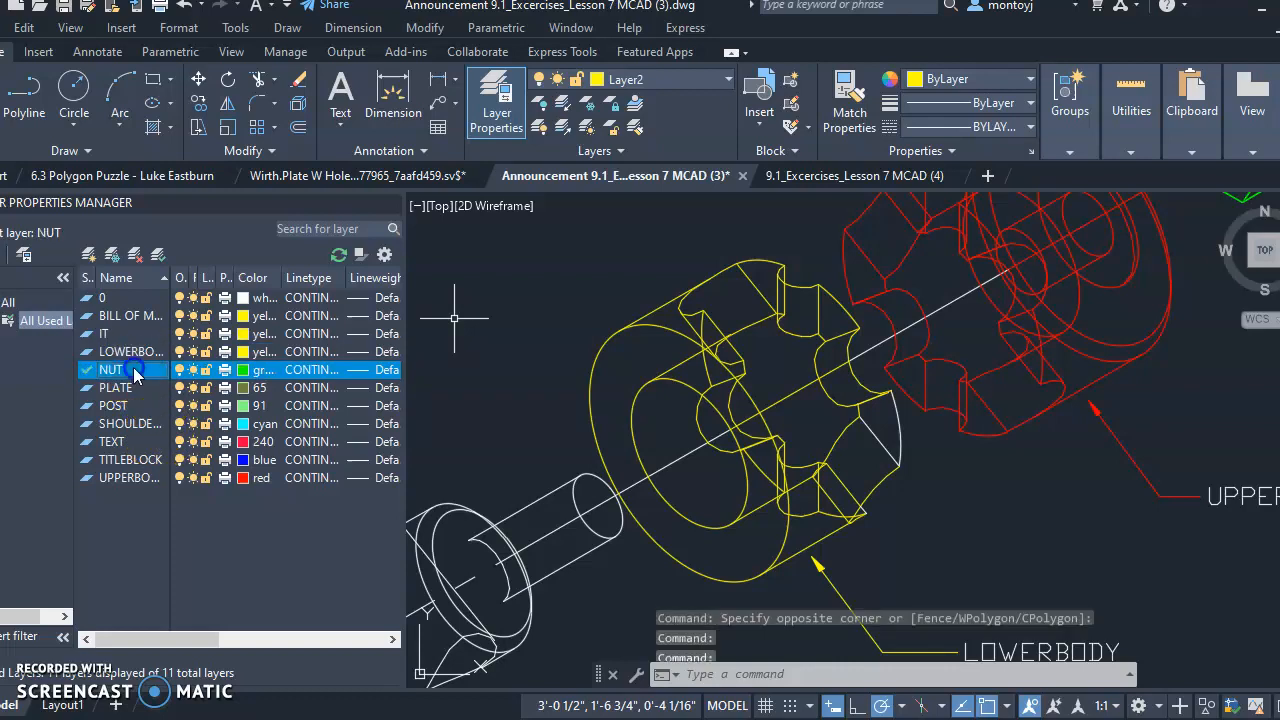
double_click(115, 299)
scroll(843, 468, "down", 1)
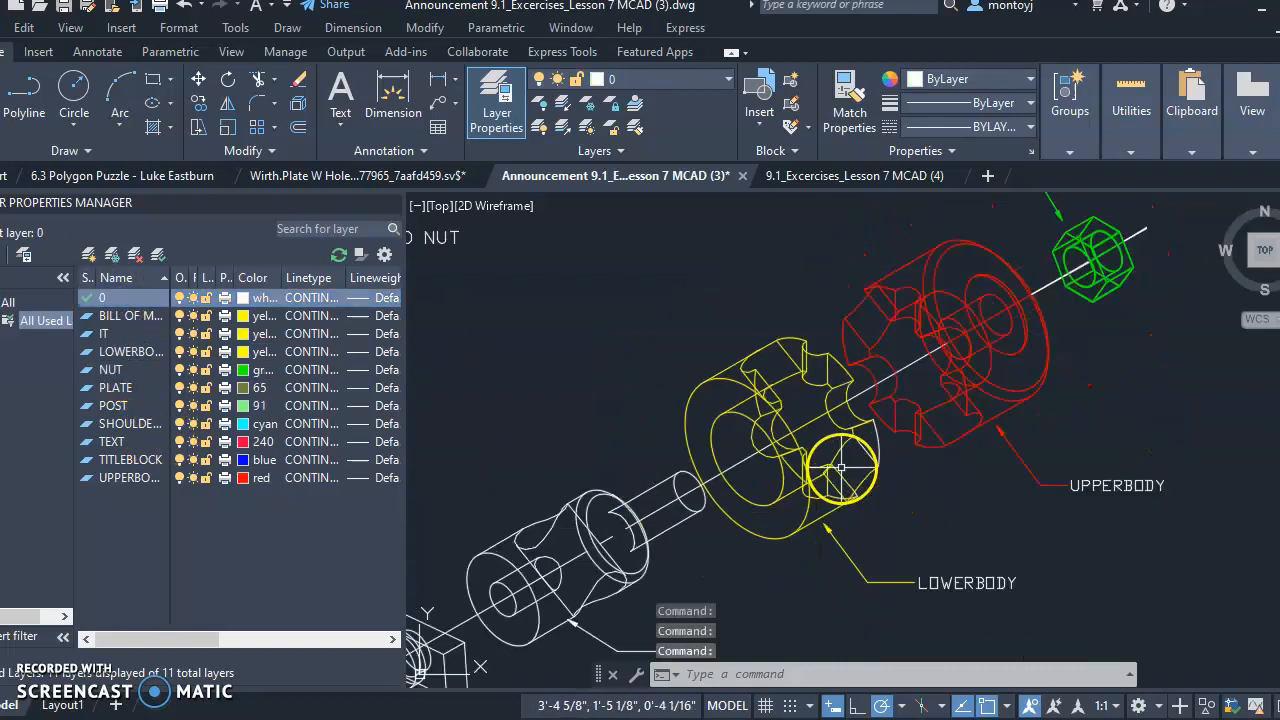
left_click(882, 513)
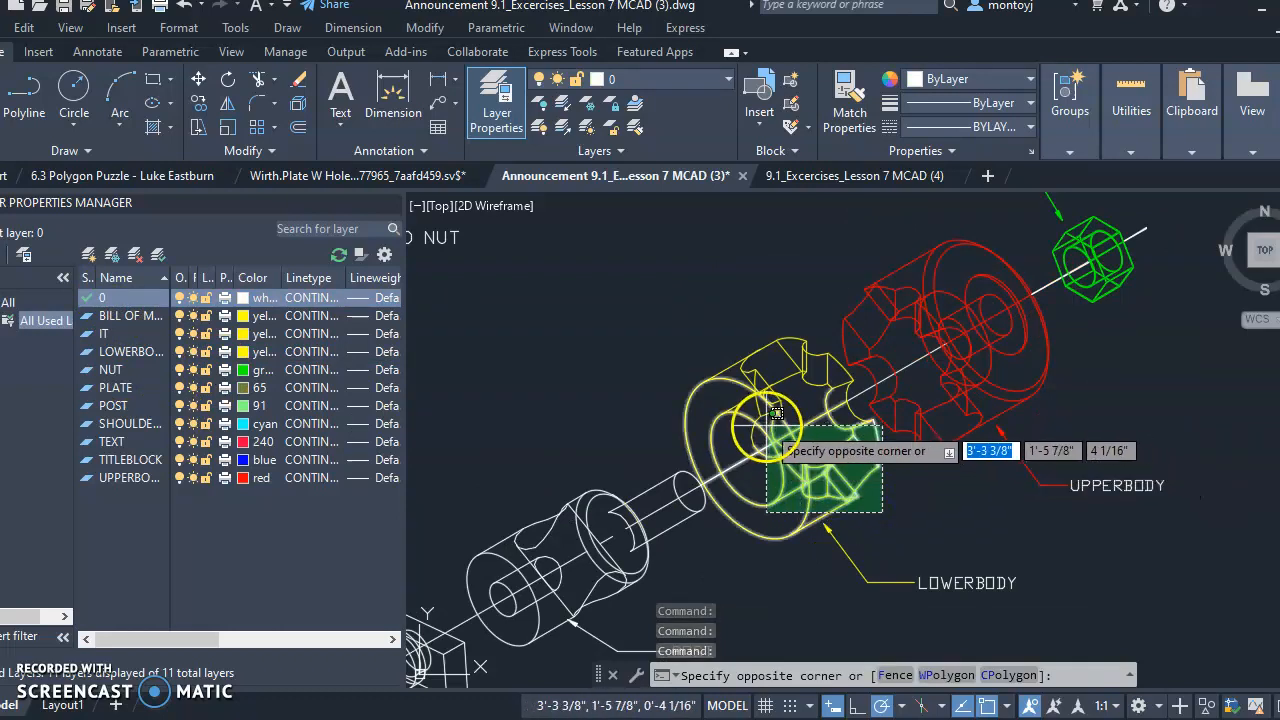
left_click(757, 430)
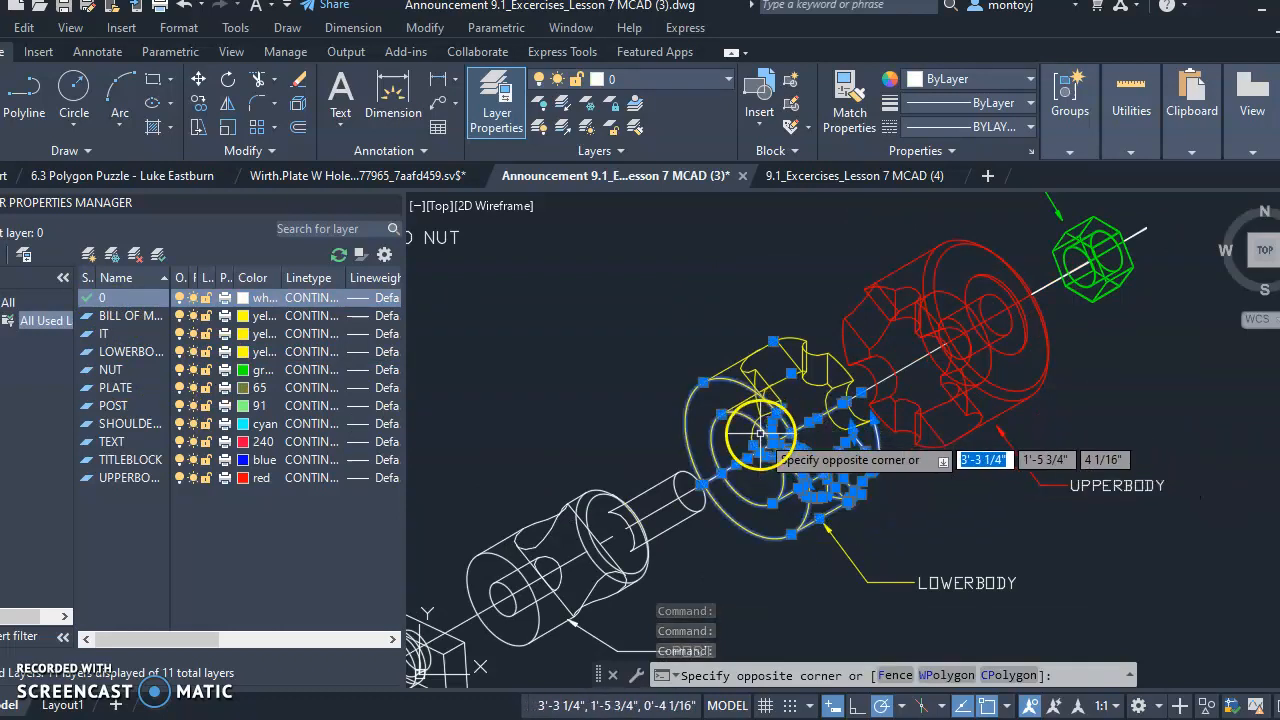
left_click(715, 79)
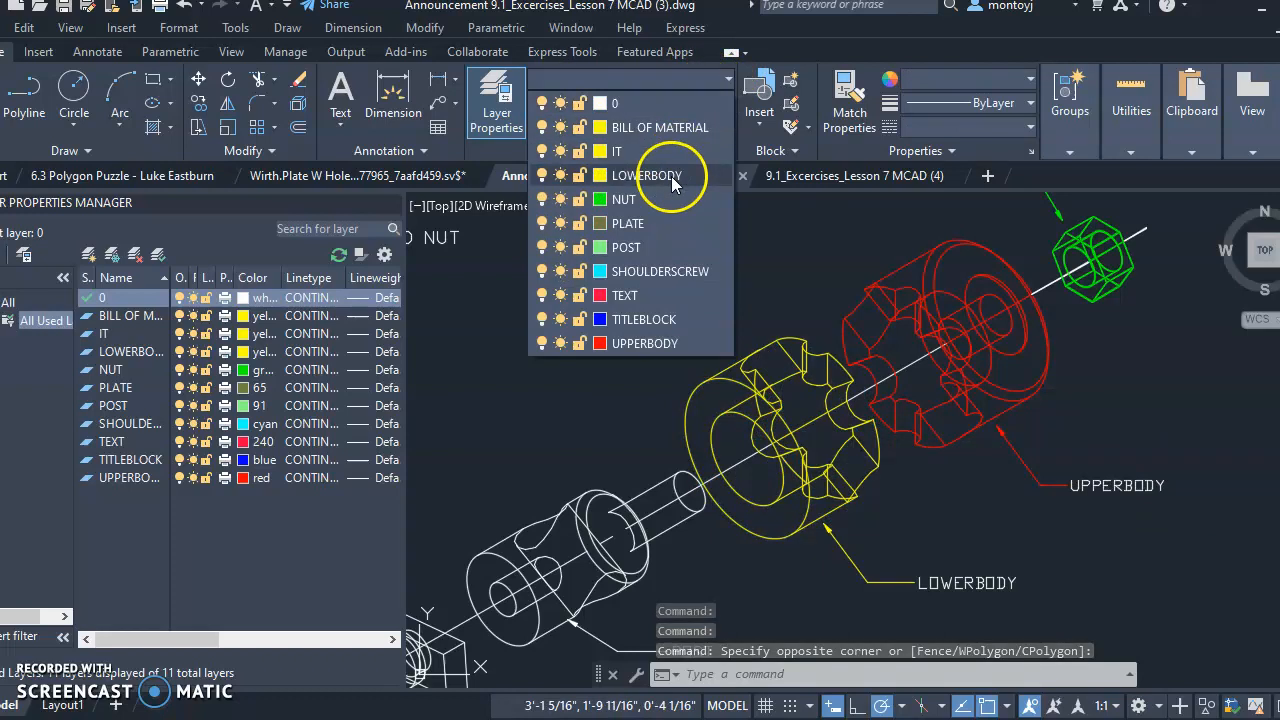
left_click(920, 544)
key("Escape")
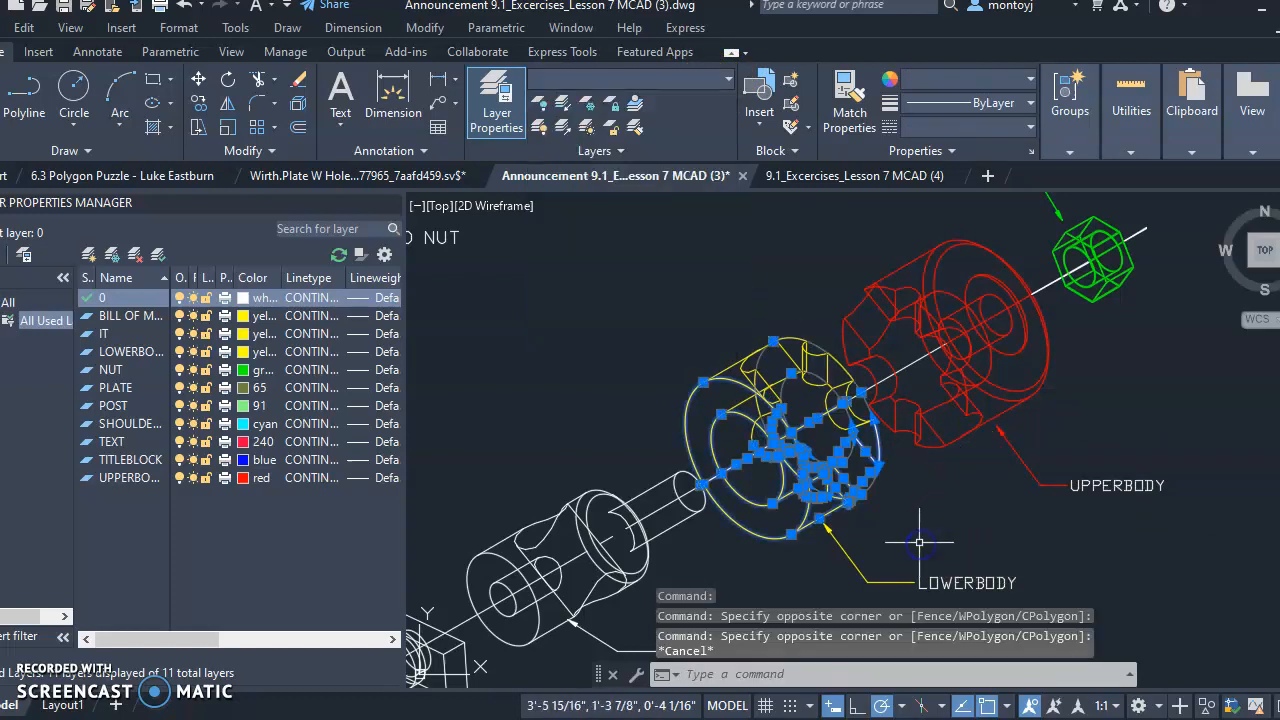
key("Escape")
Step: Select the last white edge on the lower body's outer rim and assign it to the LOWERBODY layer
scroll(911, 518, "down", 2)
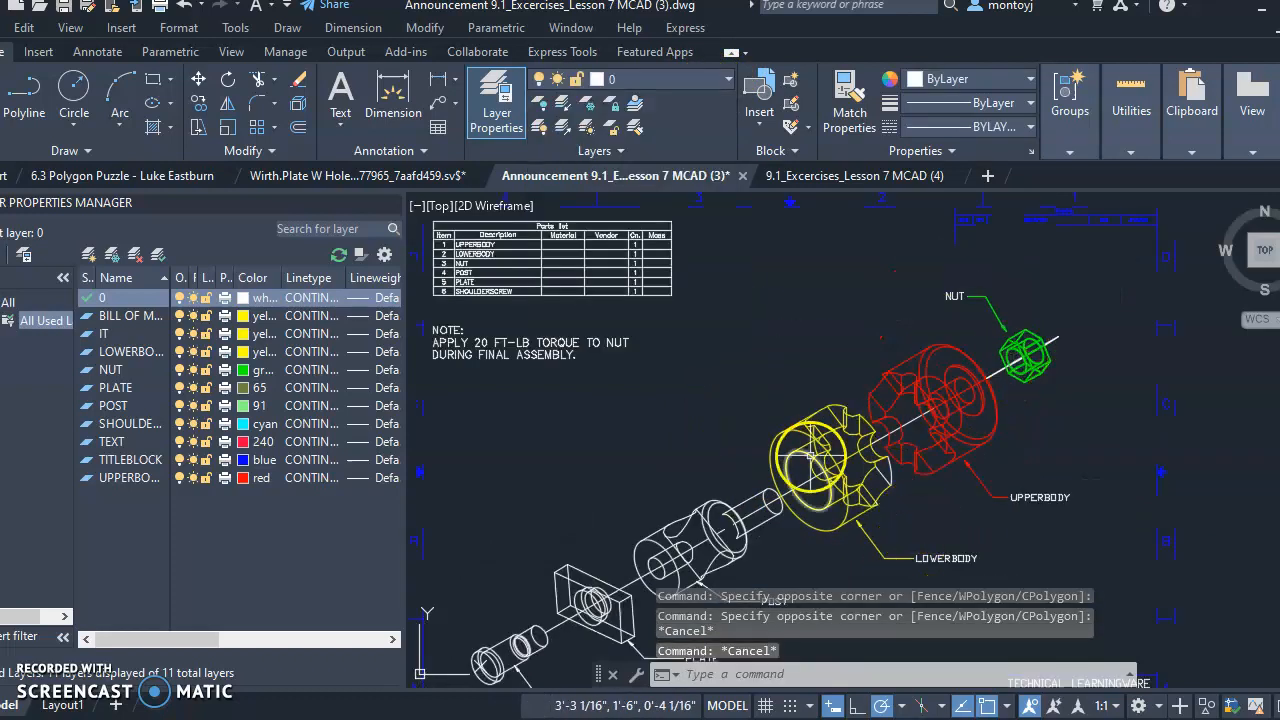
scroll(752, 550, "up", 1)
middle_click_drag(834, 402, 833, 389)
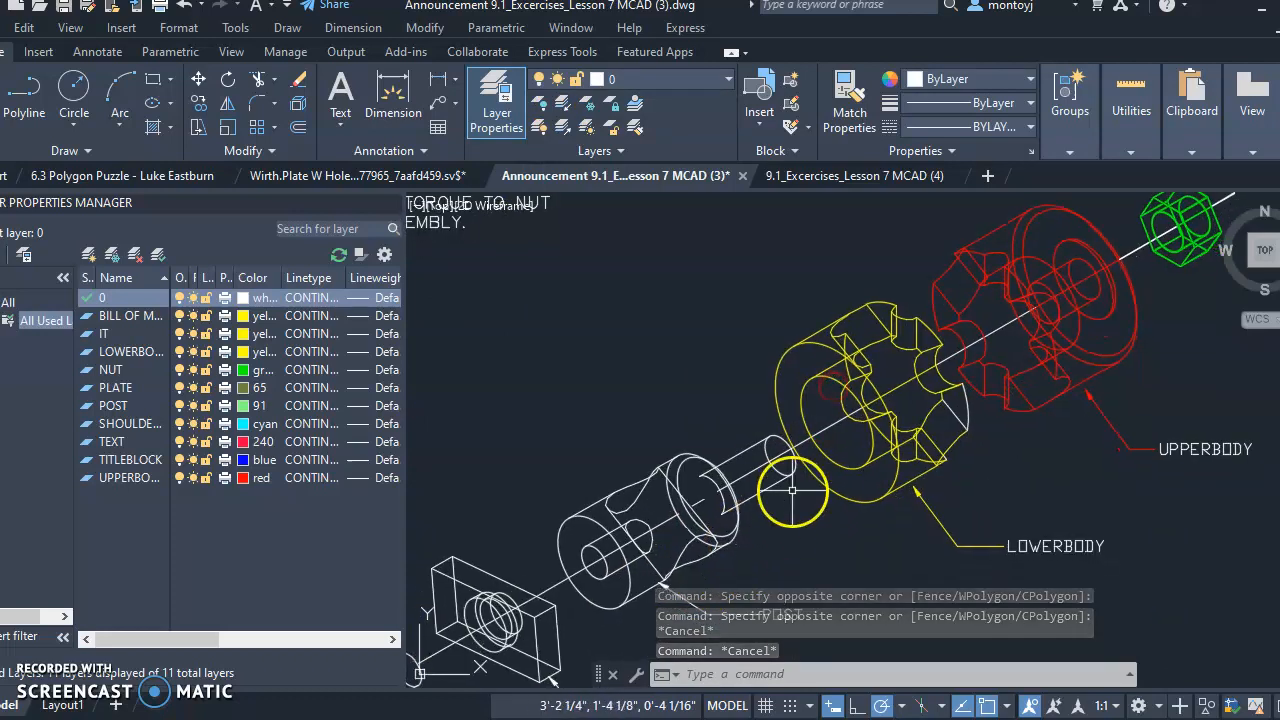
middle_click_drag(771, 471, 782, 400)
left_click(988, 360)
left_click(979, 344)
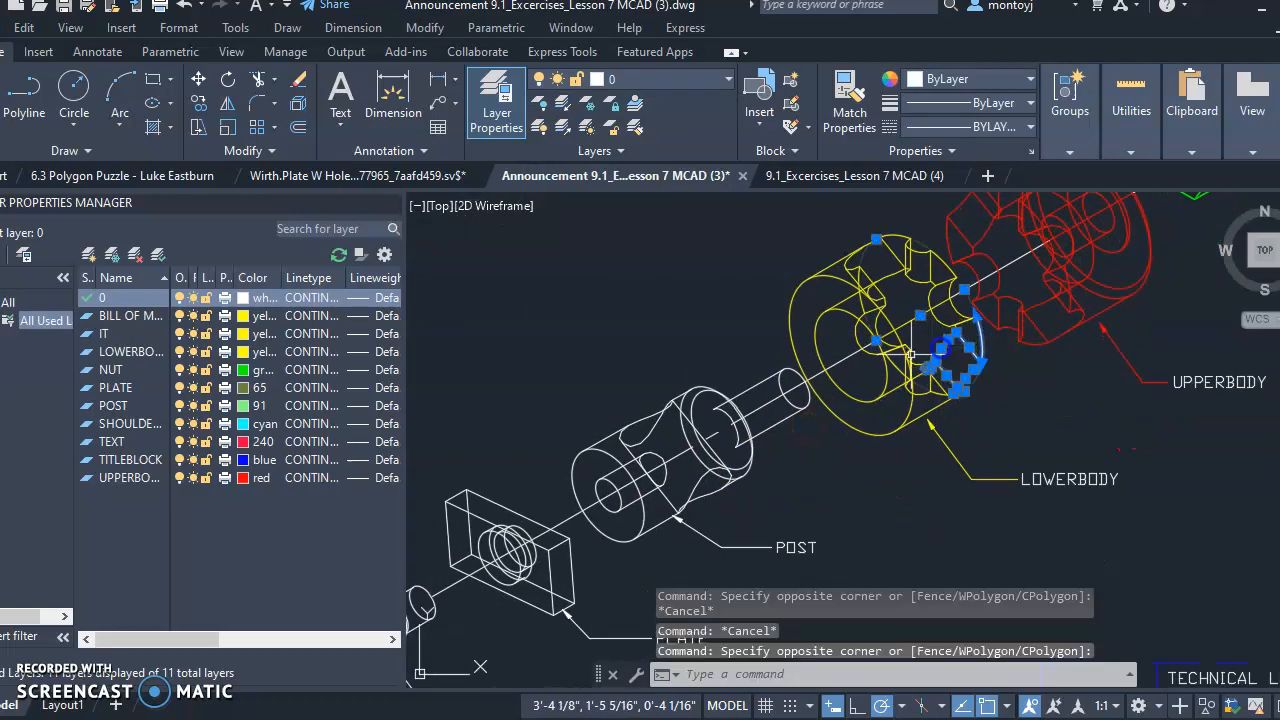
left_click(722, 80)
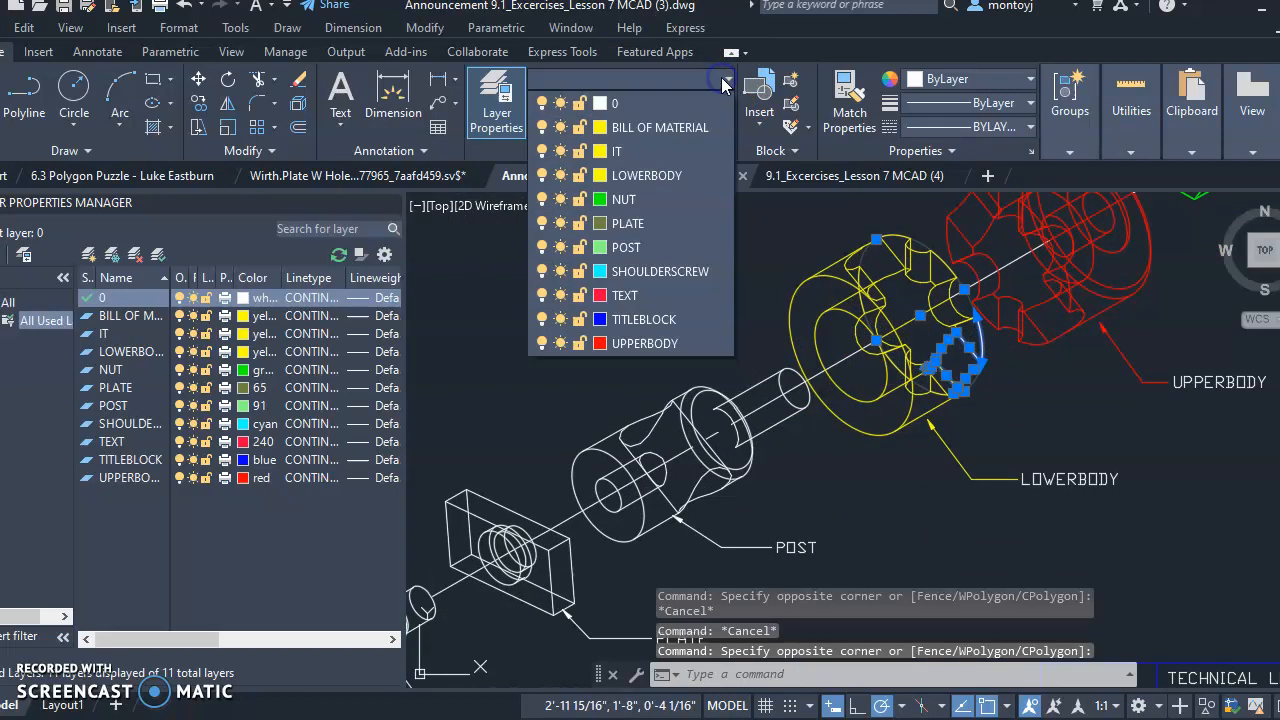
left_click(677, 191)
key("Escape")
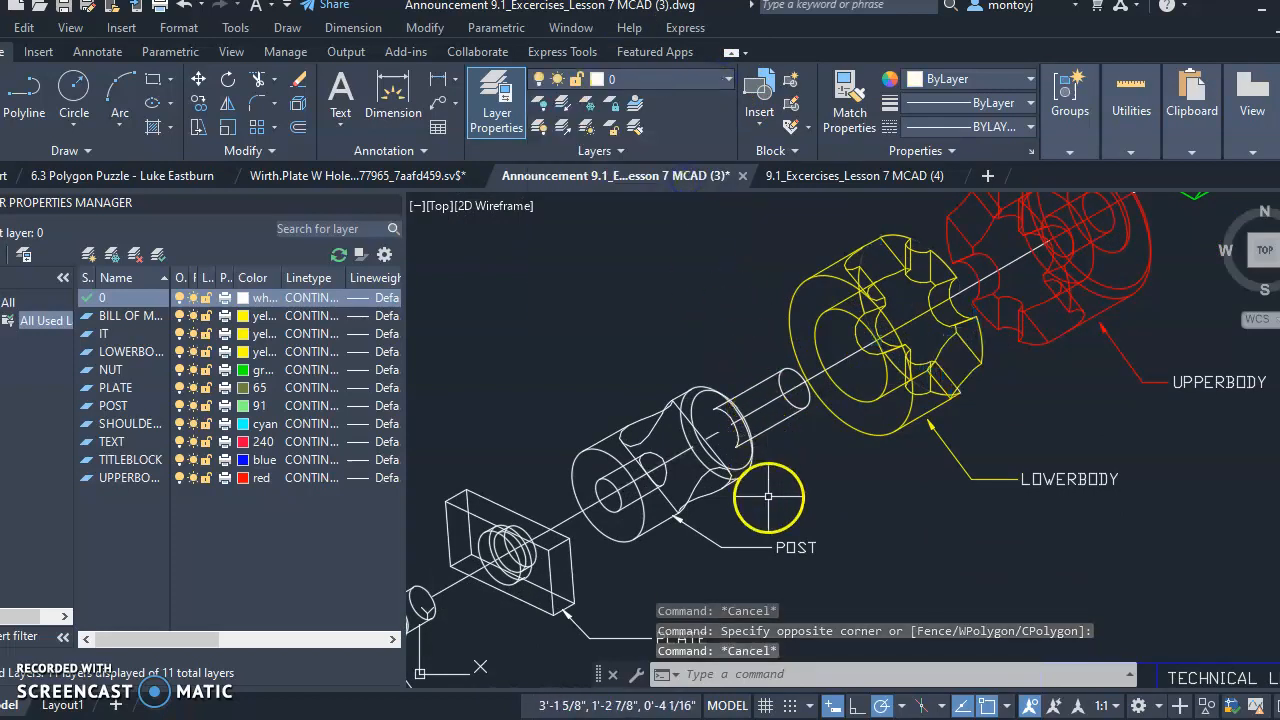
Step: Select the main geometry of the post with a crossing window and assign it to the POST layer
left_click(750, 468)
left_click(623, 378)
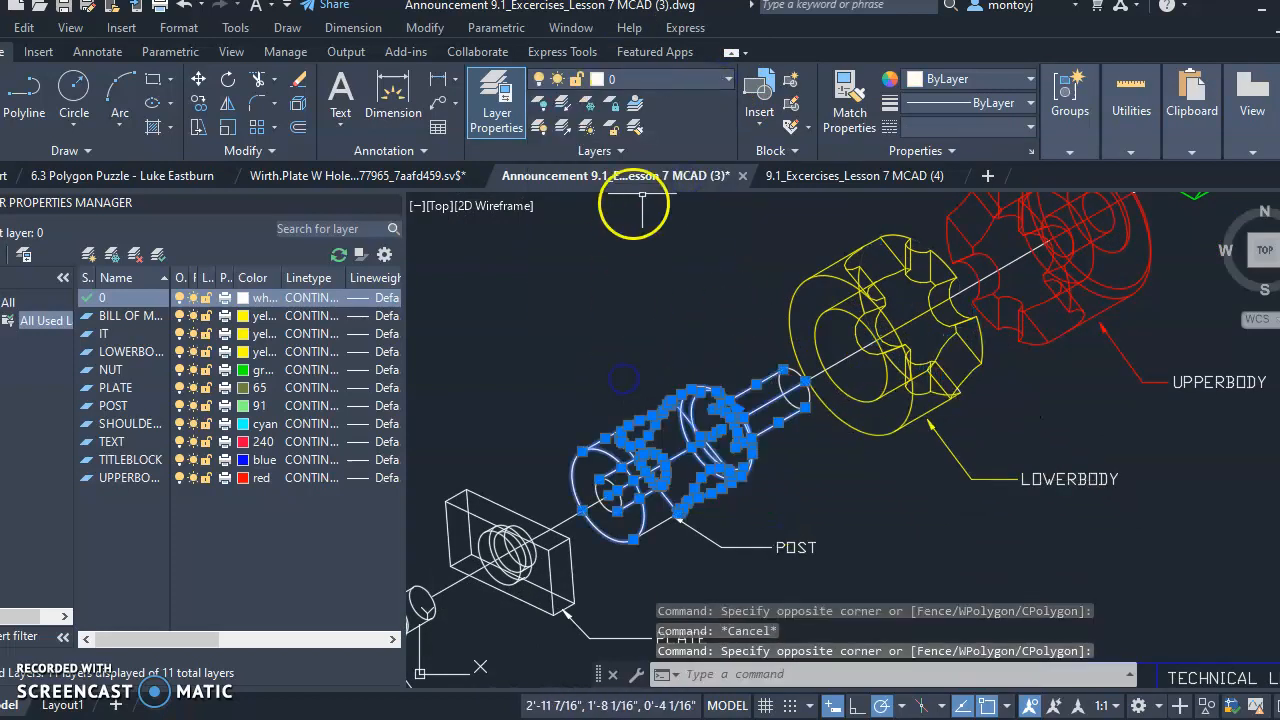
left_click(722, 80)
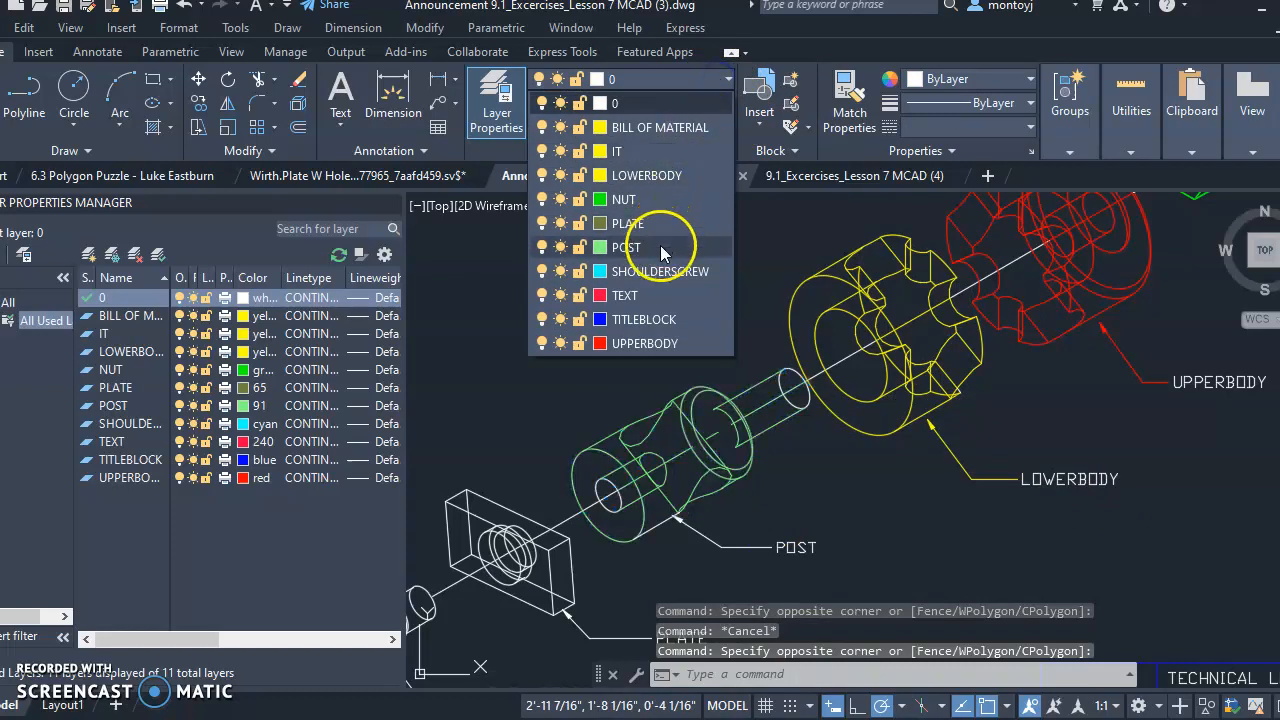
left_click(630, 247)
key("Escape")
Step: Select the ellipse at the tip of the post's shaft and assign it to the POST layer
scroll(783, 390, "up", 3)
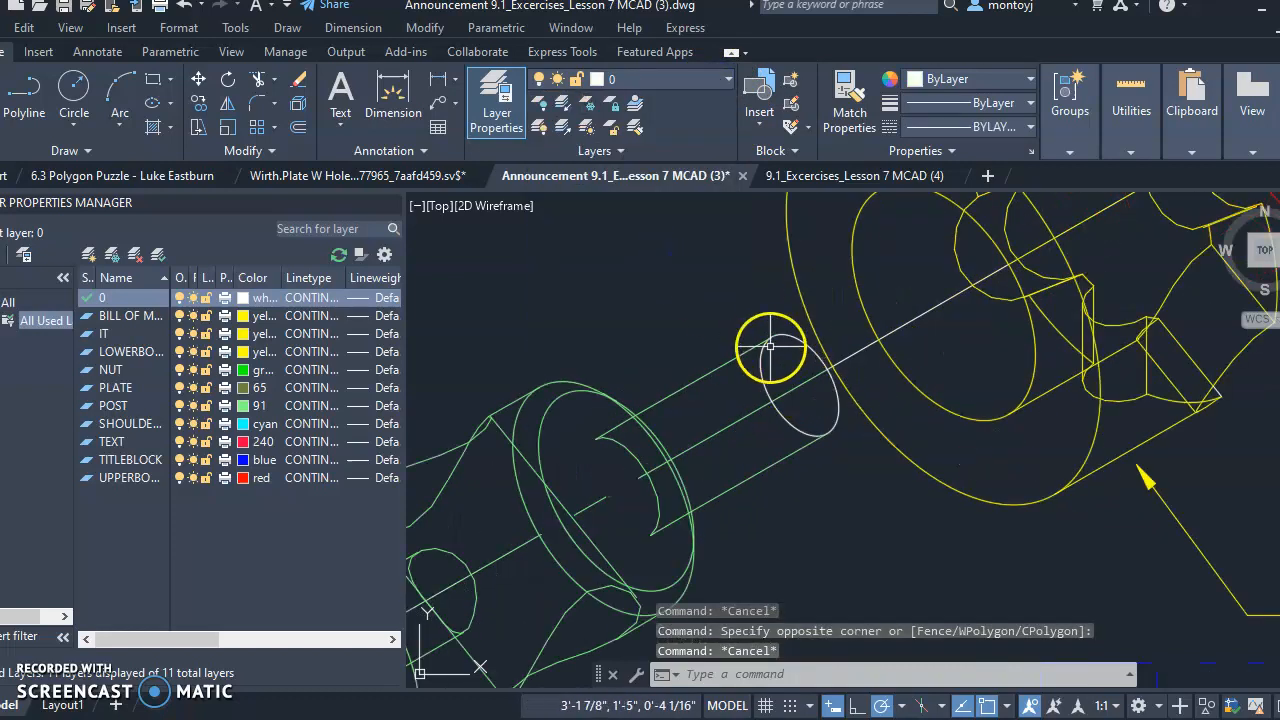
left_click(726, 309)
left_click(841, 435)
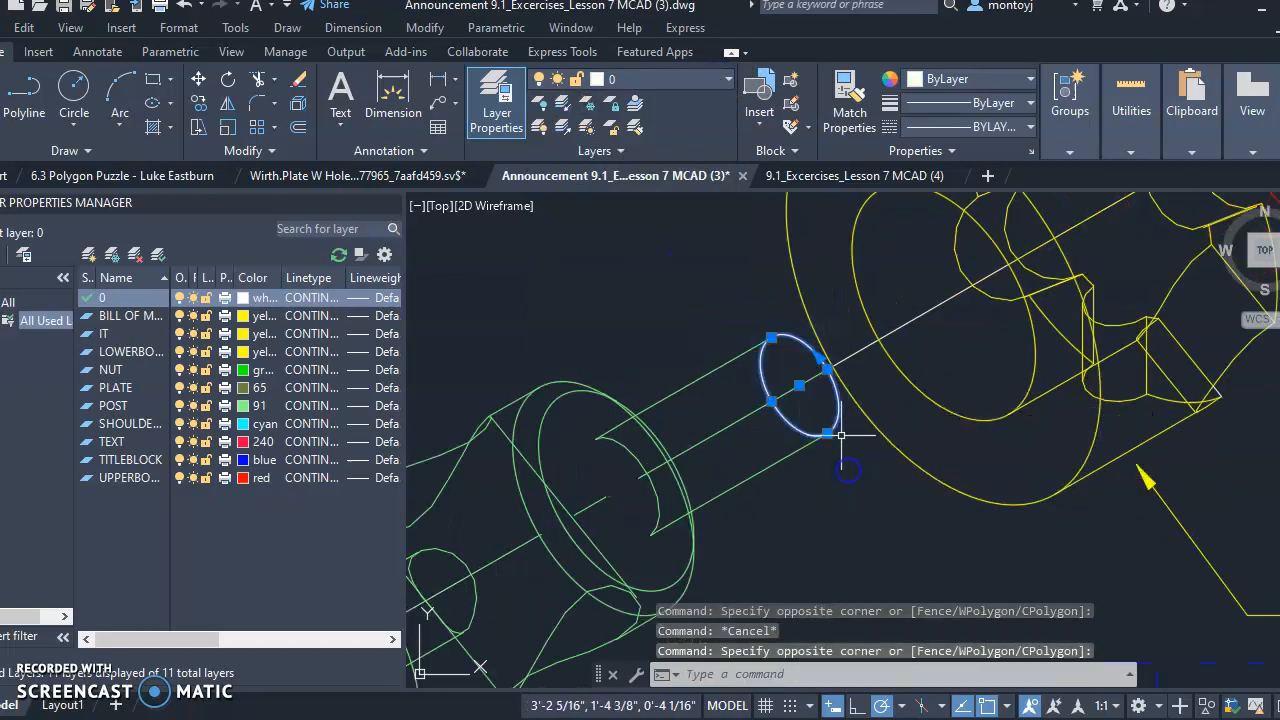
left_click(718, 76)
left_click(630, 247)
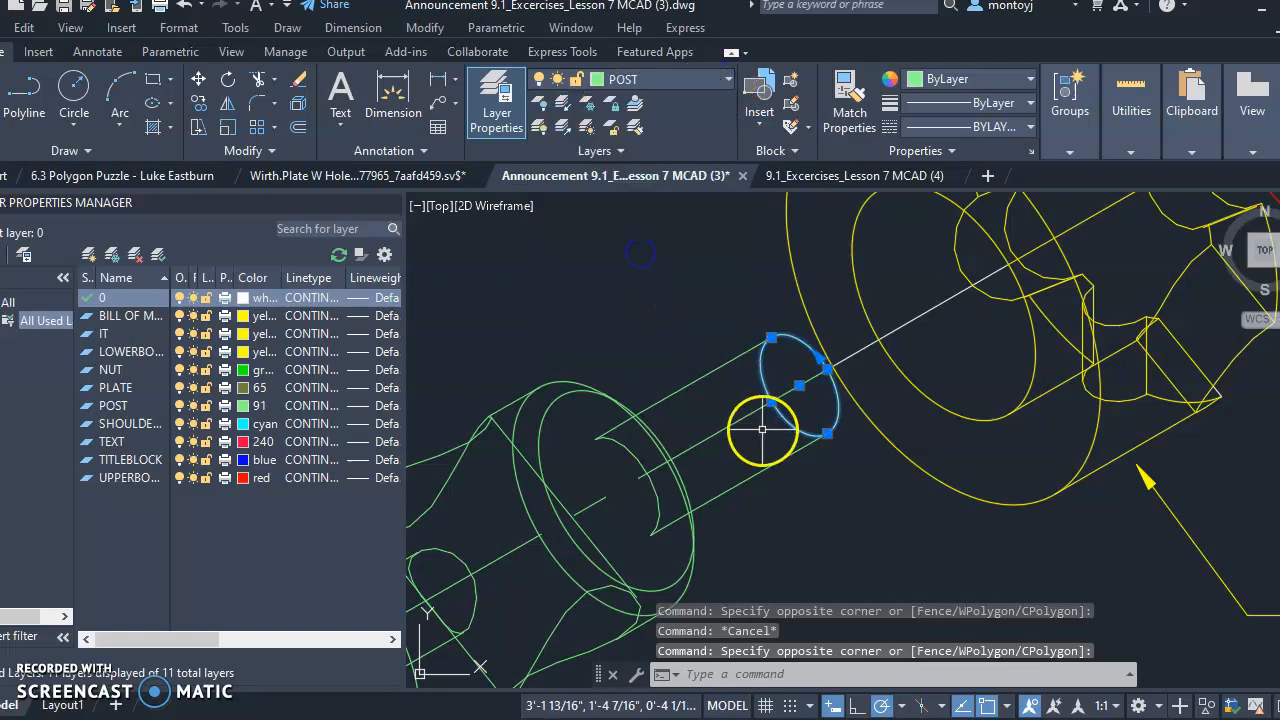
key("Escape")
Step: Select the remaining white bore ellipse and lower edge at the post's plate-facing end and assign them to the POST layer
scroll(757, 466, "down", 3)
scroll(760, 545, "up", 5)
middle_click_drag(785, 562, 789, 423)
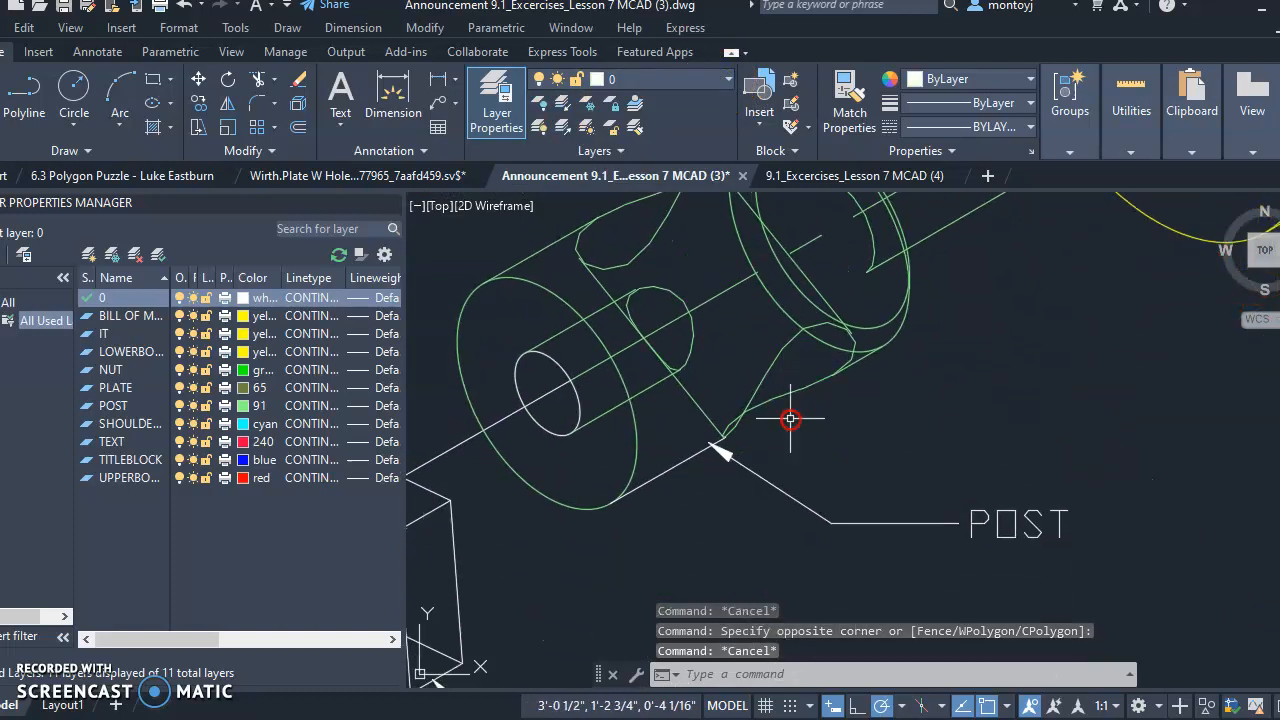
left_click(702, 483)
left_click(548, 331)
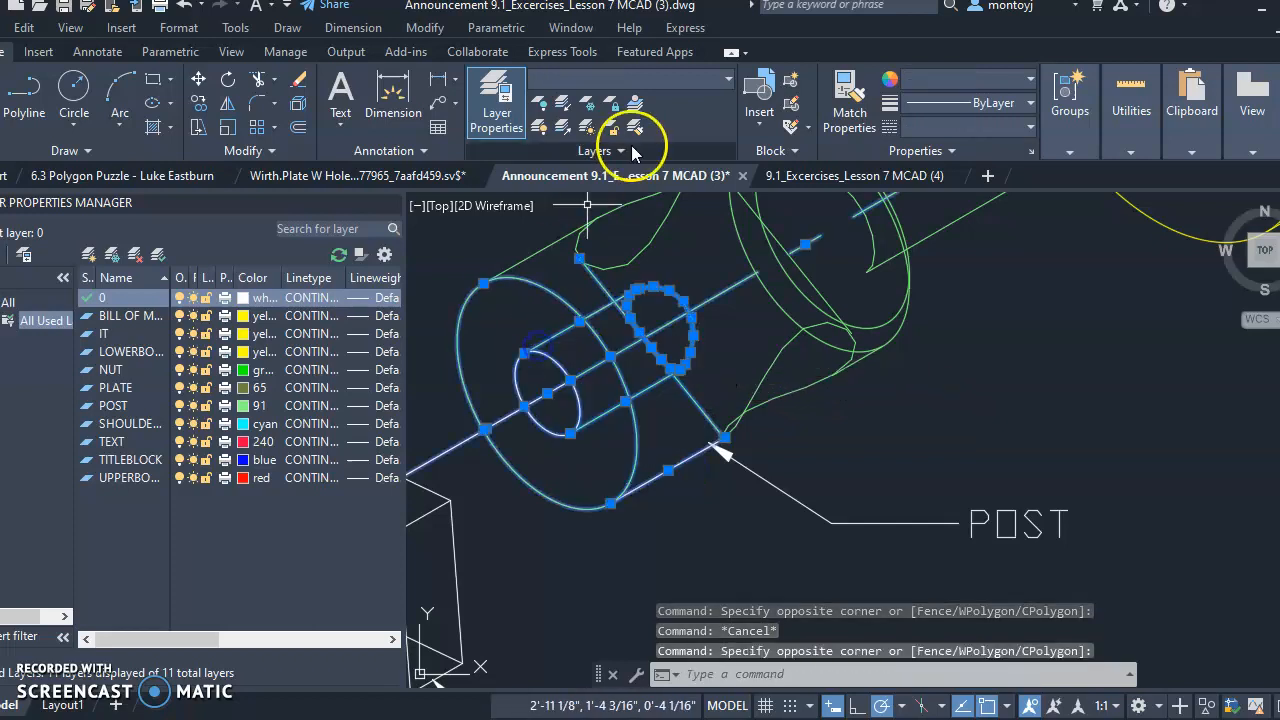
left_click(718, 78)
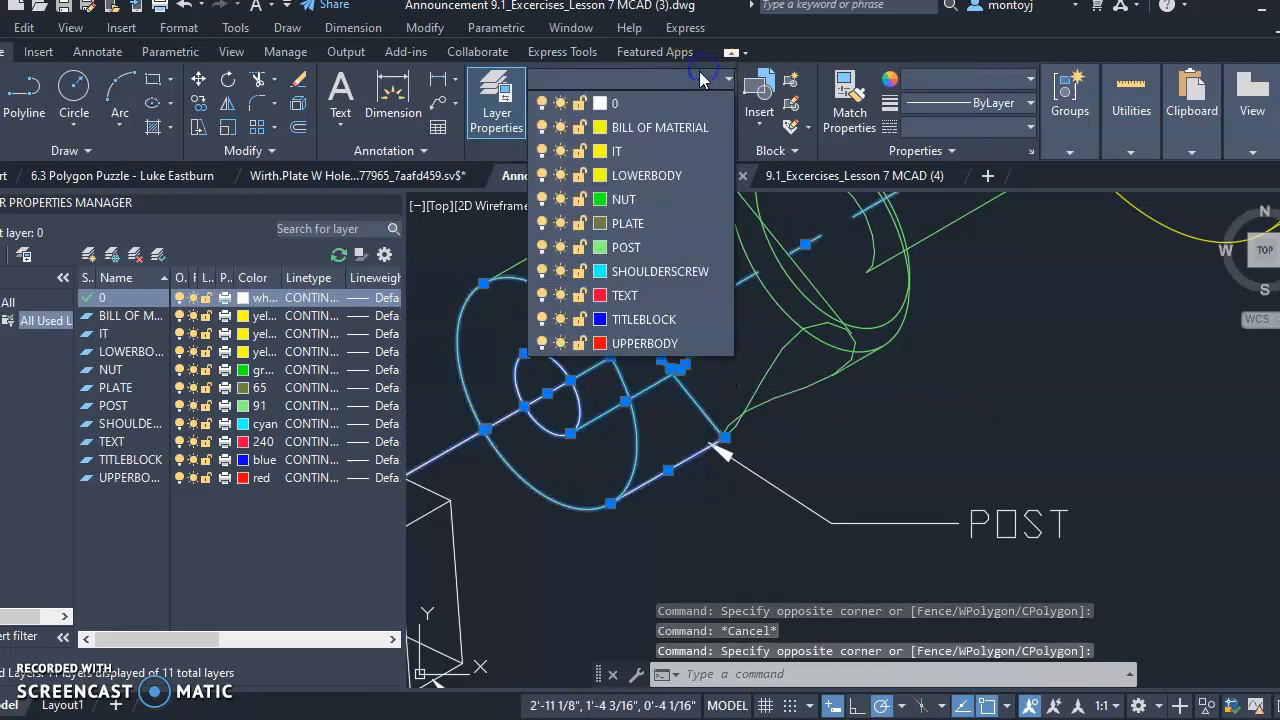
left_click(677, 250)
key("Escape")
scroll(920, 410, "down", 3)
middle_click_drag(808, 489, 907, 460)
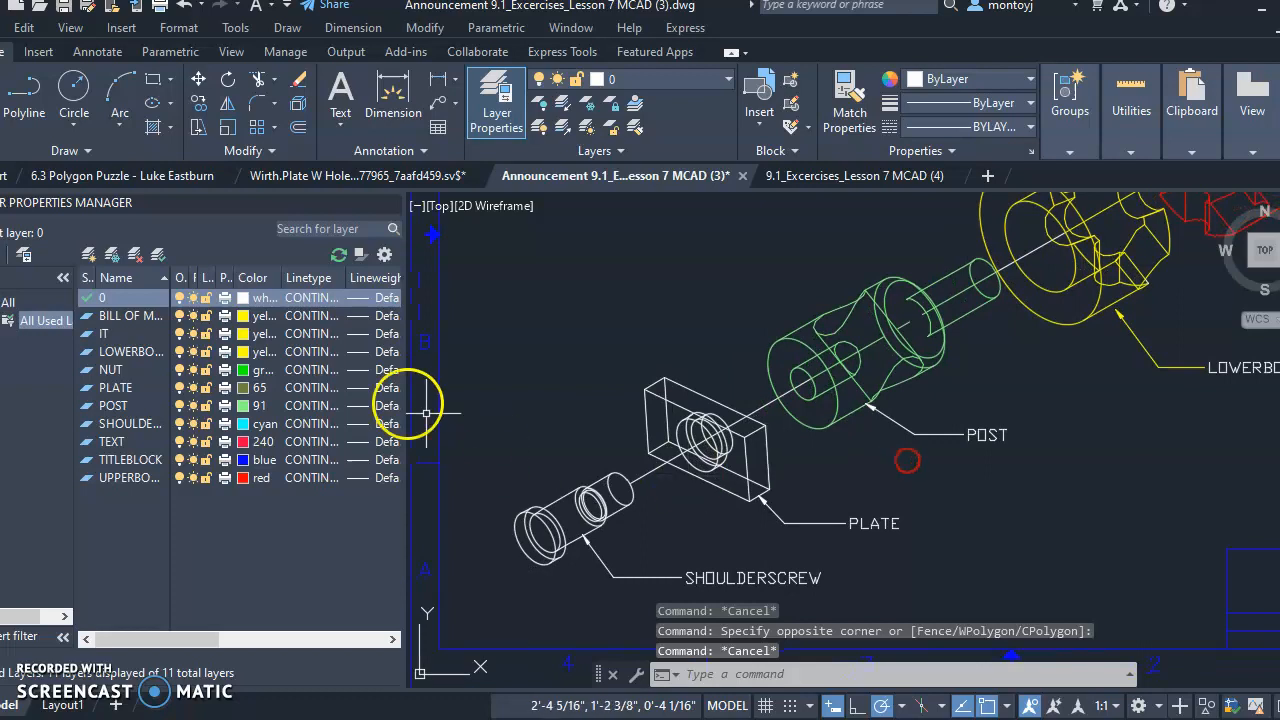
Step: Select most of the plate's geometry with crossing and window selections and assign it to the PLATE layer
left_click(772, 534)
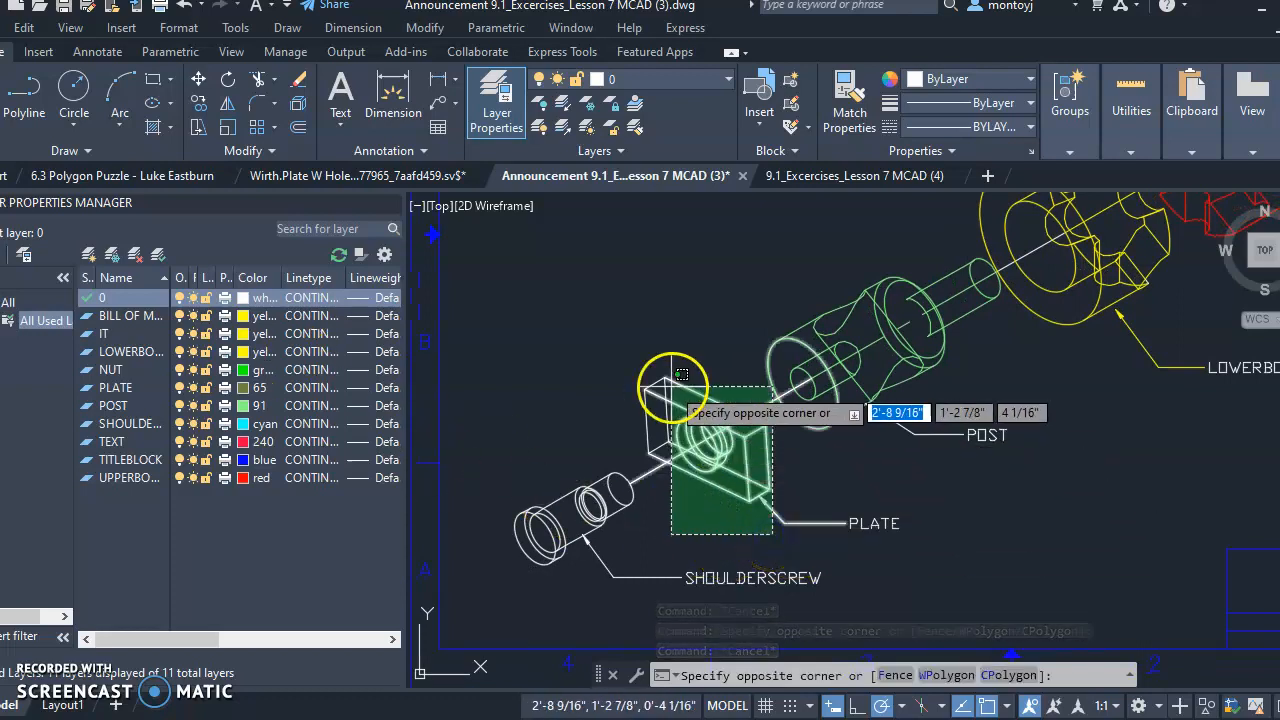
left_click(648, 385)
left_click(643, 371)
left_click(758, 457)
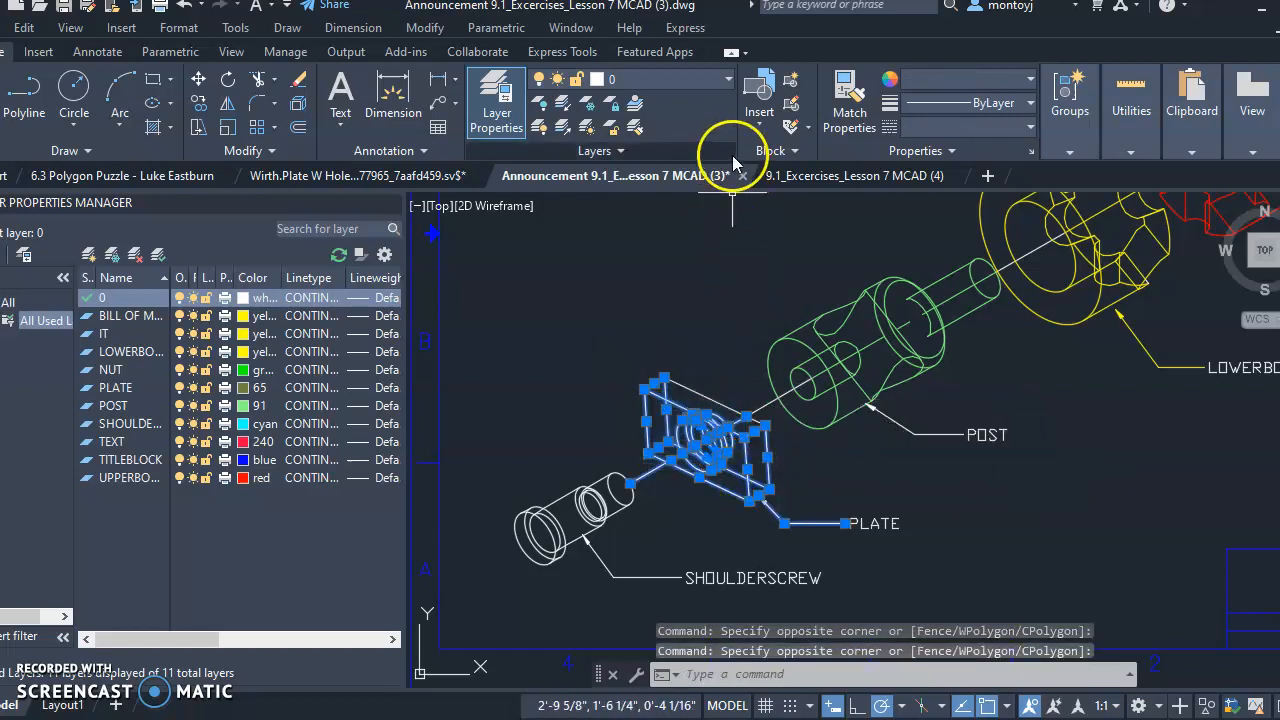
left_click(725, 85)
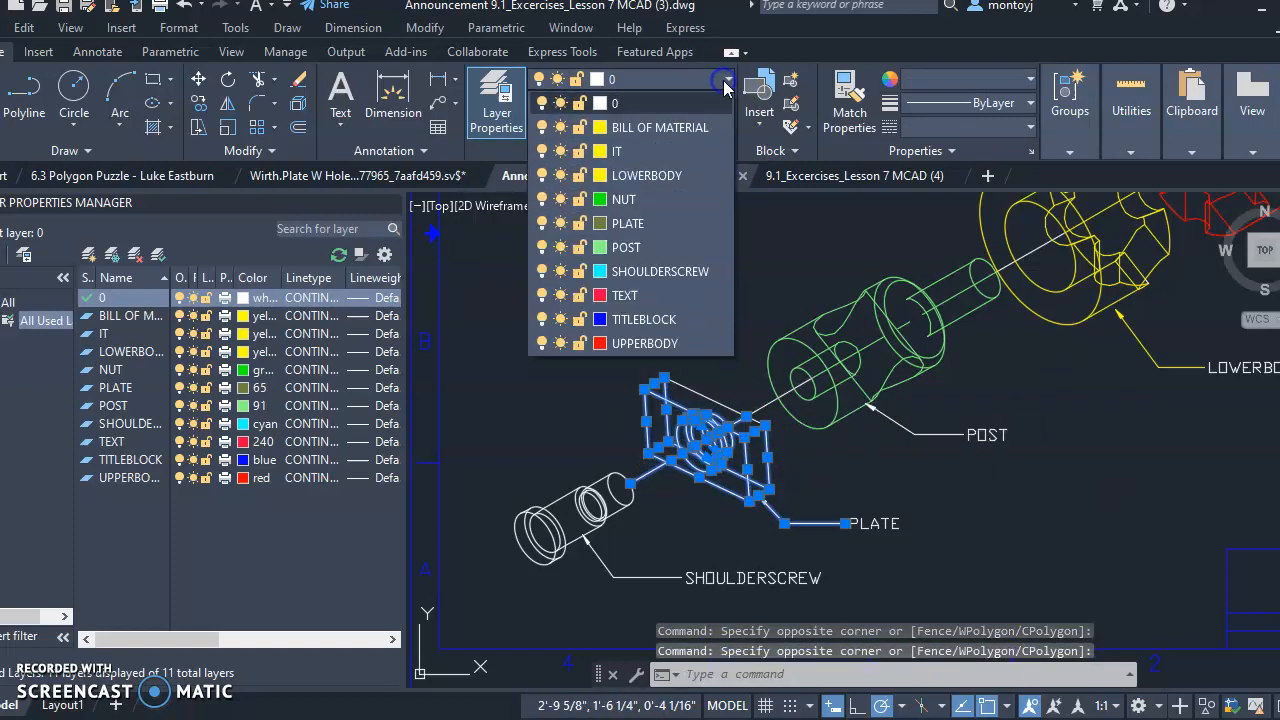
left_click(684, 234)
key("Escape")
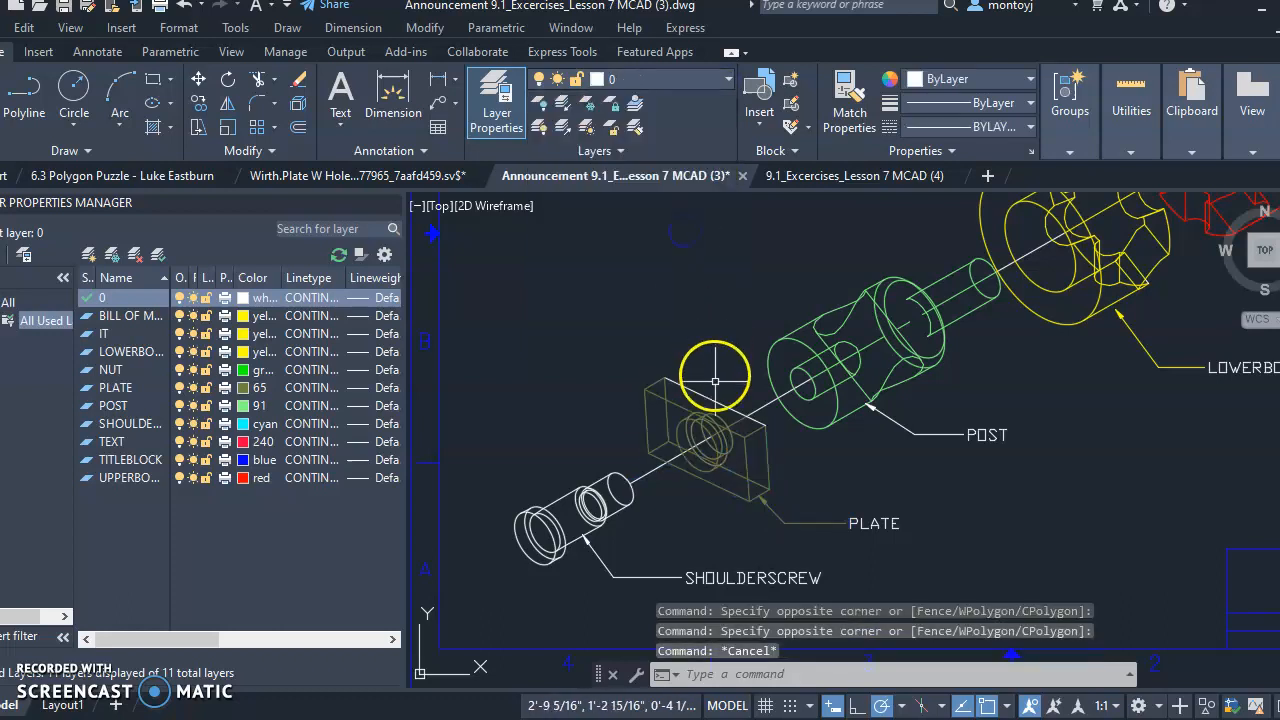
Step: Window-select the plate again to include its remaining white upper edge and assign the selection to the PLATE layer
left_click(627, 344)
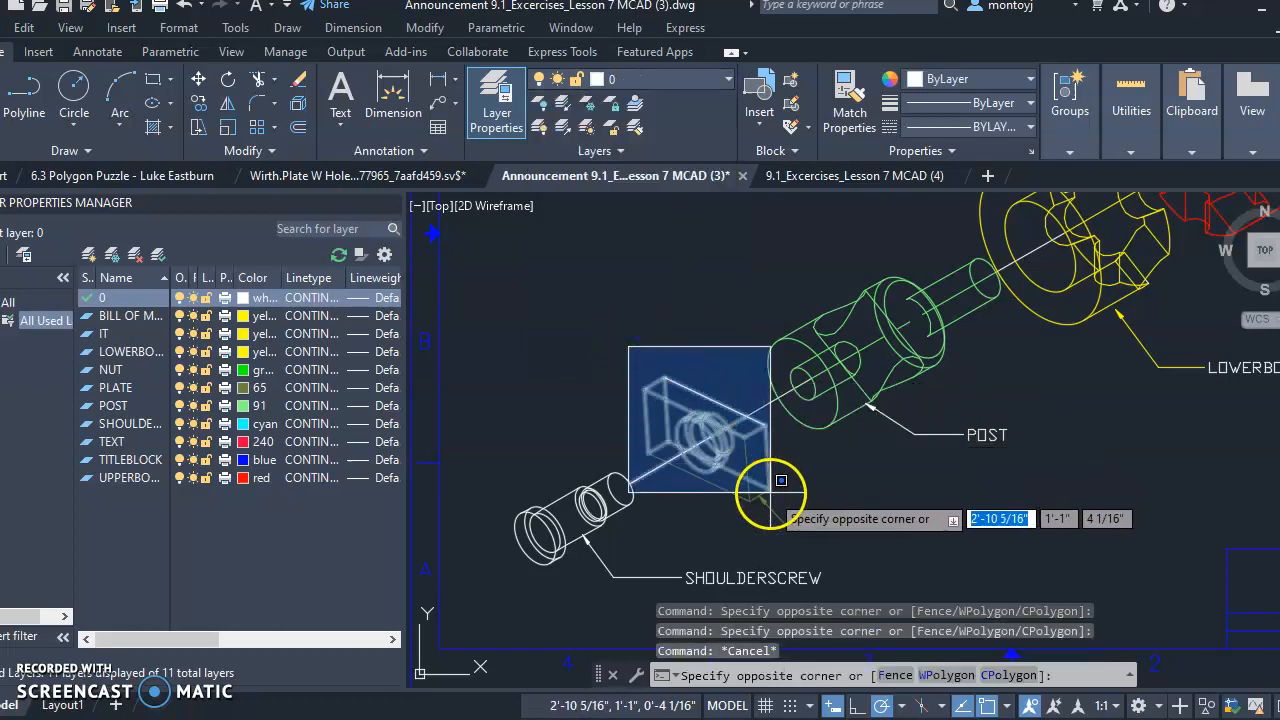
left_click(770, 491)
left_click(707, 86)
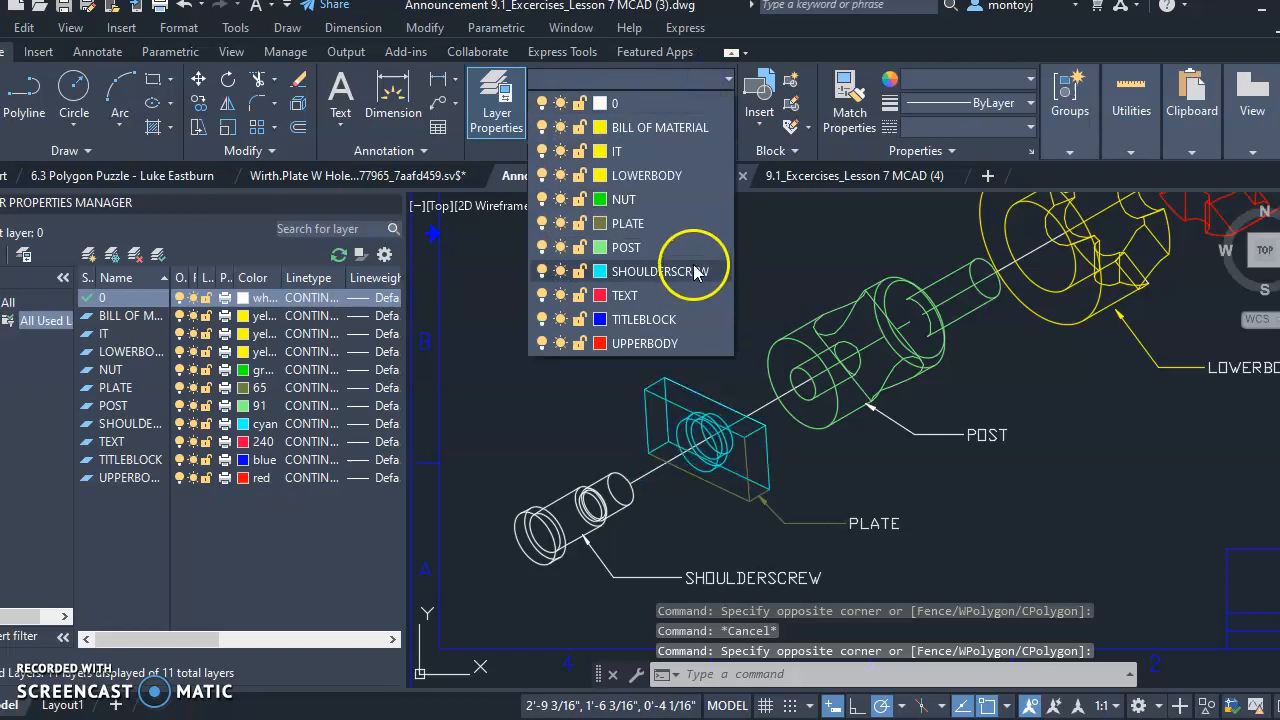
left_click(700, 220)
Step: Select the whole shoulder screw body with a window and assign it to the SHOULDERSCREW layer
scroll(733, 372, "down", 5)
scroll(688, 461, "up", 5)
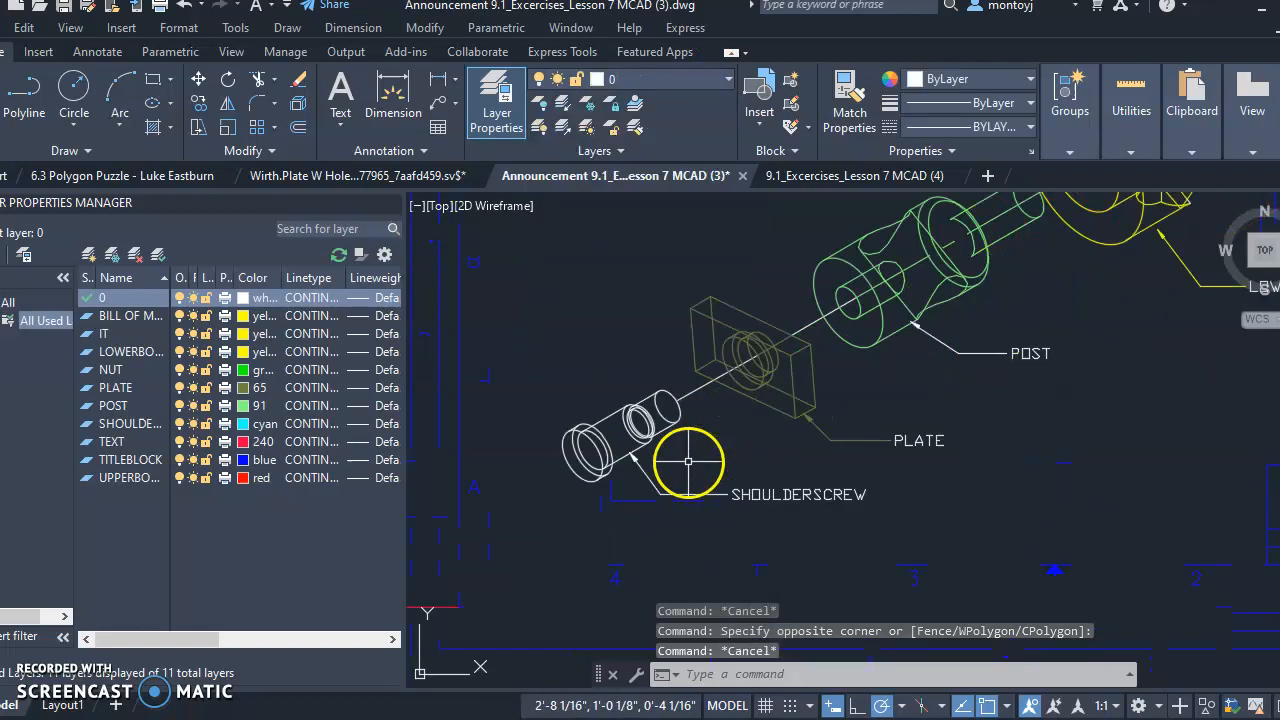
left_click(541, 368)
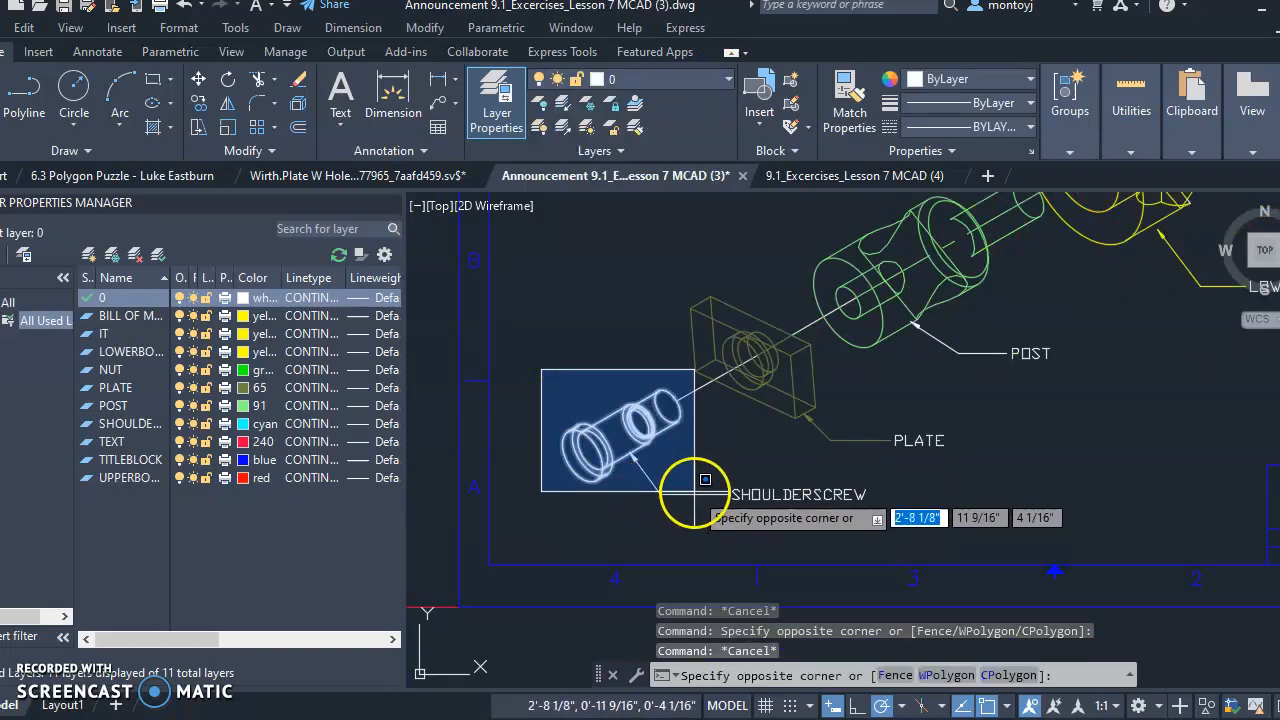
left_click(695, 492)
left_click(703, 80)
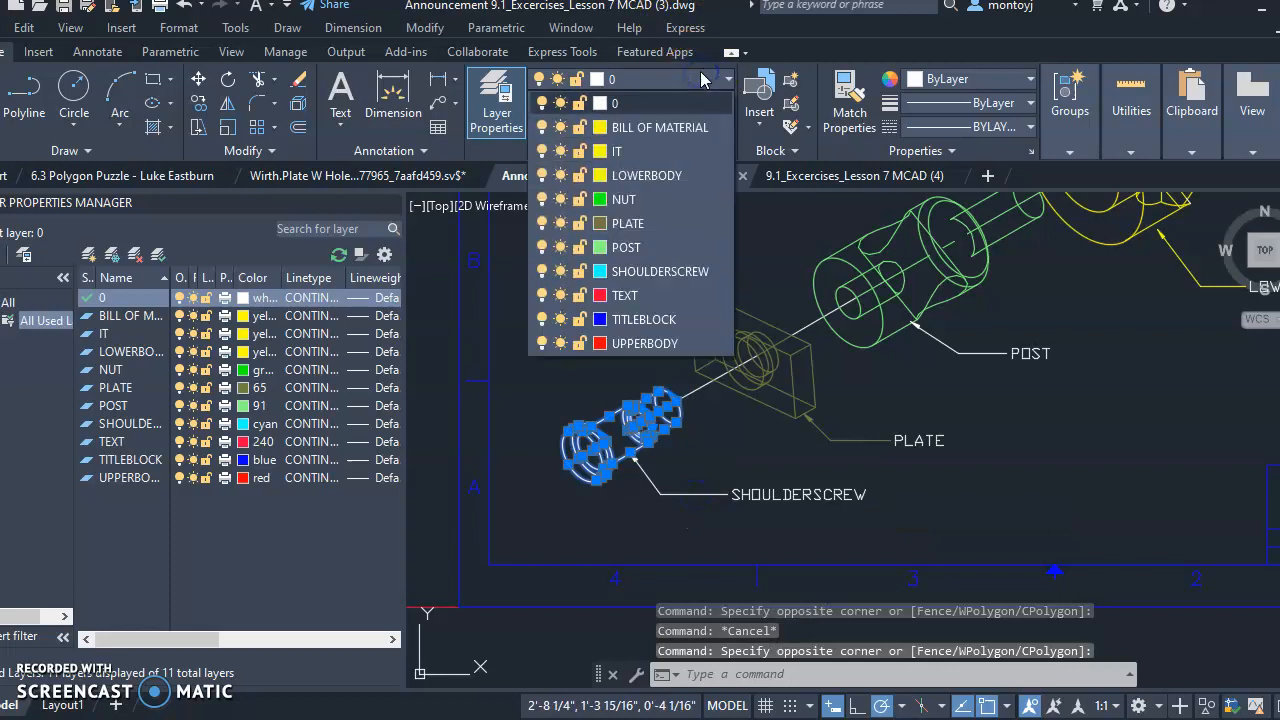
left_click(690, 272)
key("Escape")
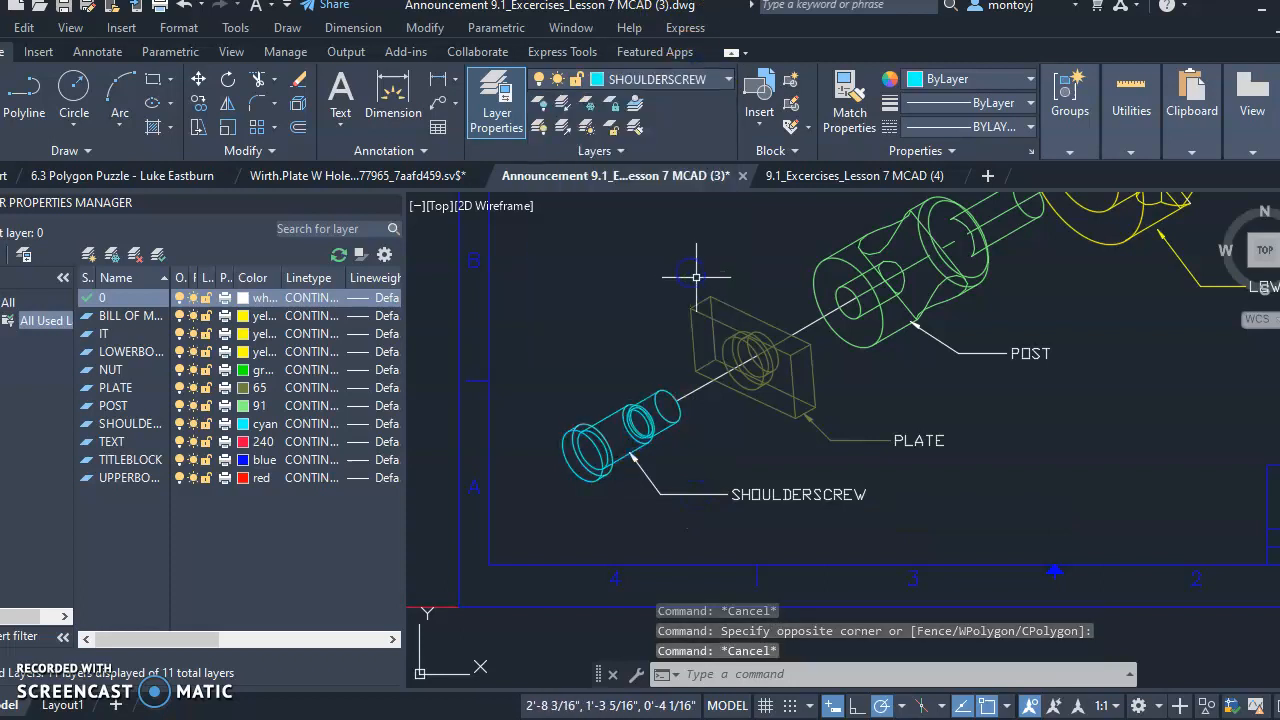
Step: Assign the UPPERBODY, LOWERBODY and POST labels with their leaders, plus the PLATE and SHOULDERSCREW labels, to the TEXT layer
scroll(899, 309, "down", 2)
middle_click_drag(899, 309, 745, 343)
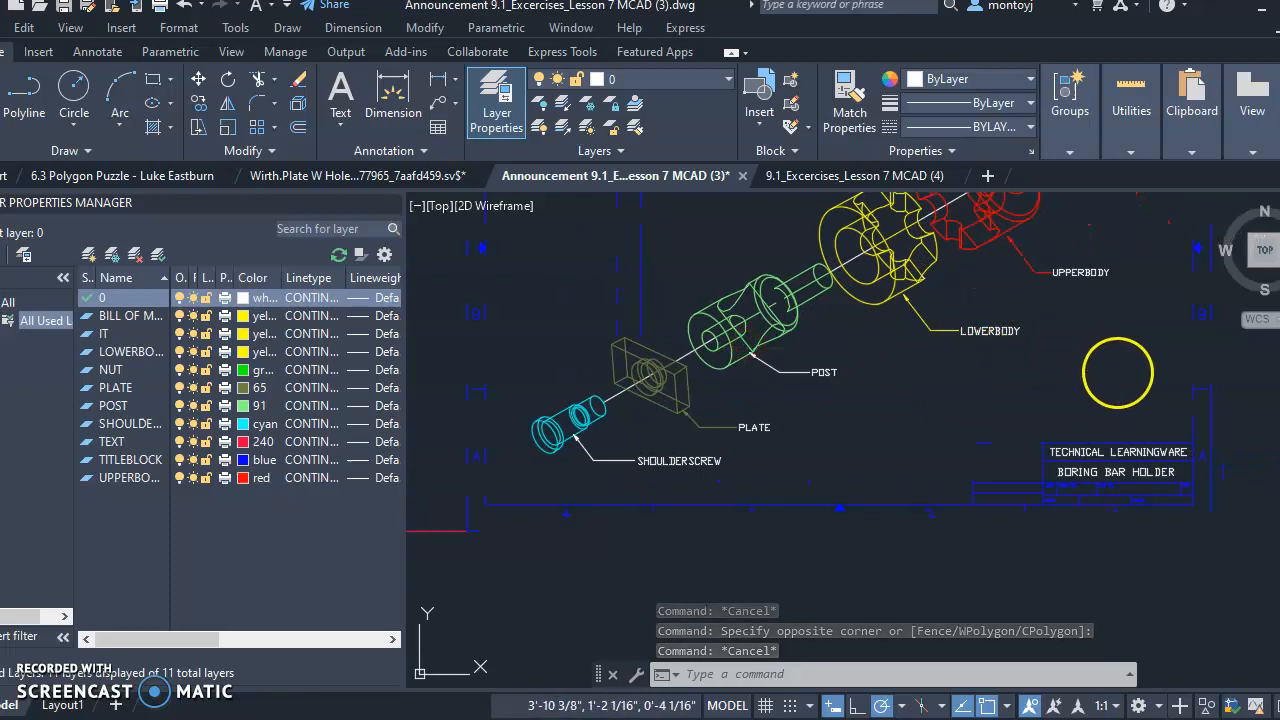
left_click(1118, 372)
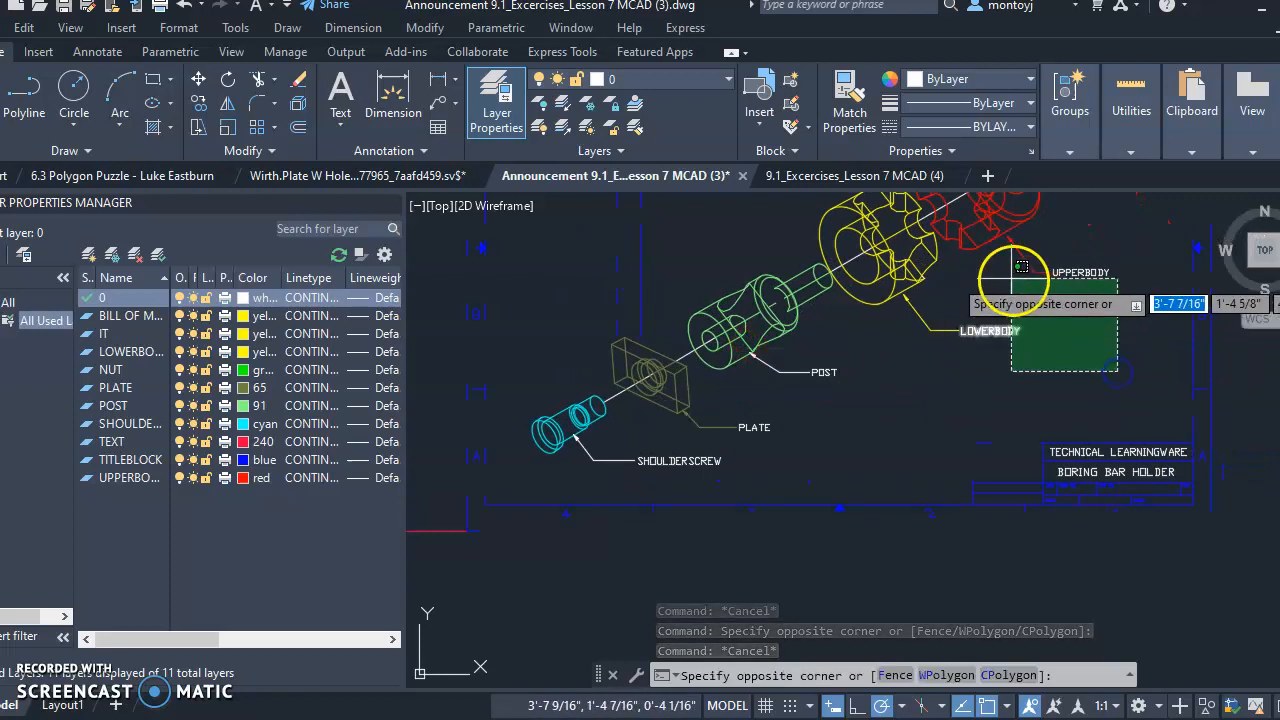
left_click(960, 258)
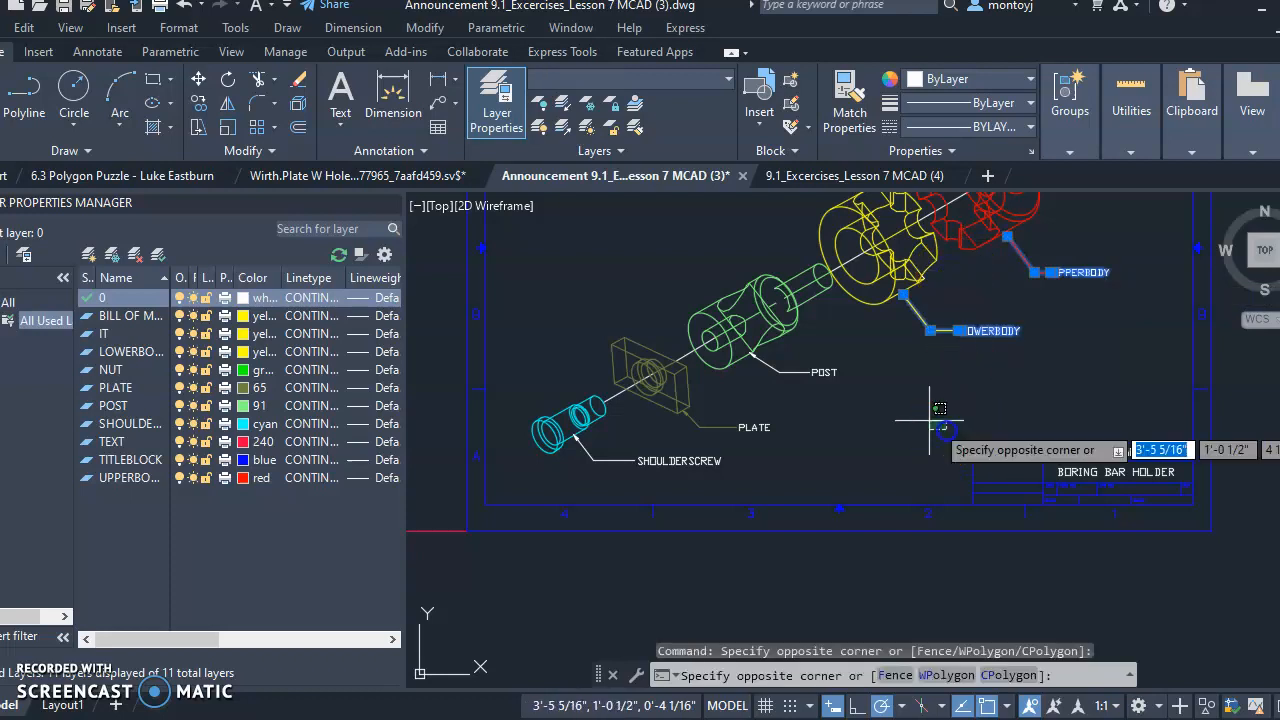
left_click(795, 372)
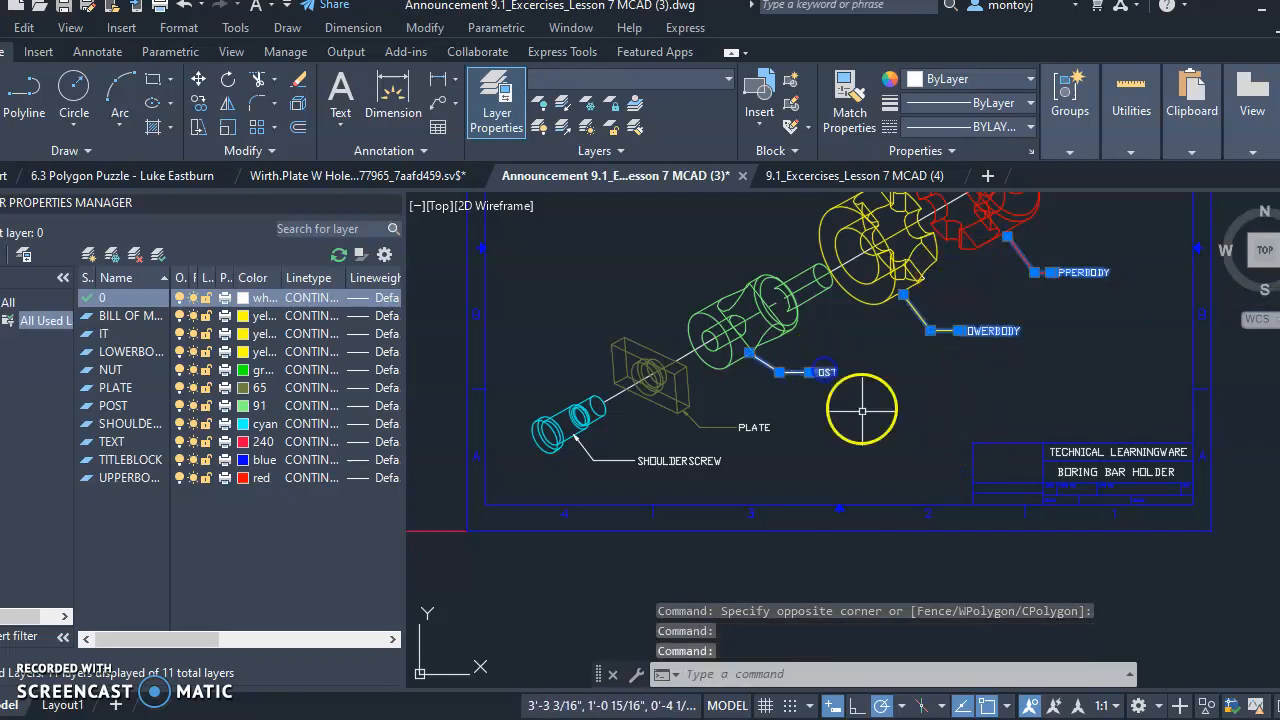
left_click(715, 423)
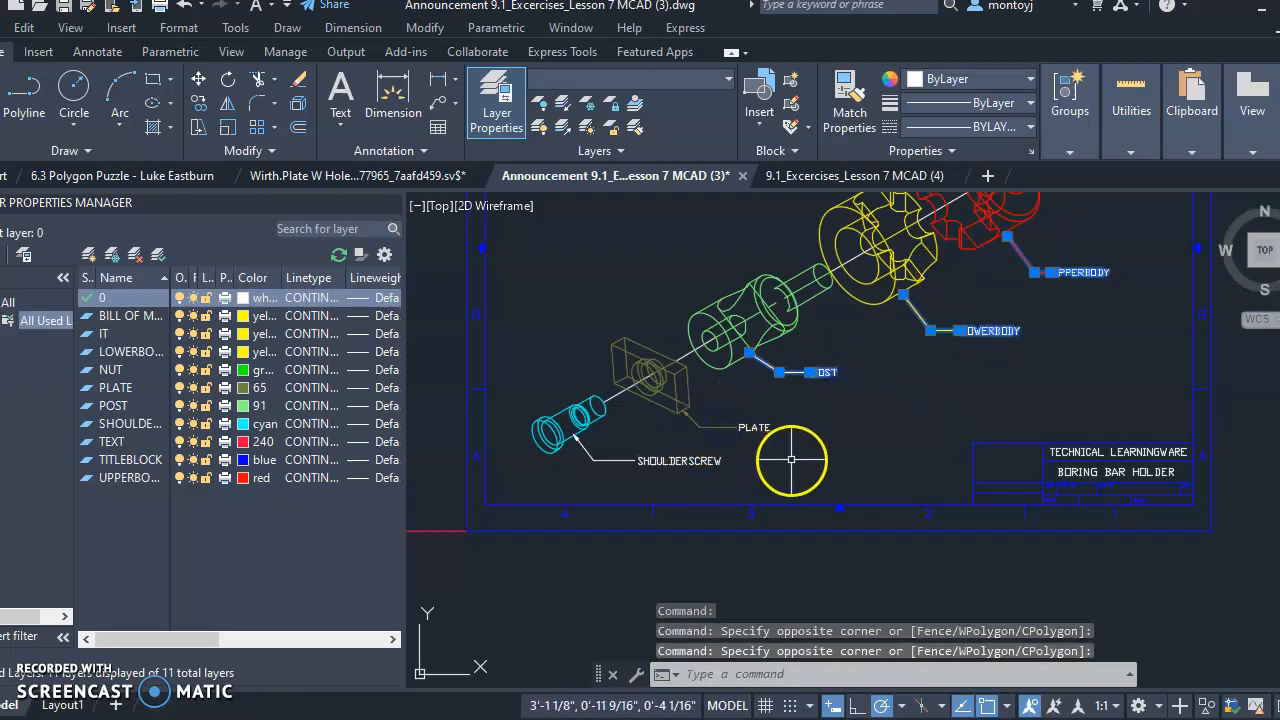
left_click(791, 459)
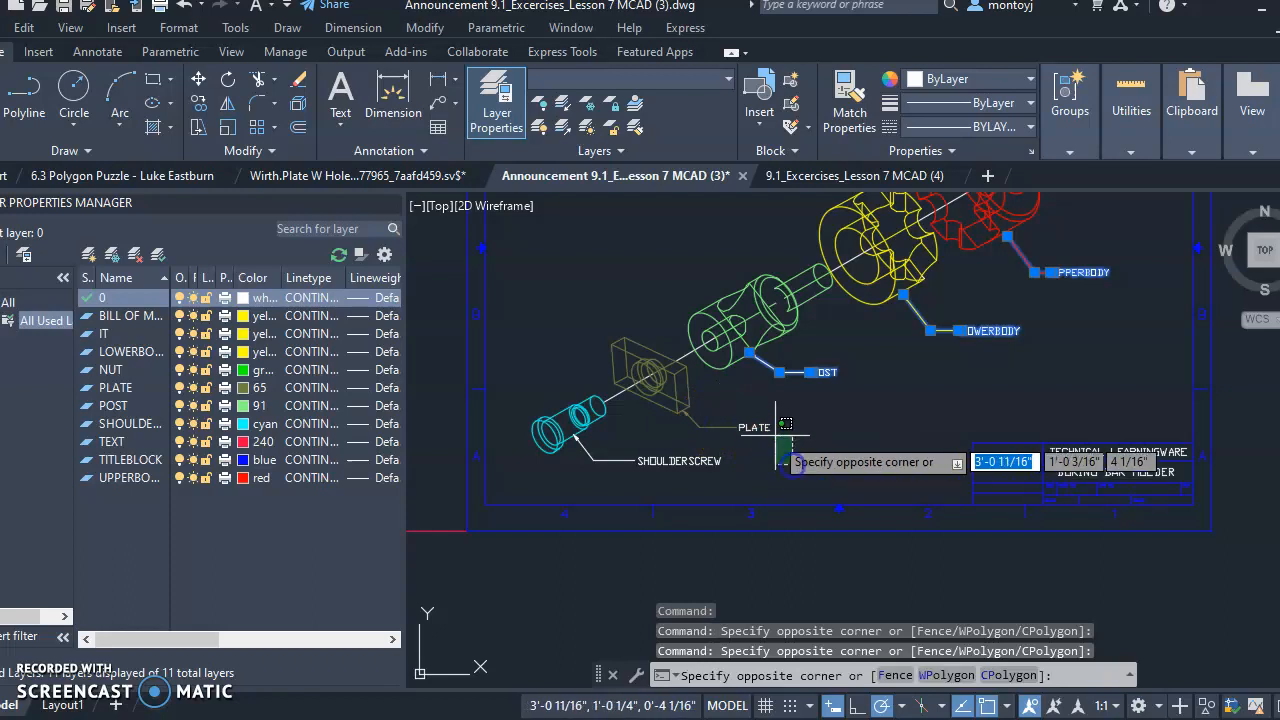
left_click(710, 416)
left_click(711, 81)
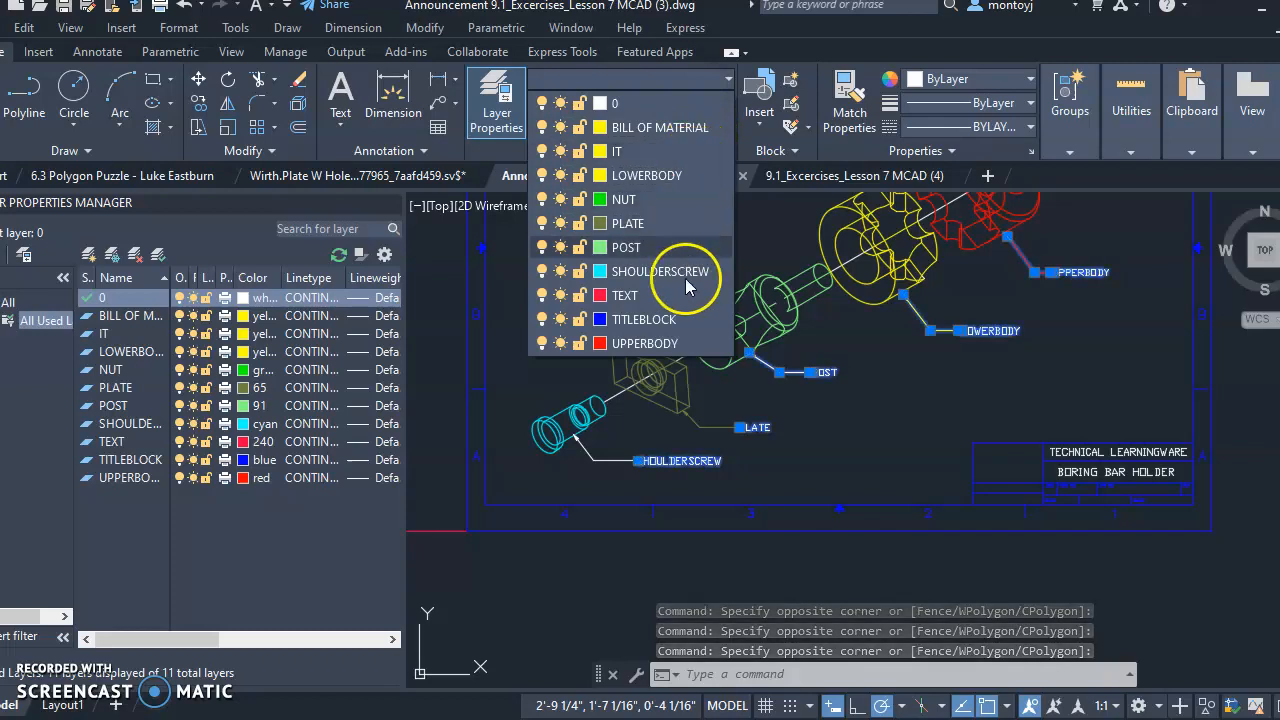
left_click(625, 295)
key("Escape")
Step: Select the leader of the SHOULDERSCREW label and assign it to the TEXT layer
left_click(622, 464)
left_click(585, 449)
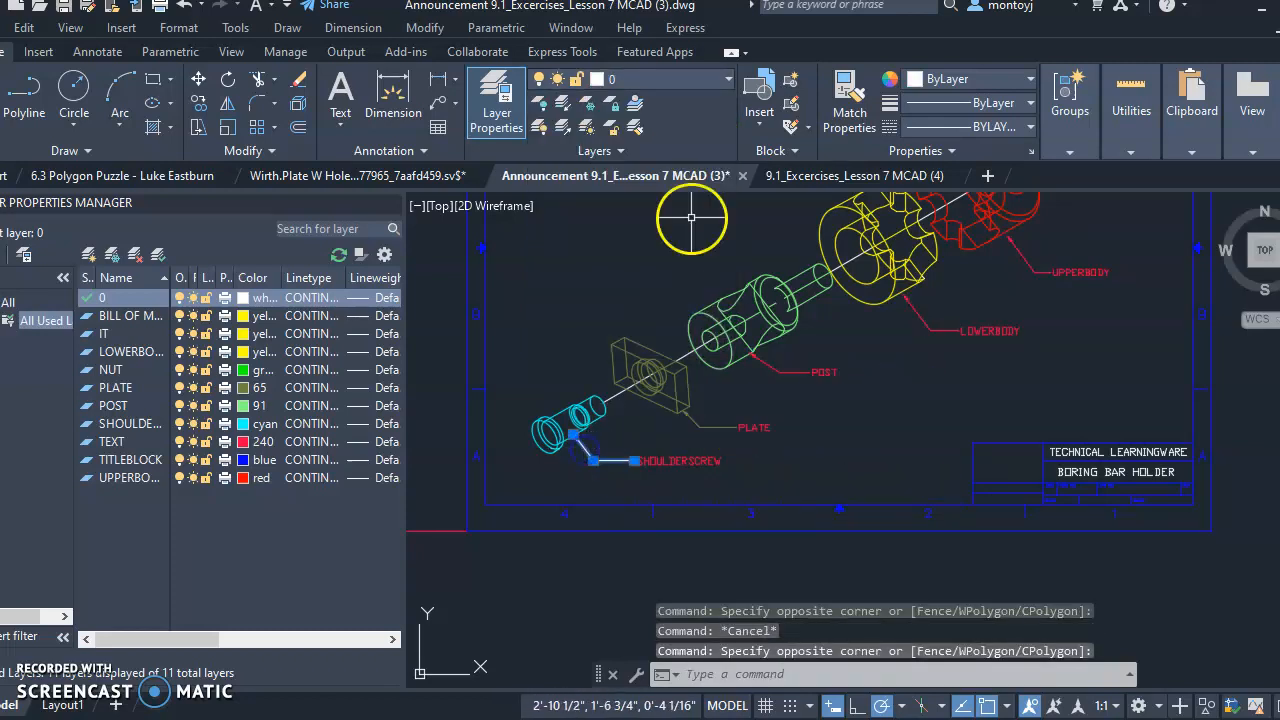
left_click(724, 80)
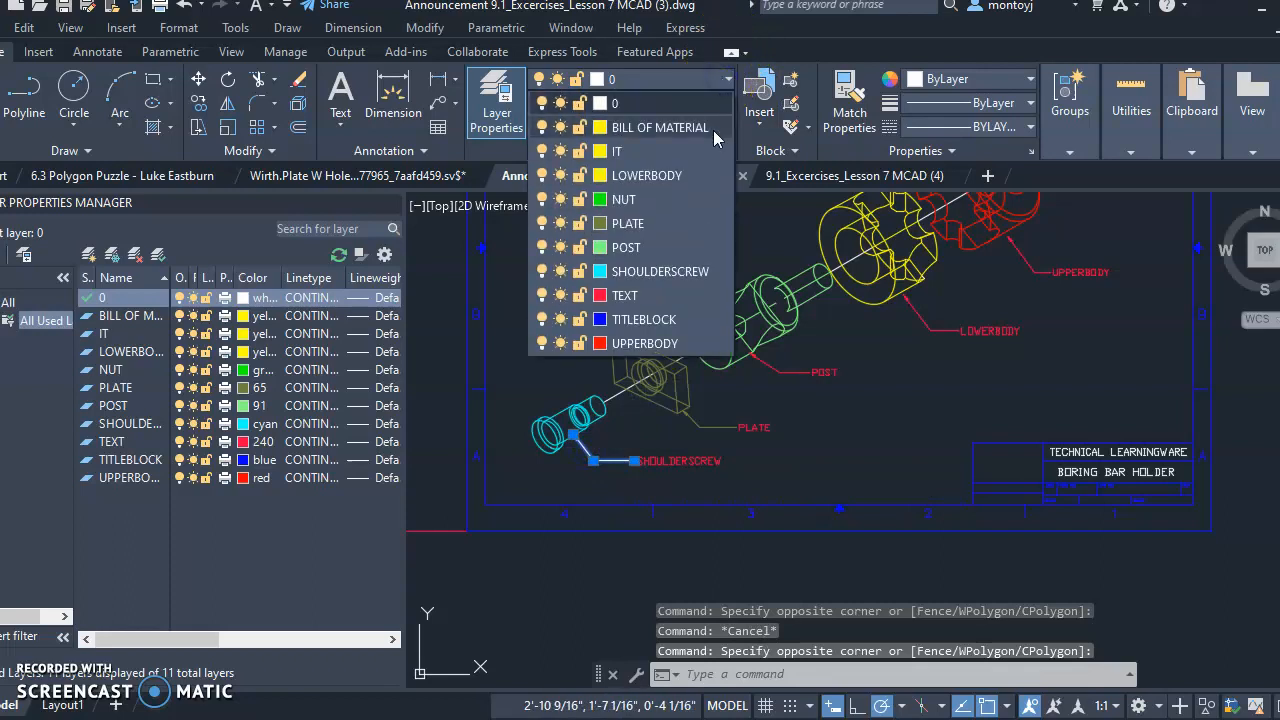
left_click(680, 295)
key("Escape")
Step: Select the NUT label and its leader with a crossing window and assign them to the TEXT layer
scroll(900, 340, "down", 4)
scroll(955, 302, "up", 4)
left_click(888, 340)
left_click(762, 320)
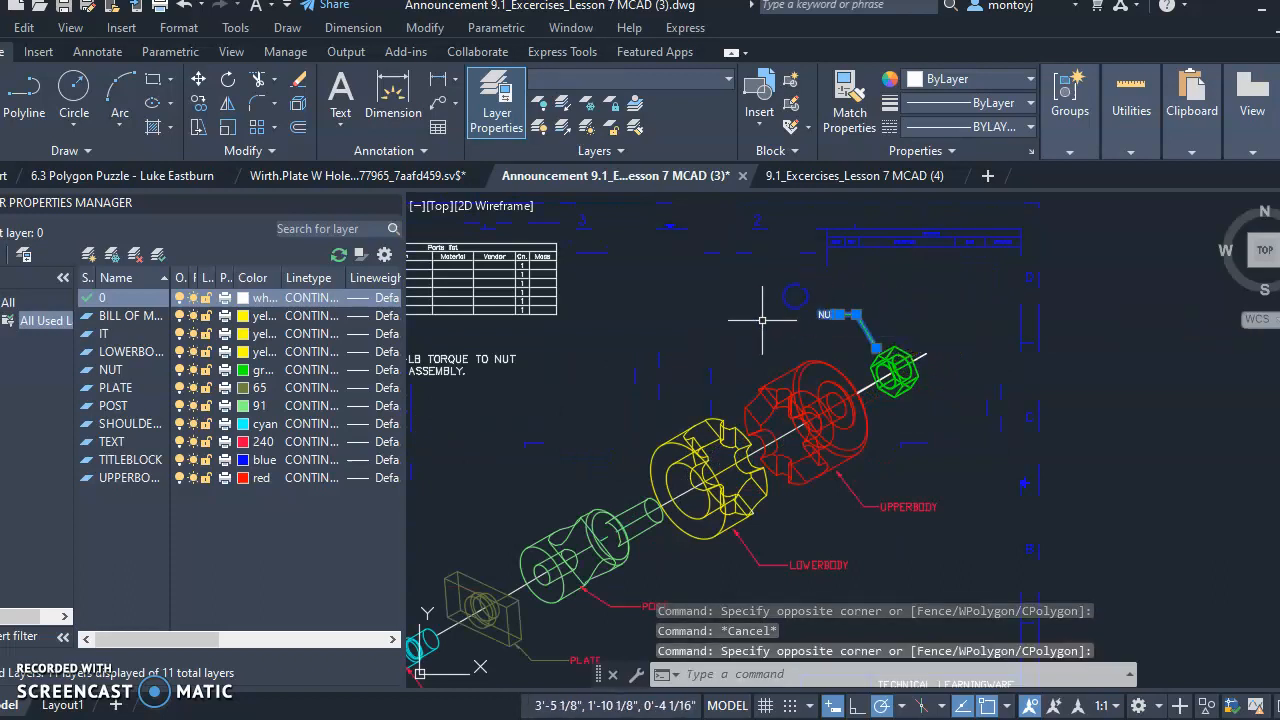
left_click(718, 80)
left_click(660, 288)
key("Escape")
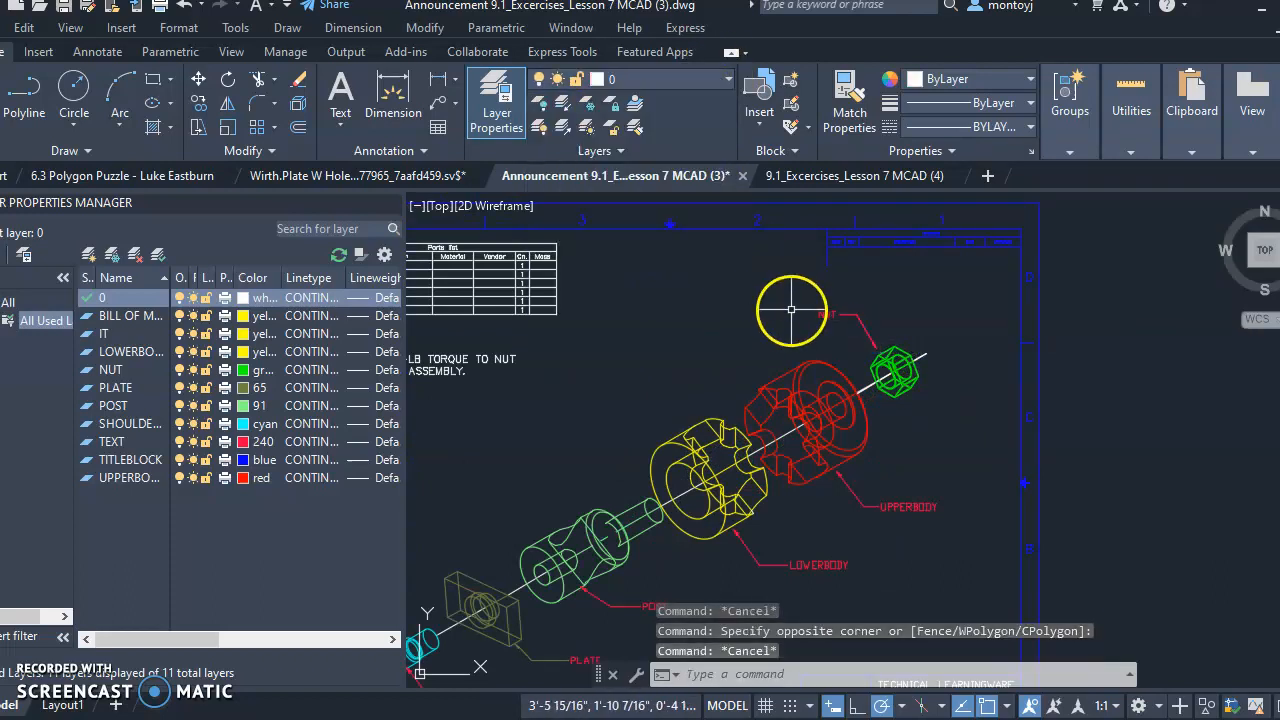
Step: Examine the exploded assembly, the parts list table and the torque note for their layer colors
scroll(791, 310, "down", 3)
scroll(712, 496, "up", 3)
middle_click_drag(712, 496, 834, 469)
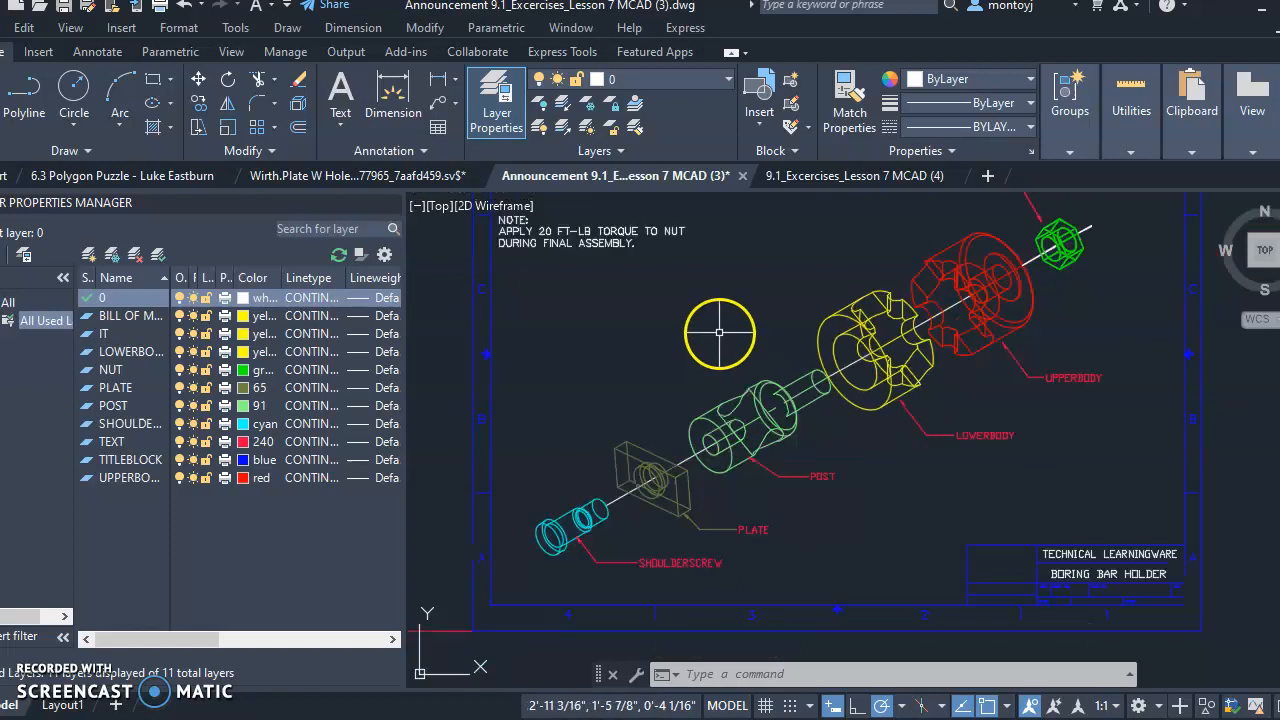
scroll(731, 363, "down", 2)
scroll(657, 268, "up", 5)
scroll(654, 279, "up", 3)
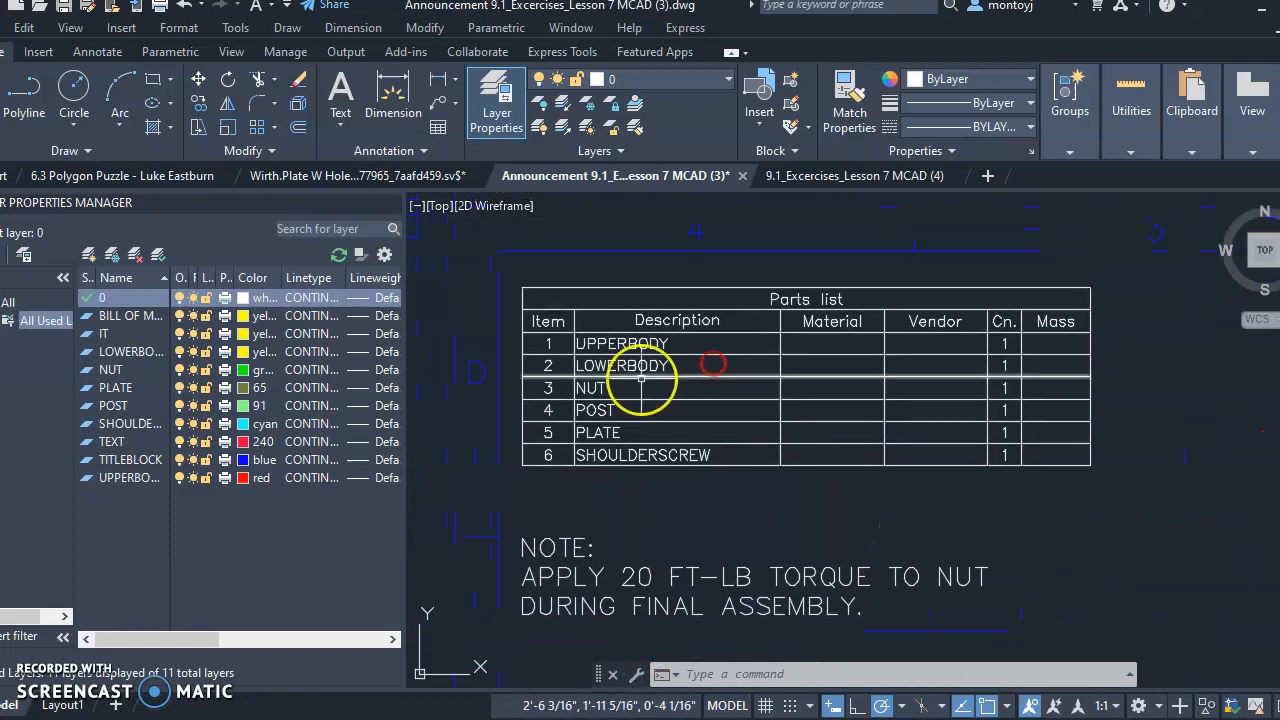
scroll(662, 320, "down", 2)
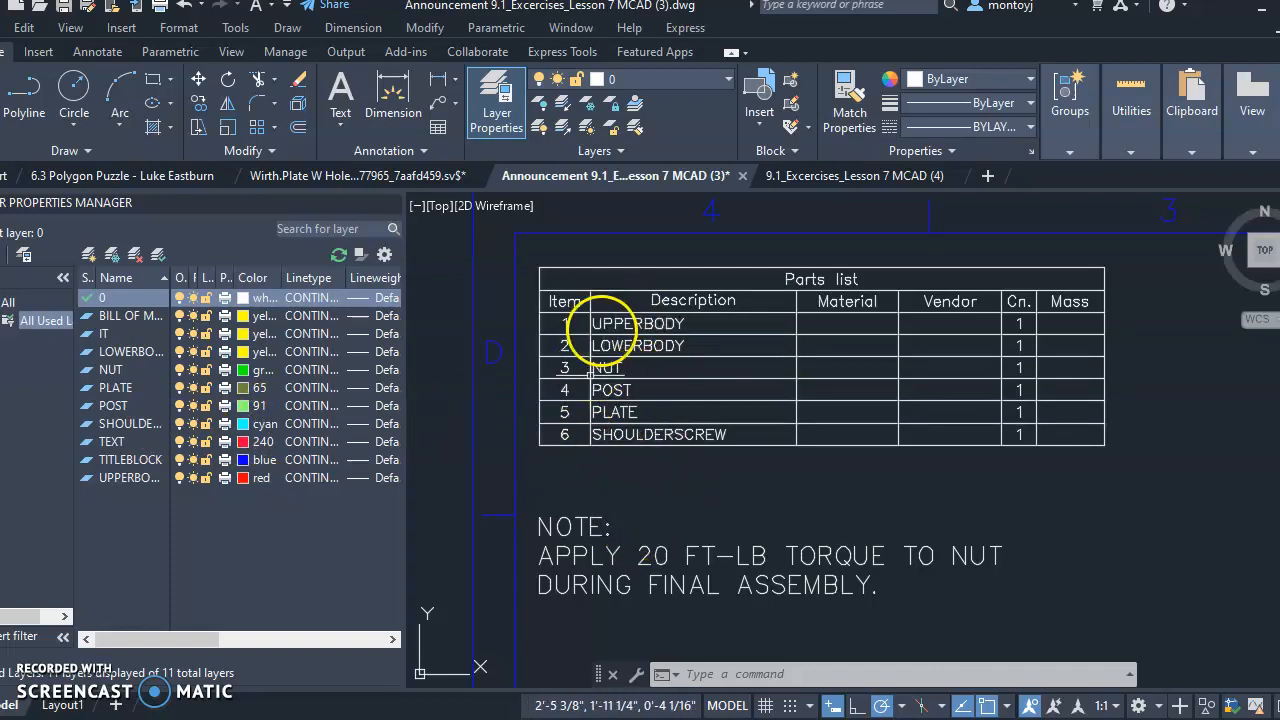
Step: Examine the company and drawing titles in the title block and review the layer colors across the whole sheet
scroll(825, 482, "down", 2)
scroll(915, 555, "up", 1)
scroll(940, 575, "down", 1)
middle_click_drag(985, 582, 596, 333)
scroll(909, 594, "up", 4)
scroll(886, 566, "up", 1)
middle_click_drag(886, 566, 868, 455)
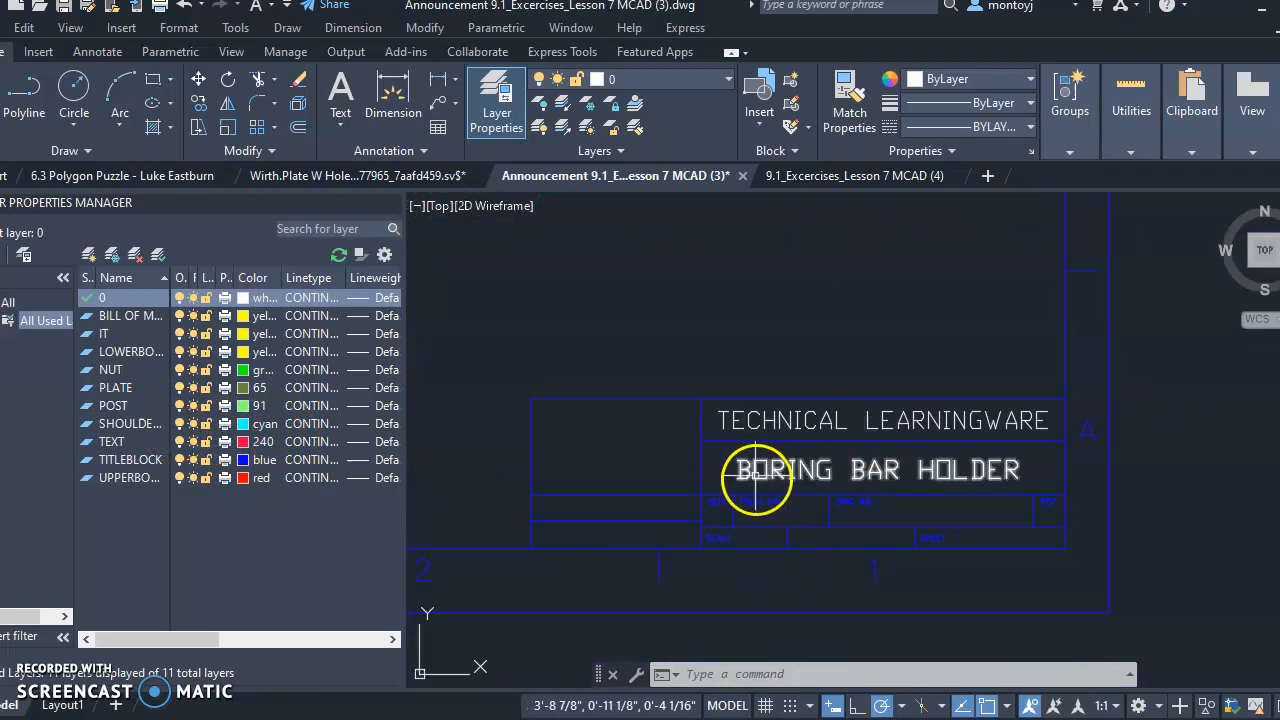
mouse_move(755, 470)
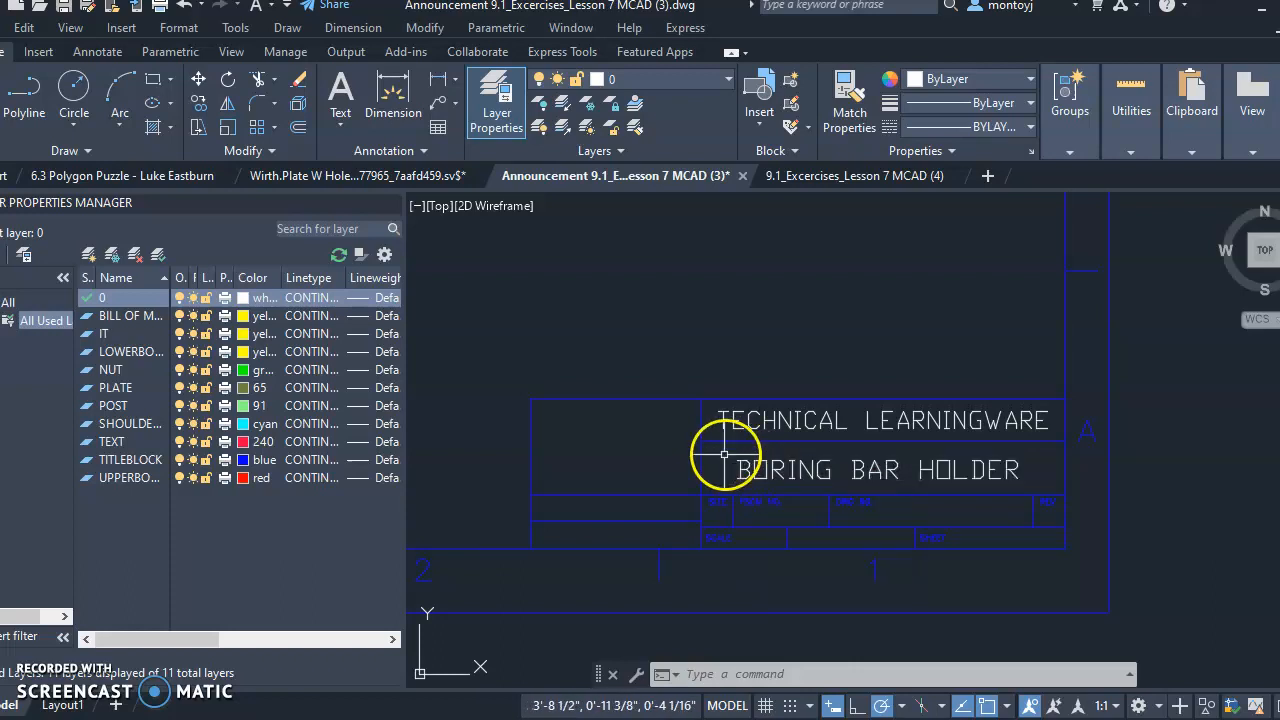
scroll(720, 491, "down", 6)
scroll(801, 525, "up", 1)
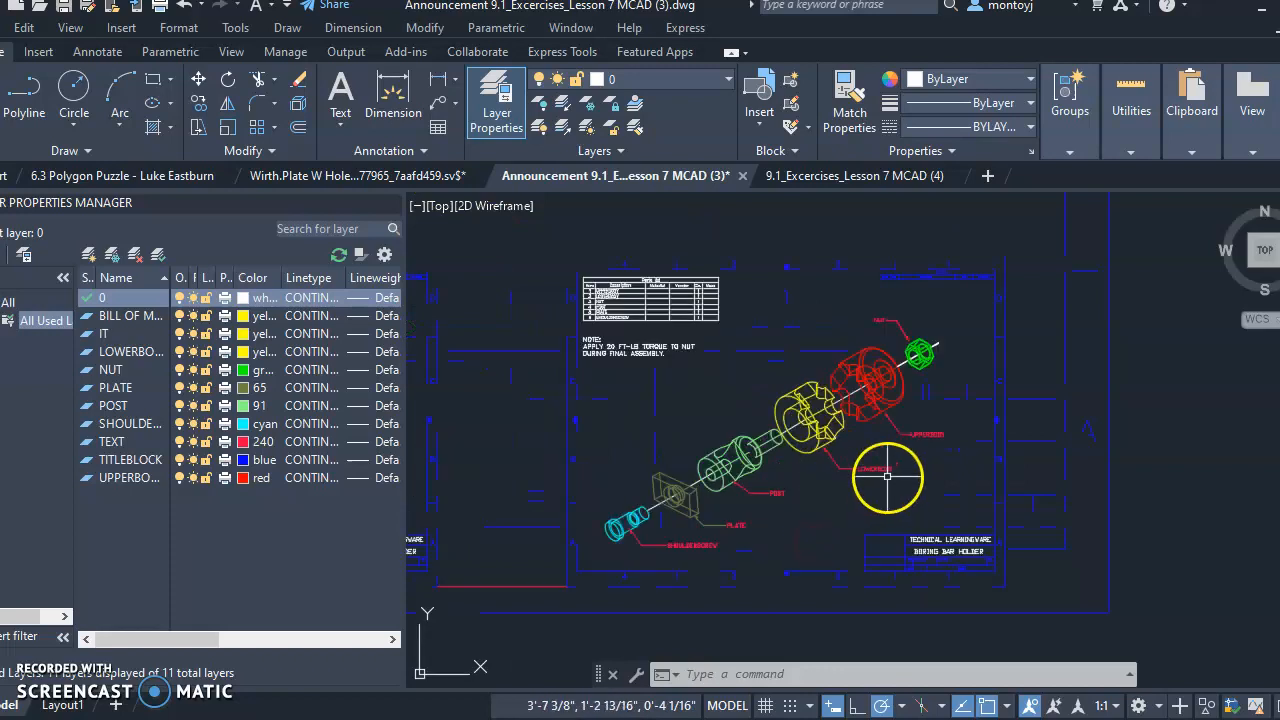
scroll(886, 477, "up", 1)
scroll(886, 477, "down", 1)
middle_click_drag(869, 480, 830, 508)
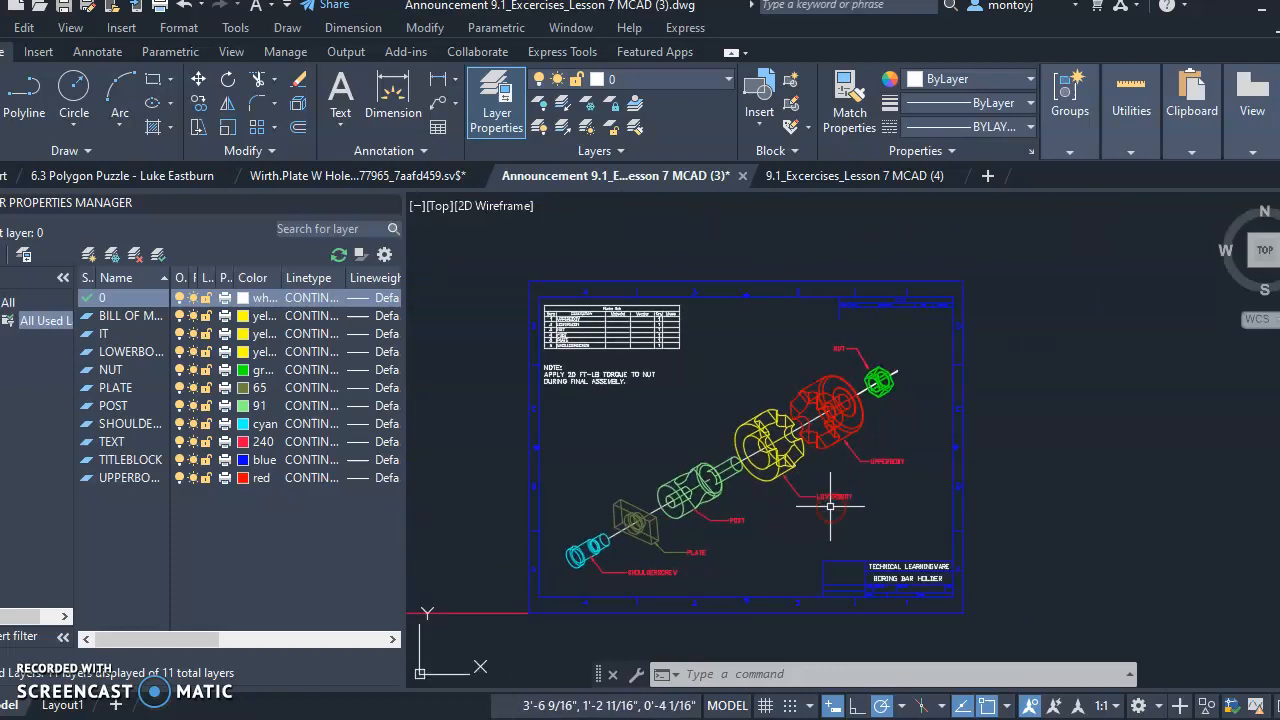